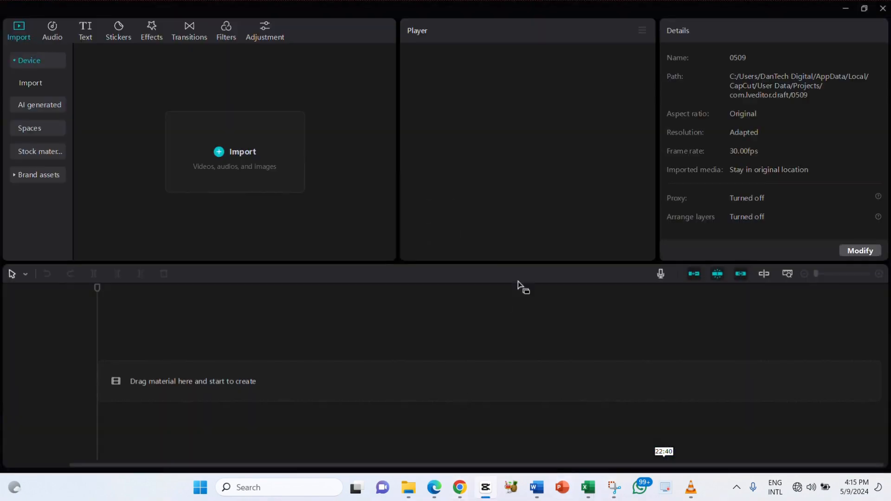
pyautogui.click(457, 495)
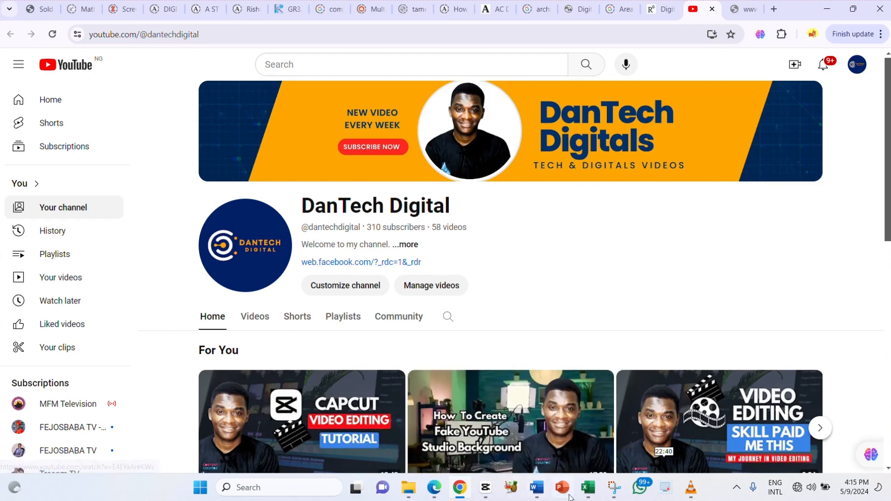
pyautogui.click(486, 487)
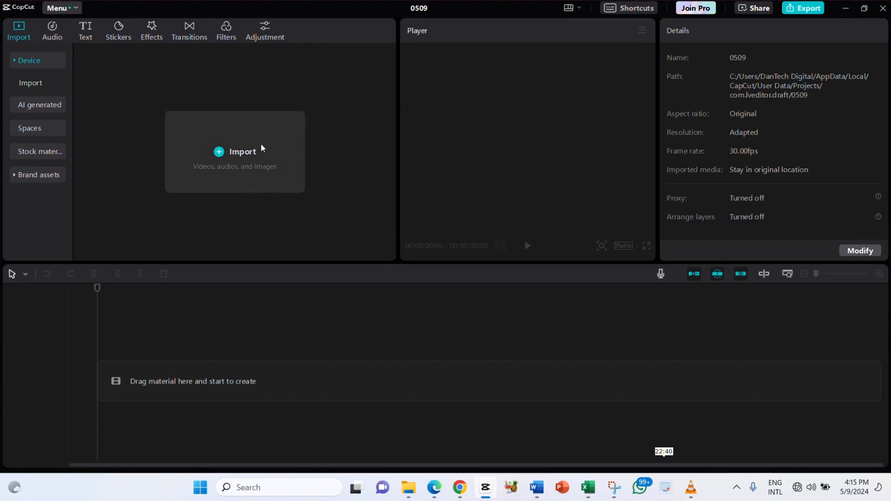
# - Import the video USE THIS from the Documents > My Contents > 100_CINE folder into the project media
pyautogui.click(233, 157)
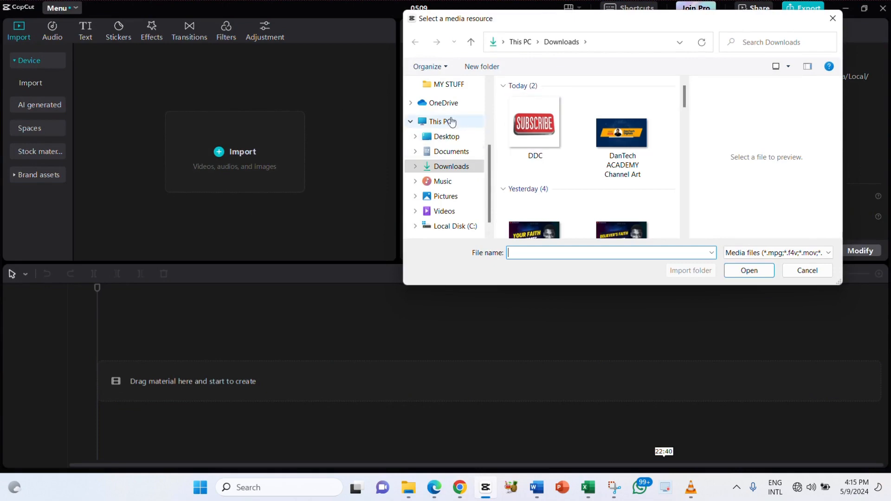
pyautogui.click(451, 152)
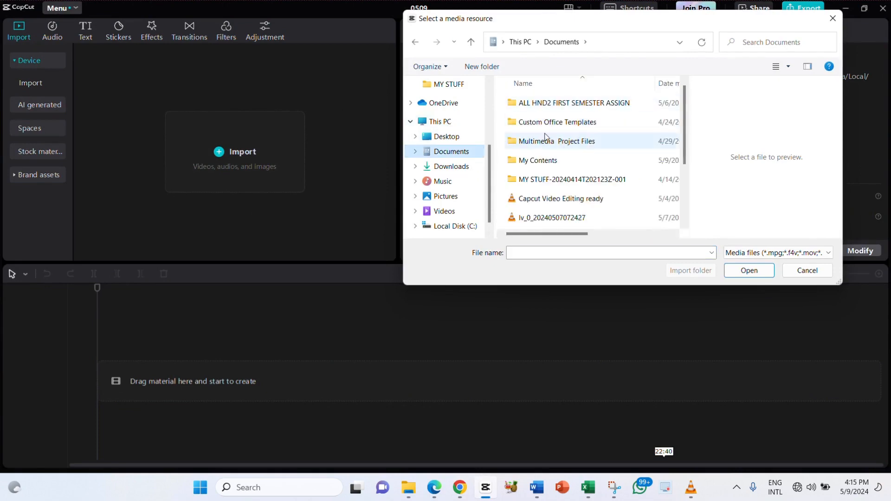
pyautogui.doubleClick(543, 161)
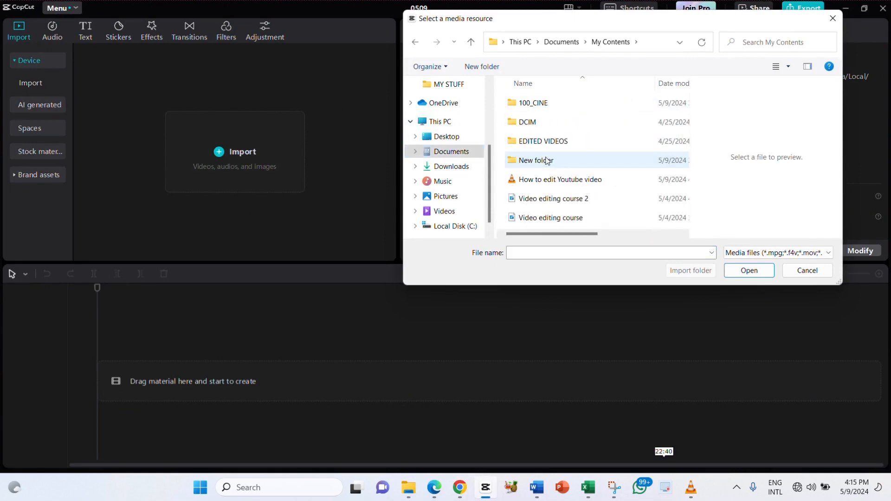
pyautogui.doubleClick(534, 102)
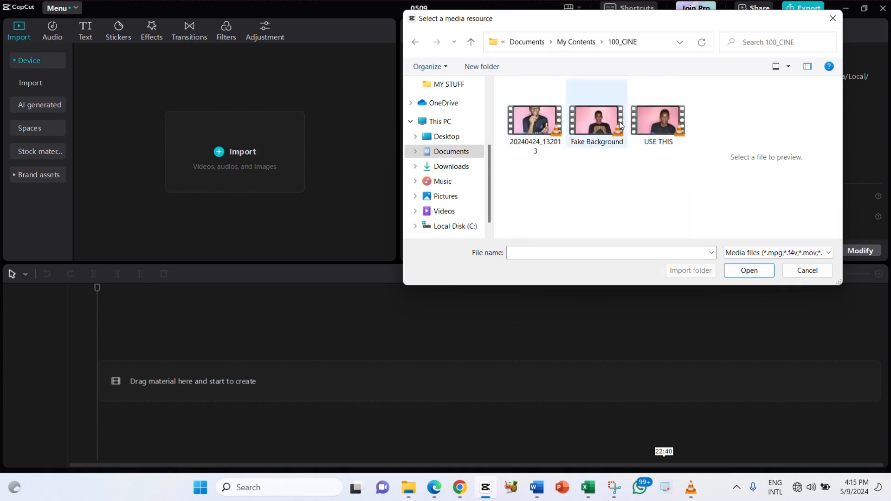
pyautogui.doubleClick(650, 124)
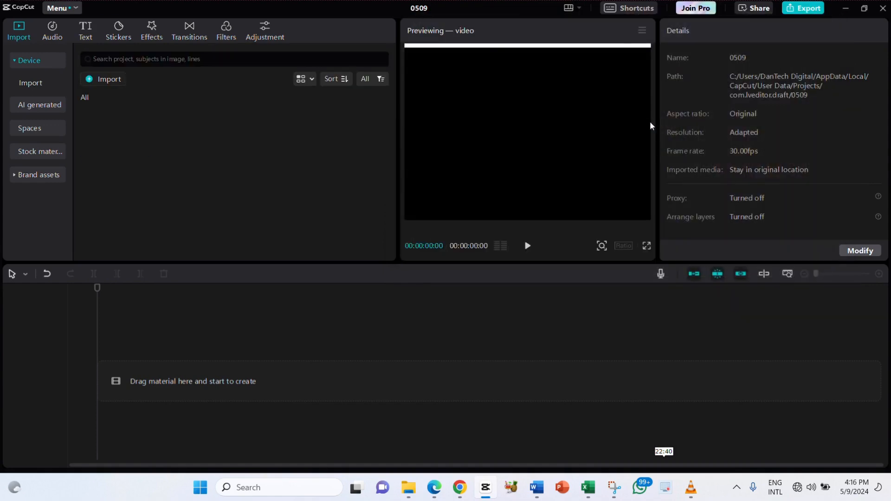
pyautogui.moveTo(112, 143)
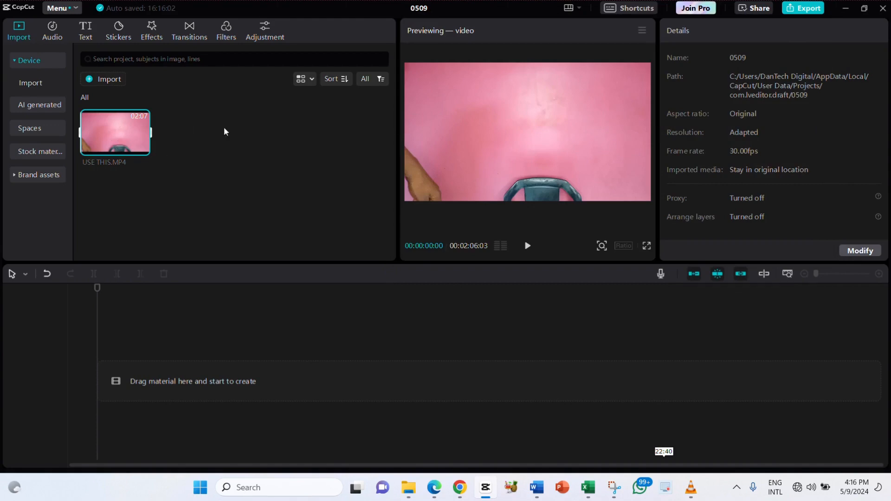
# - Import the blue-background clip WhatsApp Video 2024-04-15 at 2.26.06 PM from the My Contents > DCIM > 100_CINE folder
pyautogui.click(103, 80)
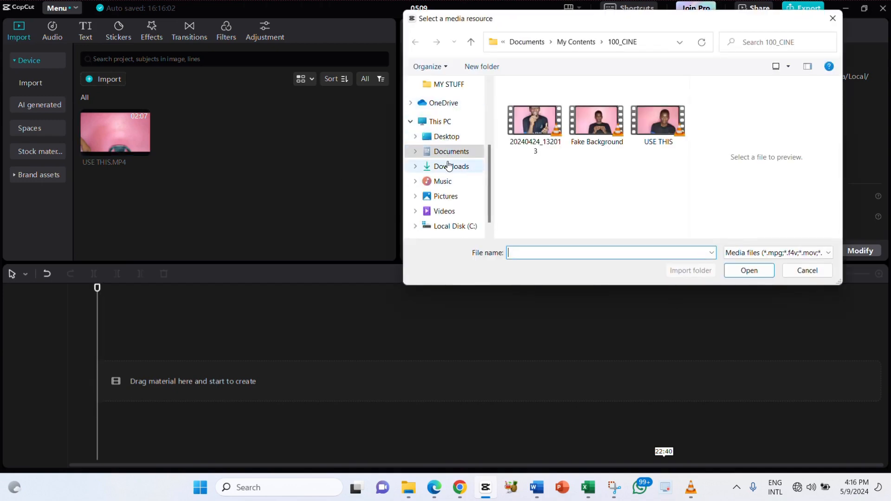
pyautogui.click(472, 43)
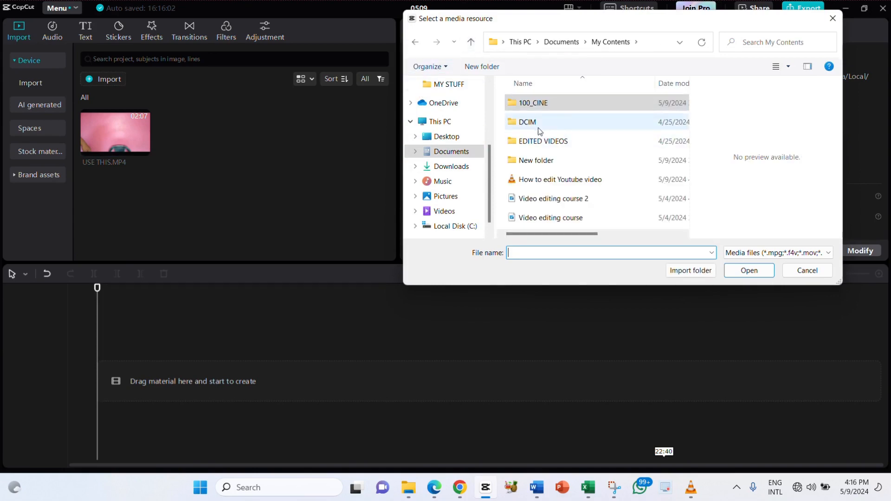
pyautogui.doubleClick(530, 104)
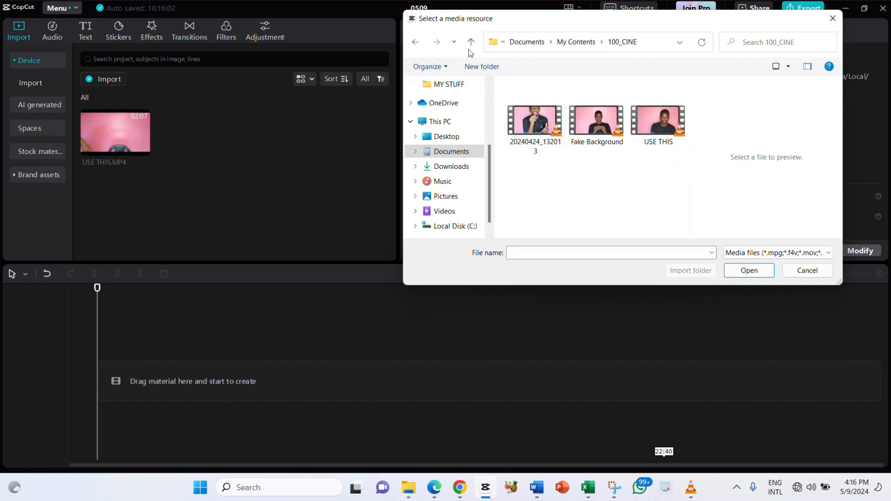
pyautogui.click(471, 48)
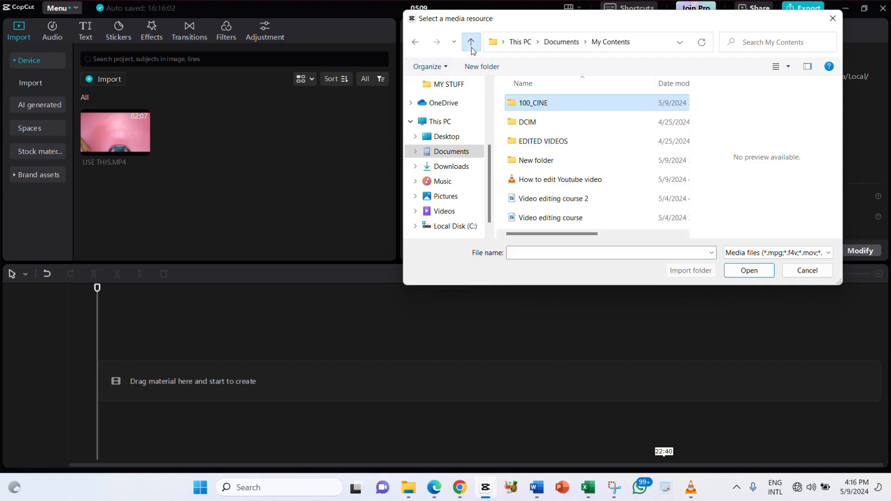
pyautogui.doubleClick(543, 127)
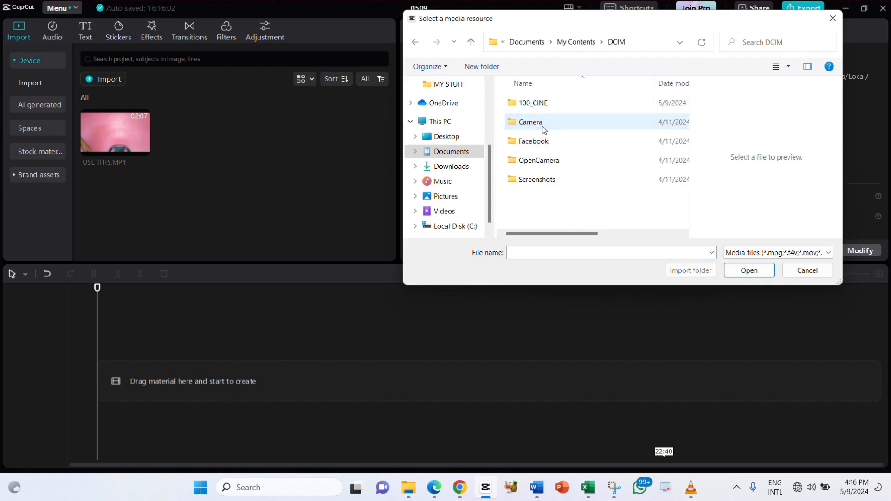
pyautogui.click(538, 107)
pyautogui.doubleClick(538, 107)
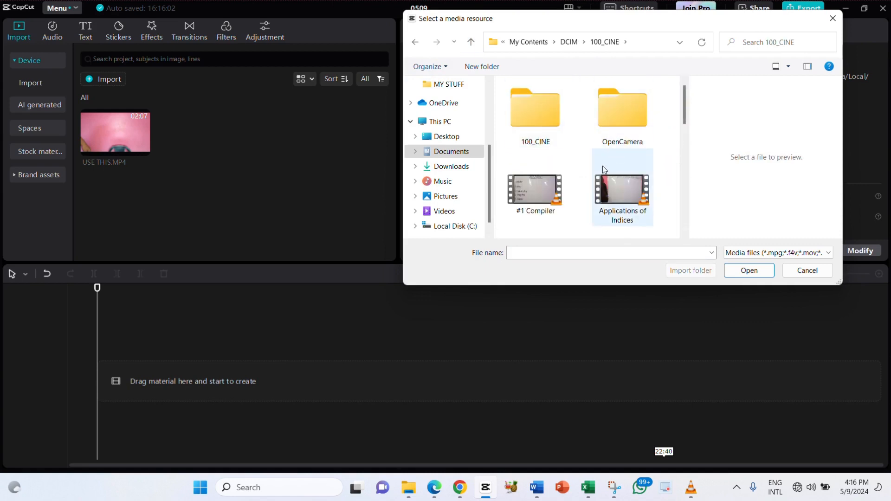
pyautogui.scroll(-5, 602, 165)
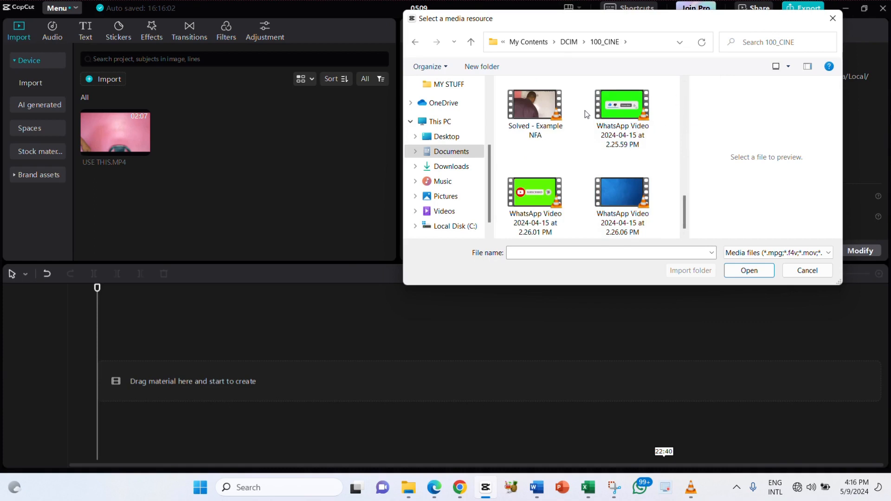
pyautogui.keyDown('shift'); pyautogui.click(613, 114); pyautogui.keyUp('shift')
pyautogui.click(556, 121)
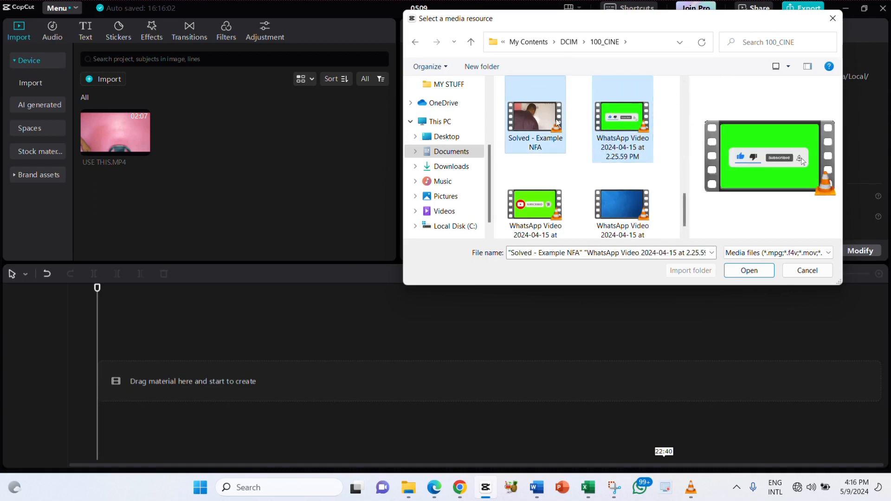
pyautogui.click(610, 135)
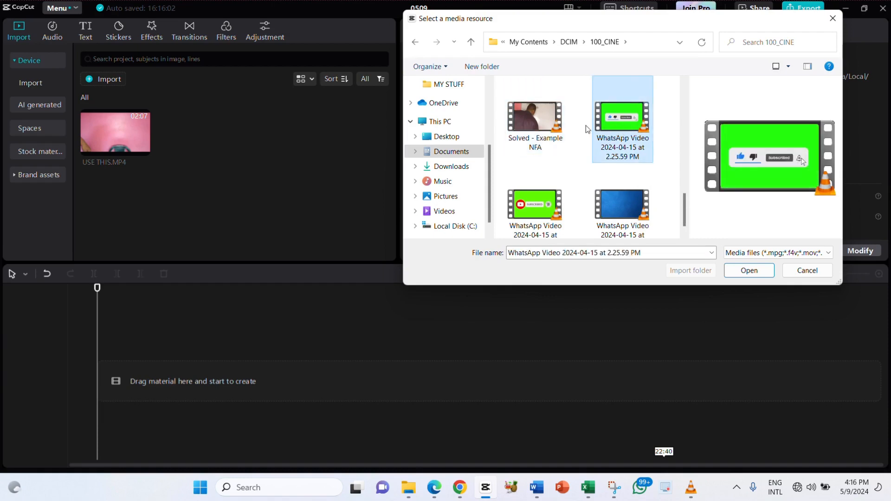
pyautogui.moveTo(586, 125); pyautogui.dragTo(625, 202)
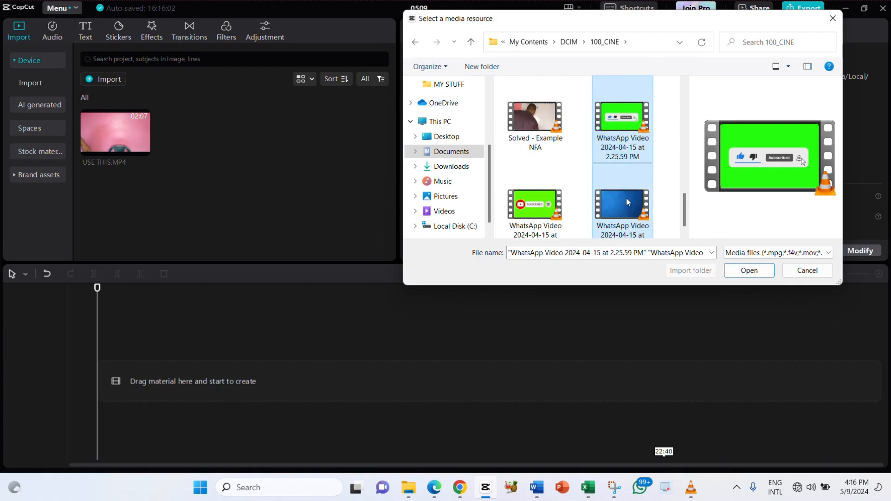
pyautogui.doubleClick(626, 170)
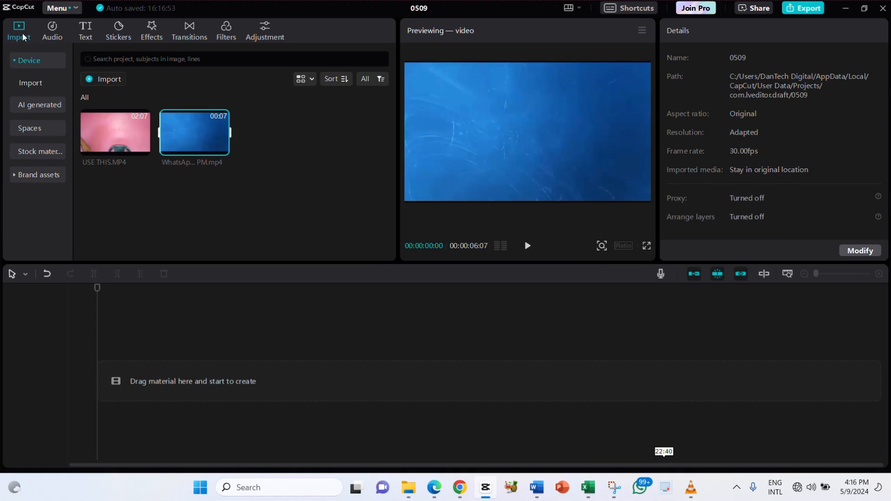
# - Import the green-screen subscribe clip WhatsApp Video 2024-04-15 at 2.25.59 PM from the same 100_CINE folder
pyautogui.click(93, 79)
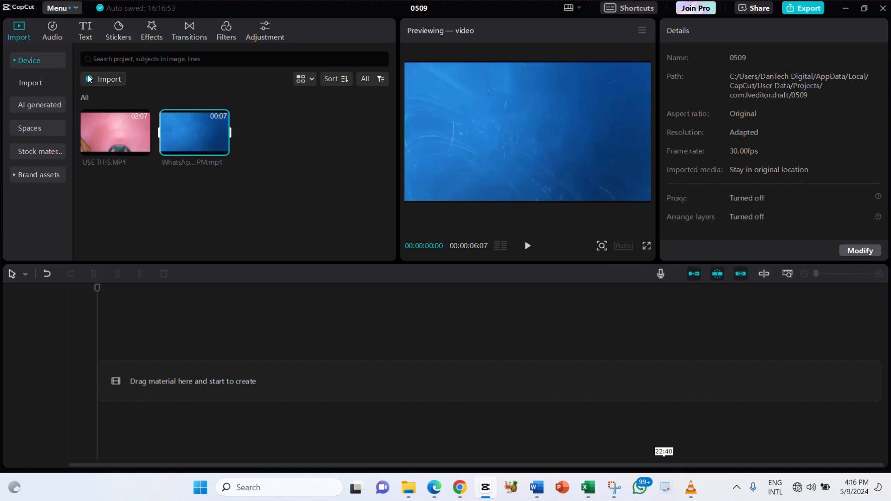
pyautogui.scroll(-5, 627, 181)
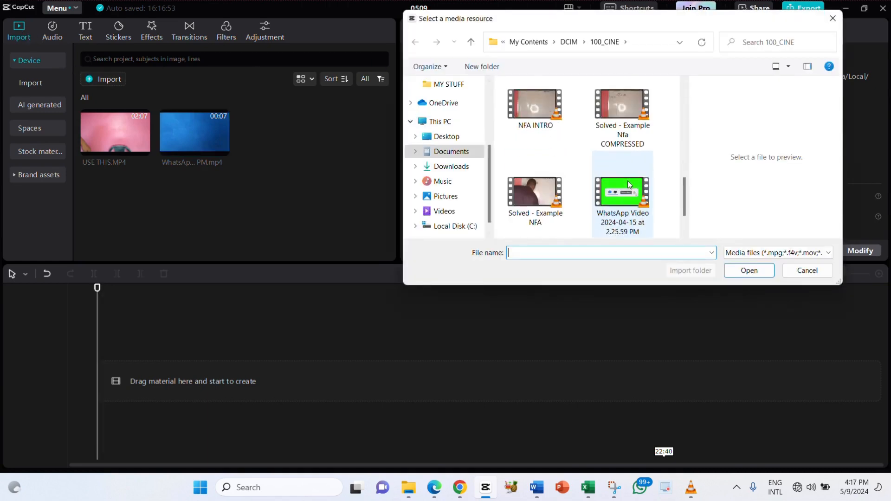
pyautogui.doubleClick(622, 110)
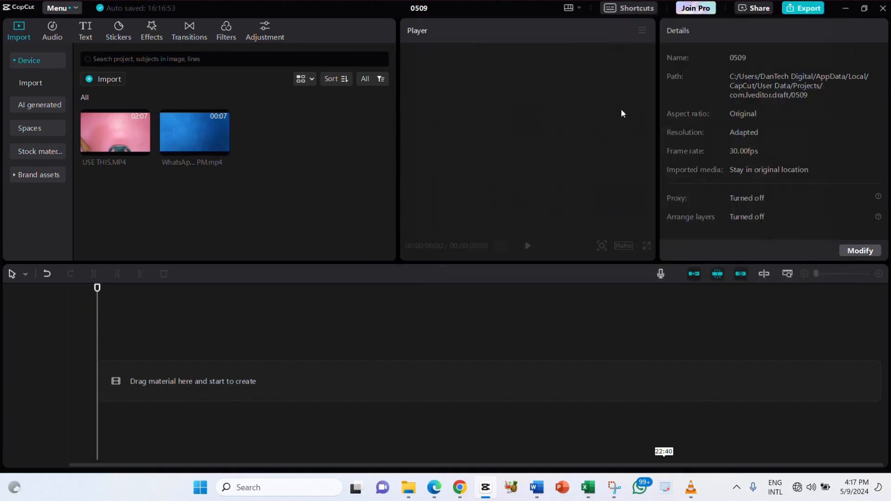
pyautogui.moveTo(301, 125)
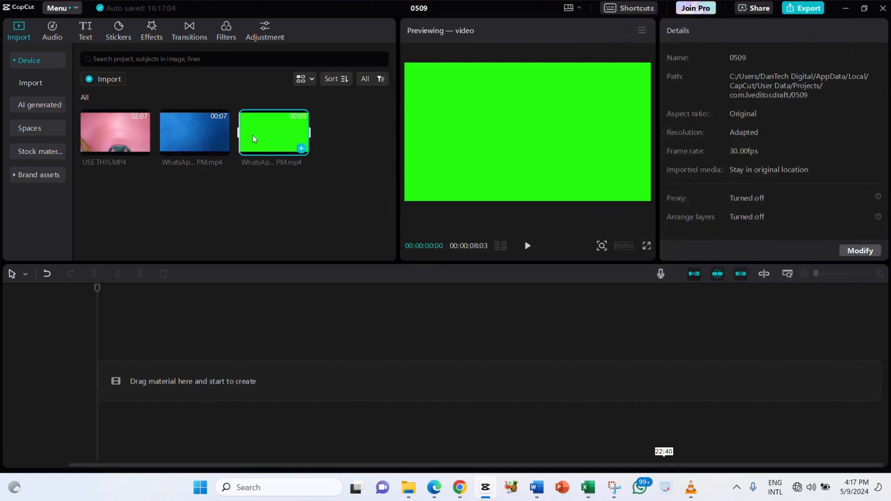
# - Import the music file No.1 A Minor Waltz - Esther Abrami from the Downloads folder into the project media
pyautogui.click(102, 80)
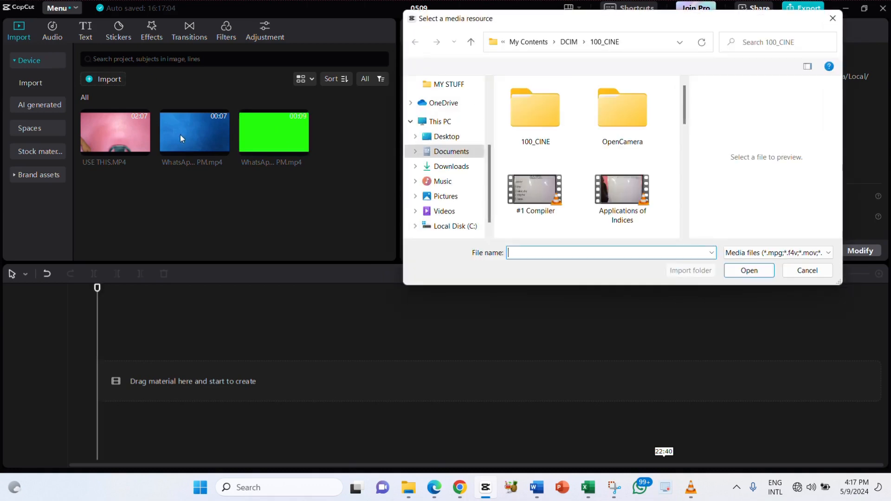
pyautogui.click(453, 168)
pyautogui.scroll(-1, 588, 180)
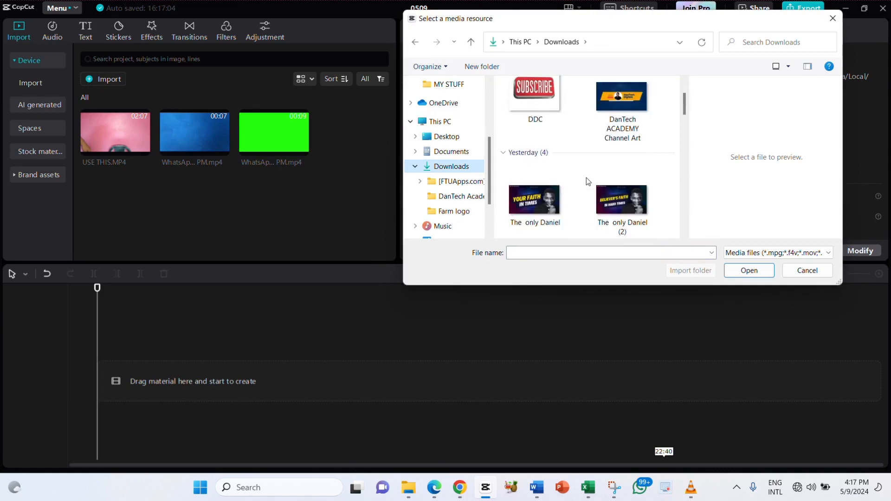
pyautogui.scroll(-2, 588, 181)
pyautogui.scroll(-2, 587, 181)
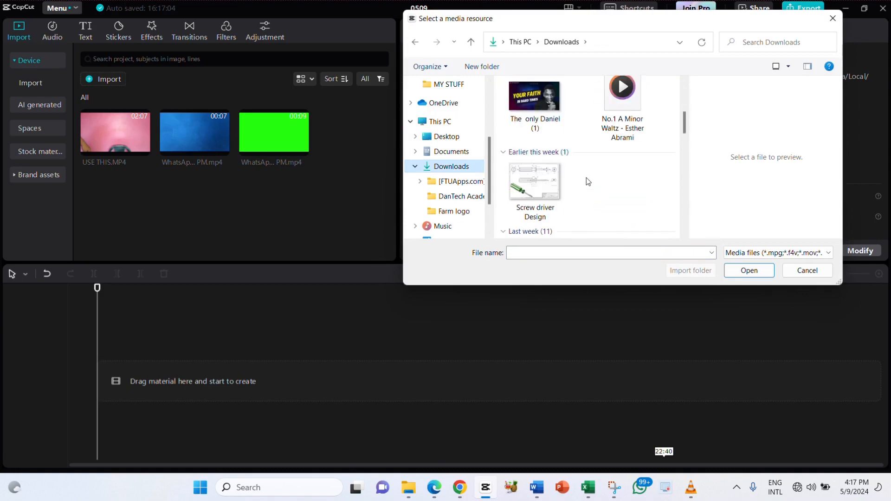
pyautogui.scroll(2, 588, 181)
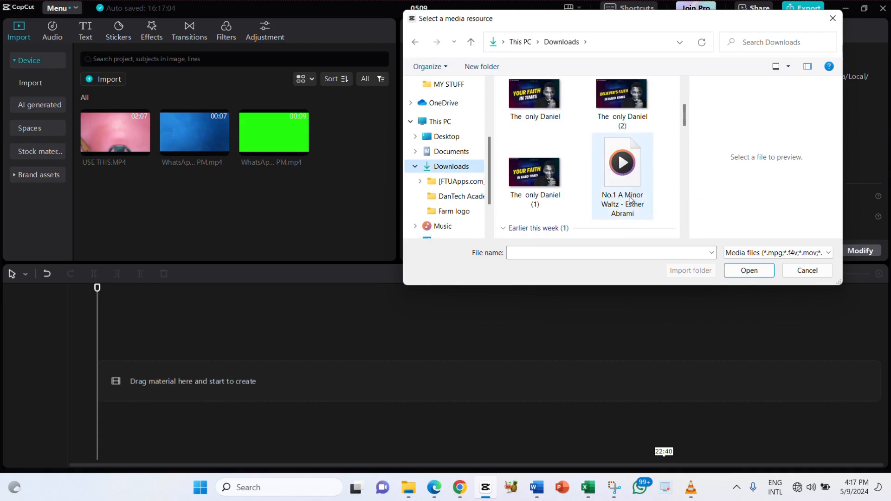
pyautogui.moveTo(630, 200)
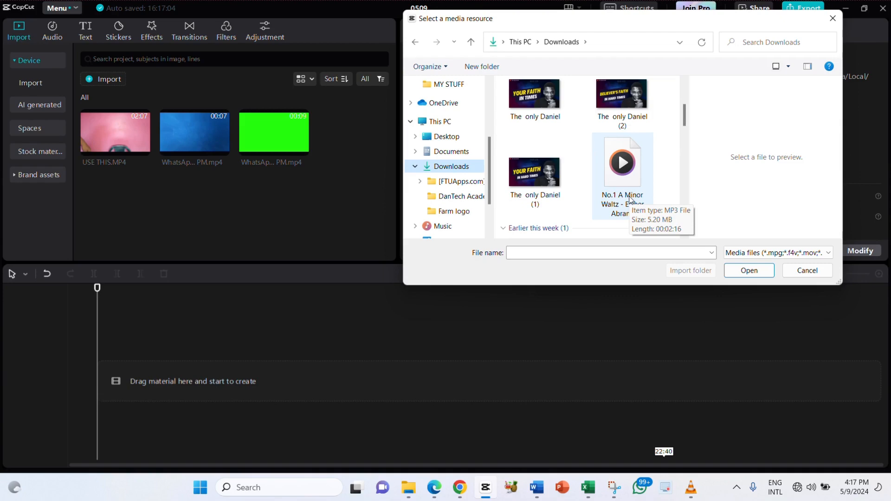
pyautogui.doubleClick(623, 175)
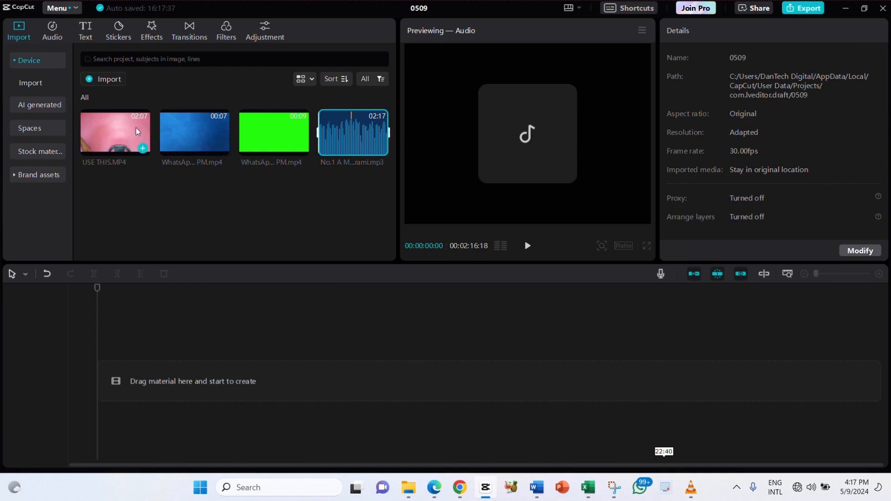
# - Place USE THIS.MP4 at the start of the main timeline track and play its opening 11 seconds or so
pyautogui.moveTo(130, 129); pyautogui.dragTo(142, 380)
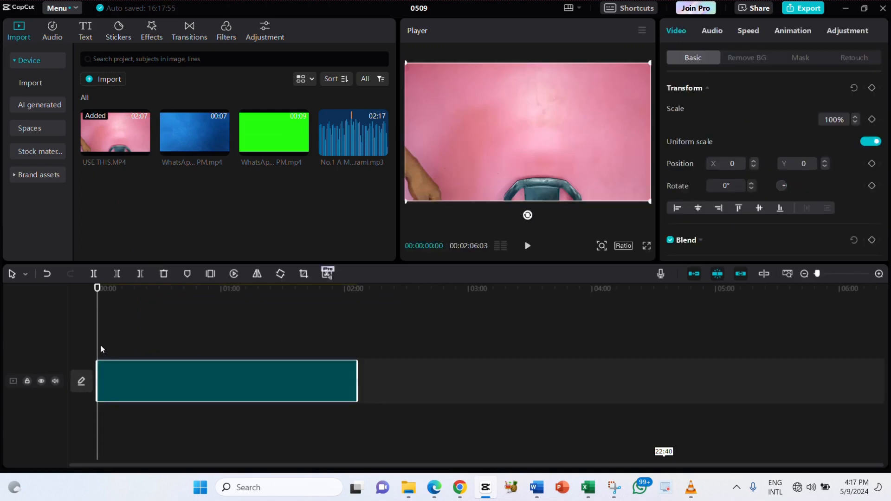
pyautogui.press('space')
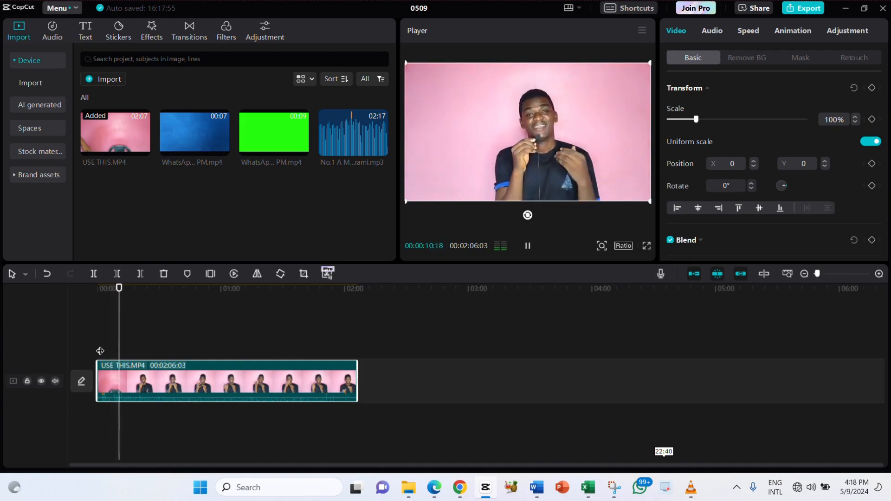
pyautogui.press('space')
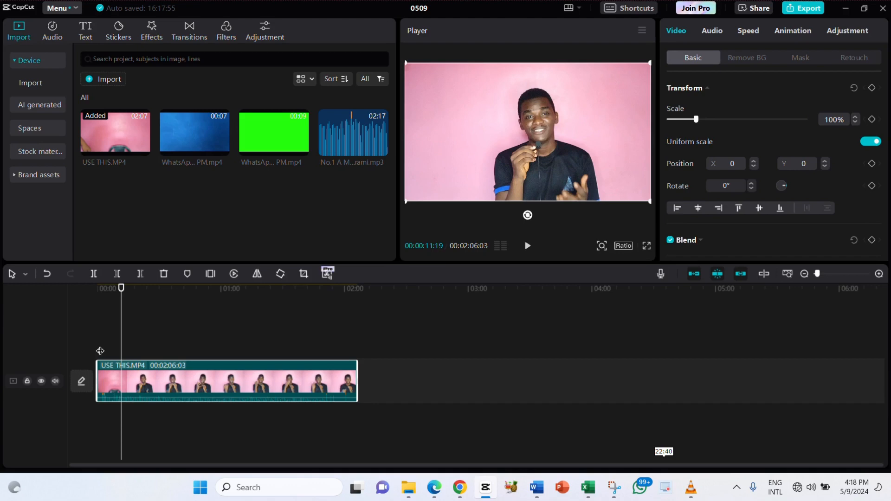
# - Trim away everything before 00:00:07:21 from the start of USE THIS.MP4, then play back the new opening
pyautogui.click(114, 351)
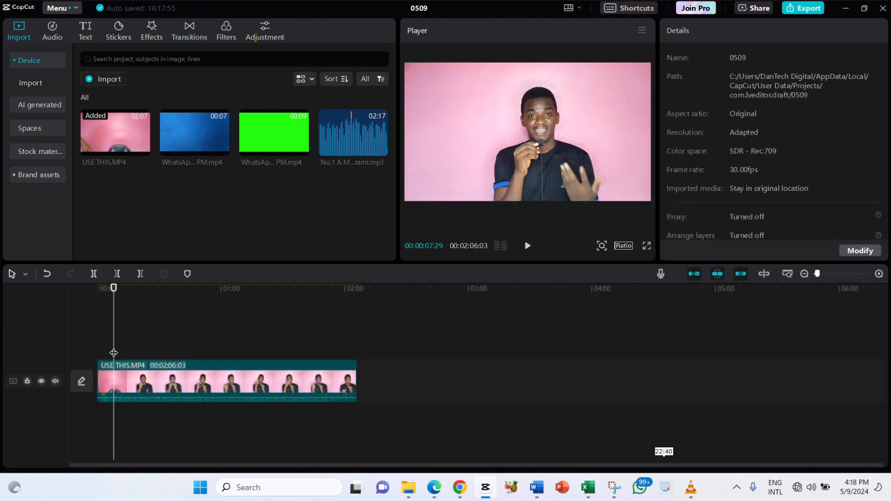
pyautogui.press('space')
pyautogui.press('space')
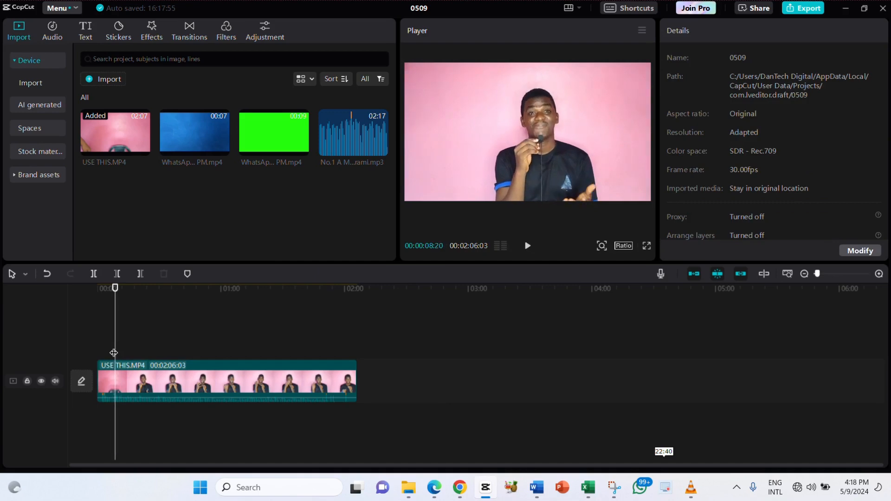
pyautogui.click(110, 346)
pyautogui.press('space')
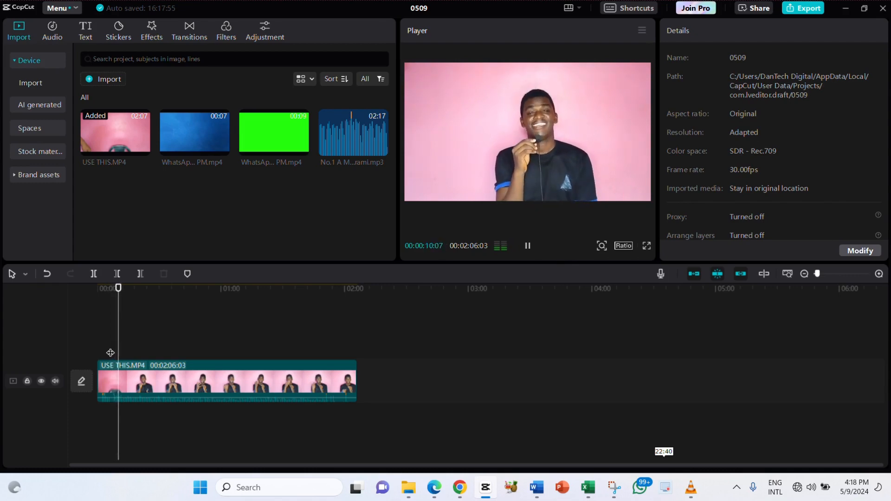
pyautogui.click(110, 355)
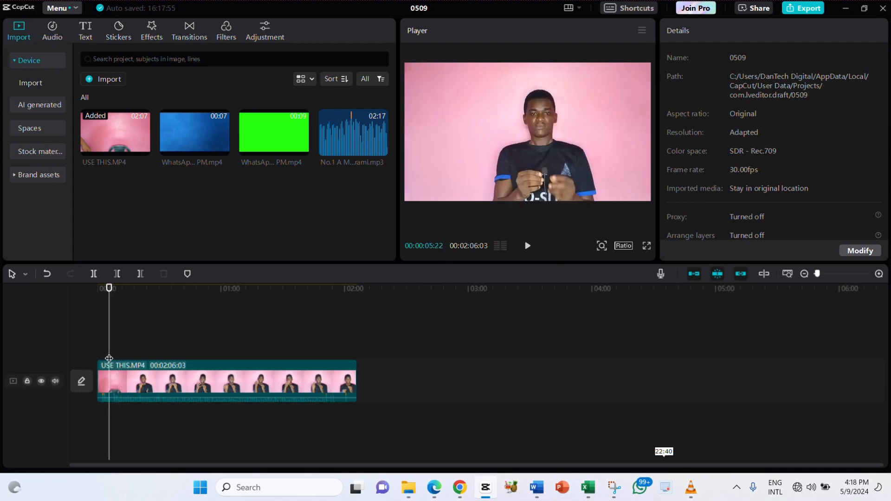
pyautogui.press('space')
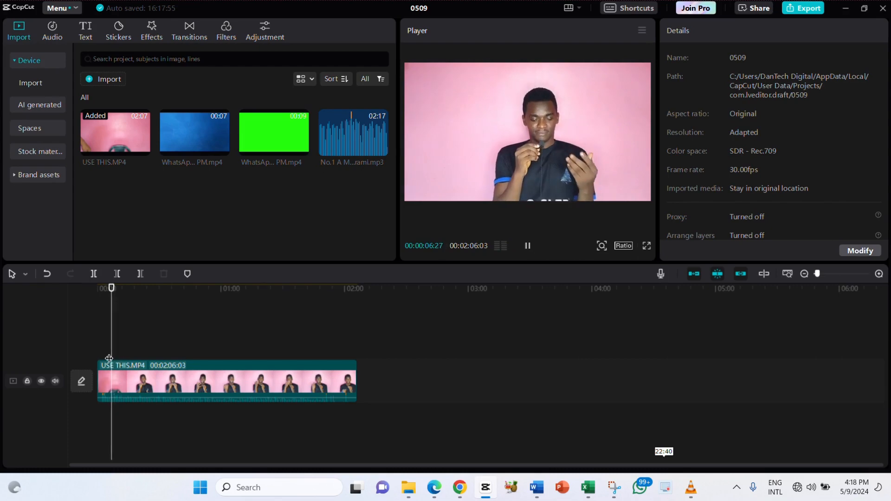
pyautogui.press('space')
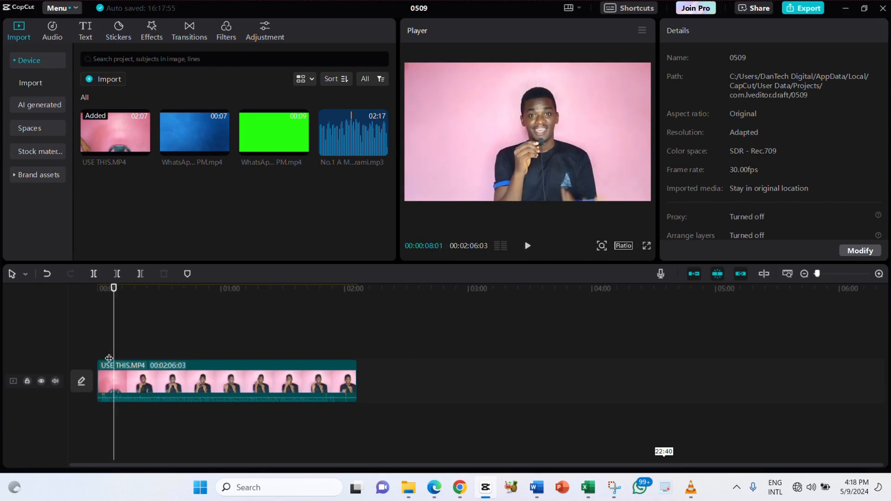
pyautogui.press('Left')
pyautogui.press('Left')
pyautogui.press('Left')
pyautogui.press('Left')
pyautogui.press('Left')
pyautogui.press('Left')
pyautogui.press('Left')
pyautogui.press('Left')
pyautogui.press('Left')
pyautogui.press('Left')
pyautogui.press('Left')
pyautogui.press('Left')
pyautogui.press('Left')
pyautogui.press('Left')
pyautogui.press('Left')
pyautogui.press('Left')
pyautogui.press('Left')
pyautogui.press('Left')
pyautogui.press('Left')
pyautogui.press('Left')
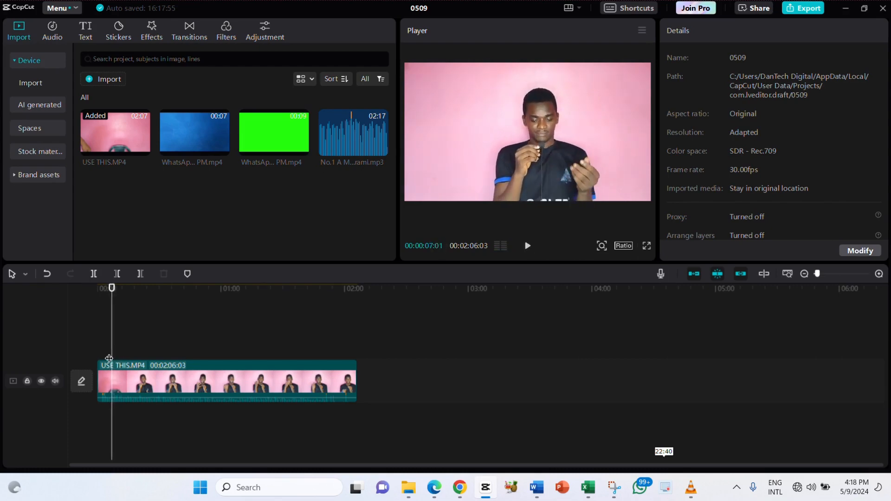
pyautogui.press('space')
pyautogui.press('space')
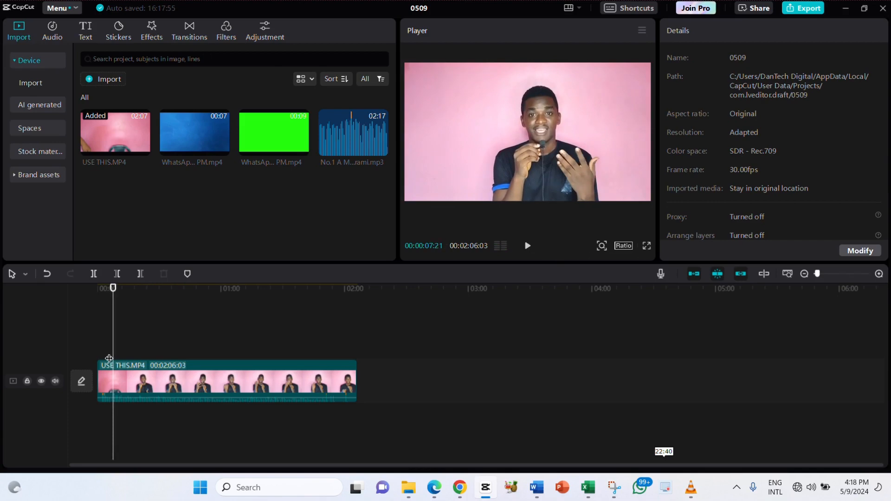
pyautogui.click(133, 380)
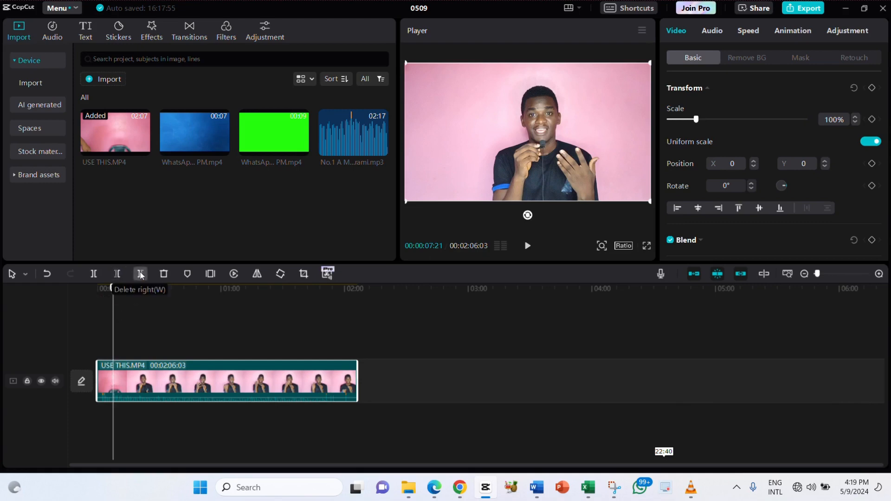
pyautogui.click(116, 275)
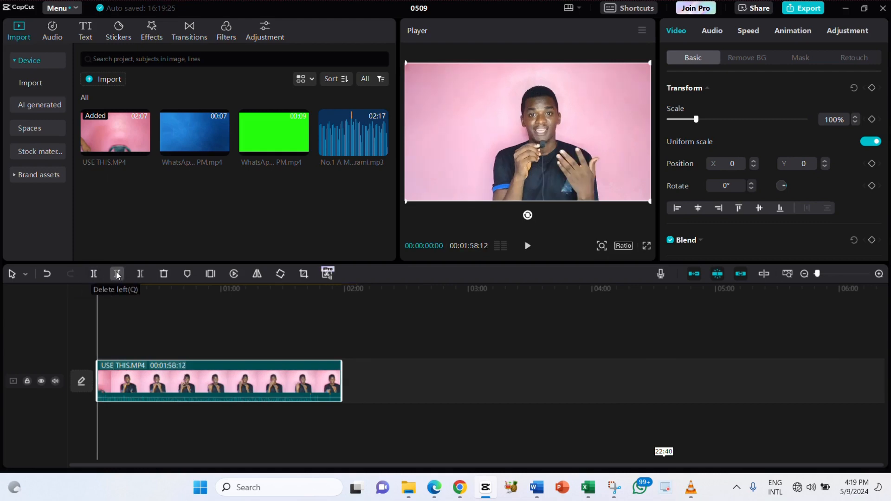
pyautogui.press('space')
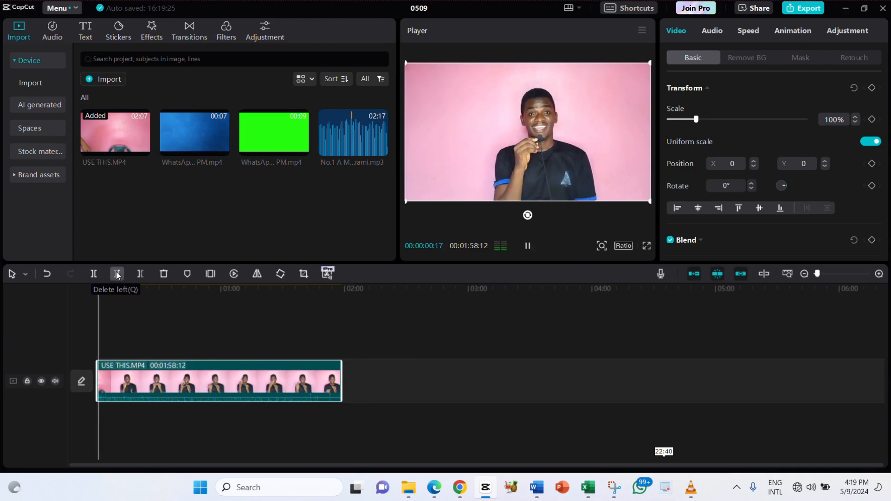
pyautogui.press('space')
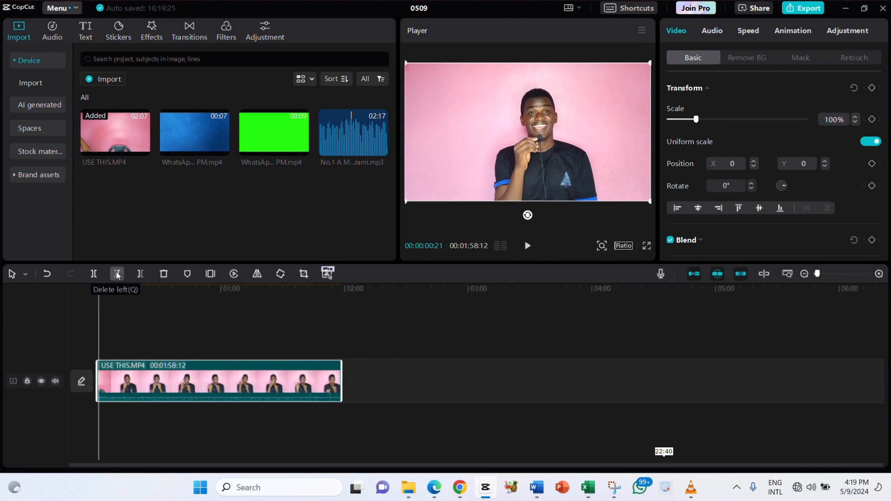
pyautogui.click(117, 275)
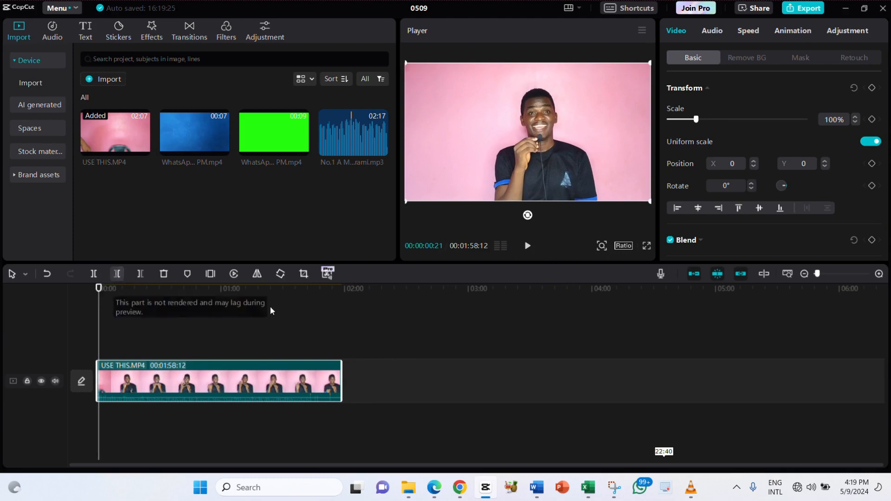
# - Find where the speaker finishes near the end of USE THIS.MP4 and trim away everything after 00:01:44:27
pyautogui.click(316, 346)
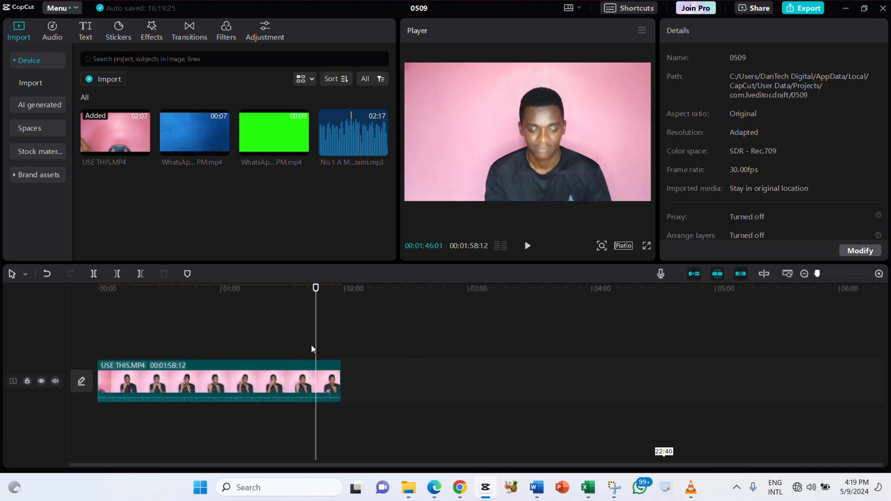
pyautogui.click(310, 350)
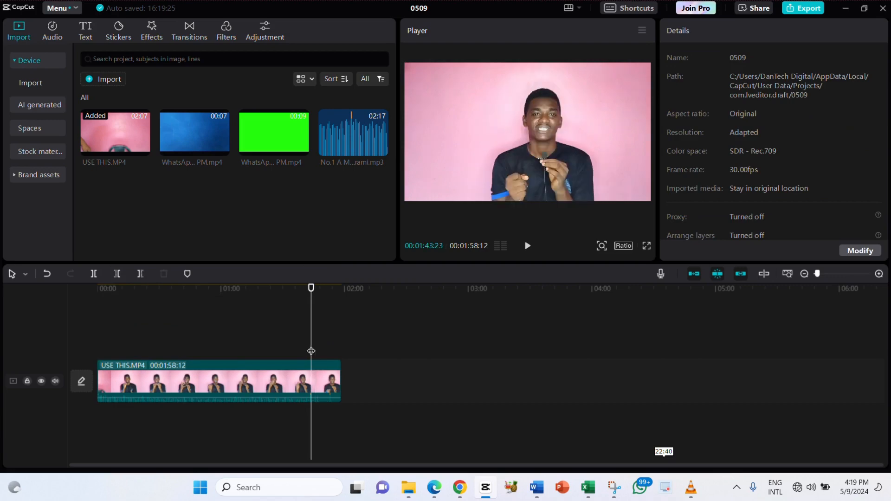
pyautogui.press('space')
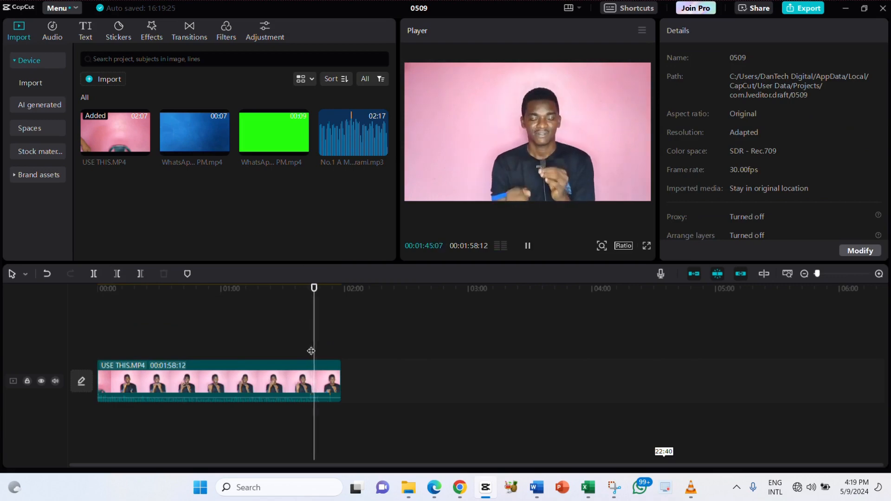
pyautogui.click(304, 350)
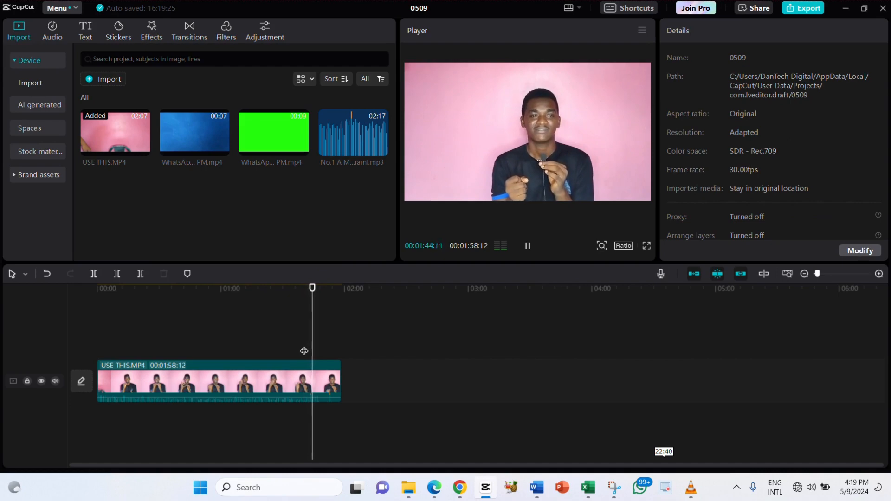
pyautogui.press('space')
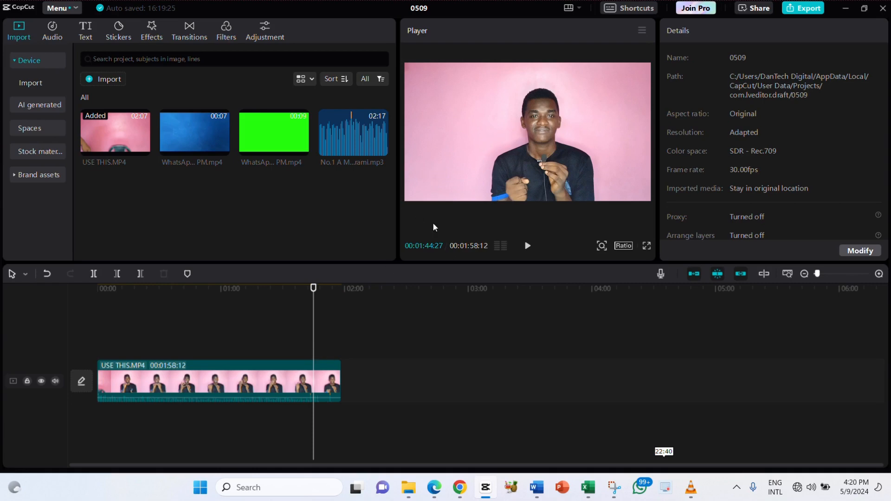
pyautogui.click(320, 369)
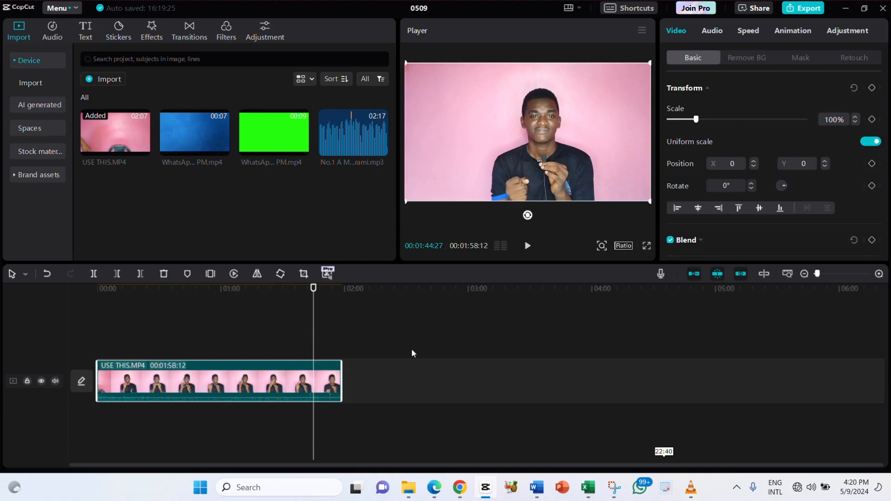
pyautogui.click(139, 273)
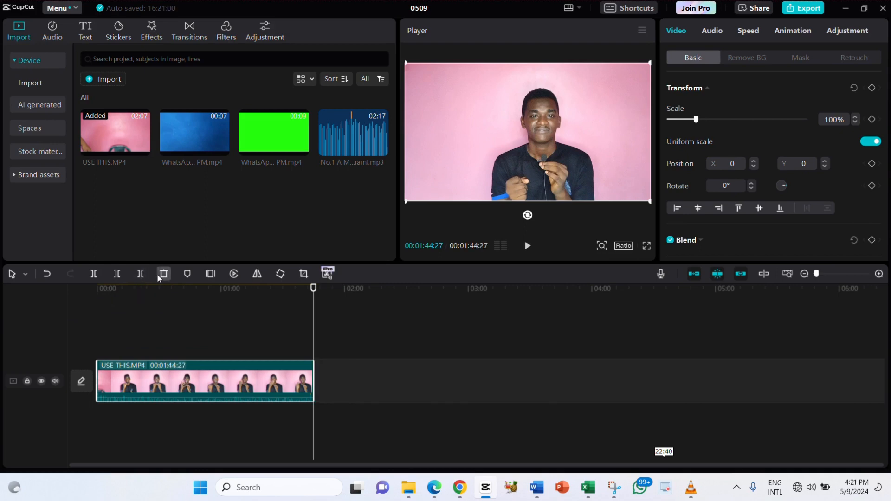
# - Play the trimmed clip's last few seconds from 00:01:41:01, then undo the end trim
pyautogui.click(305, 347)
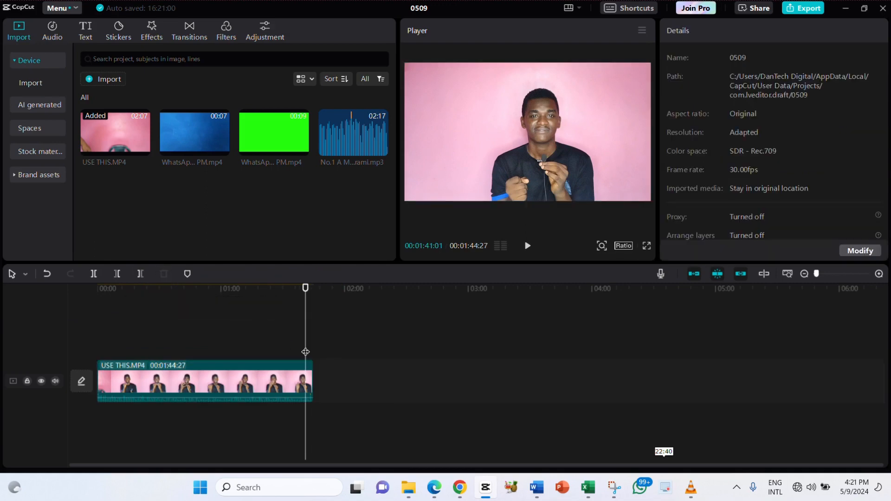
pyautogui.press('space')
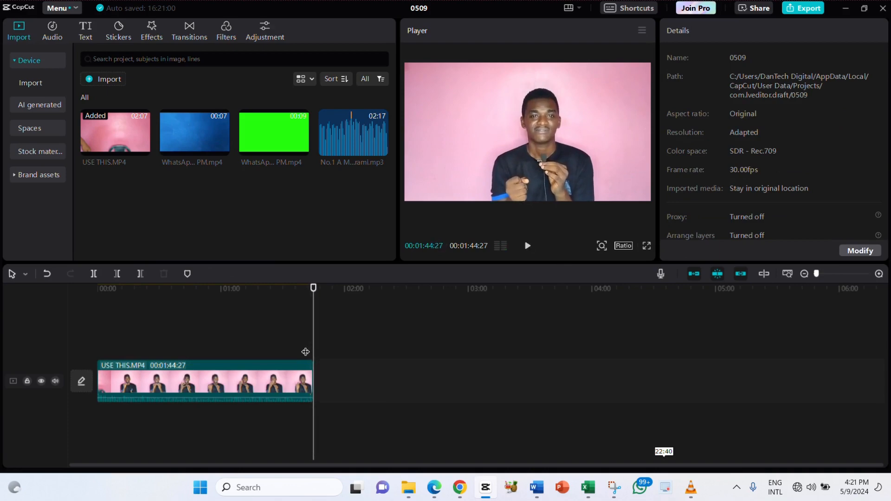
pyautogui.hotkey('ctrl', 'z')
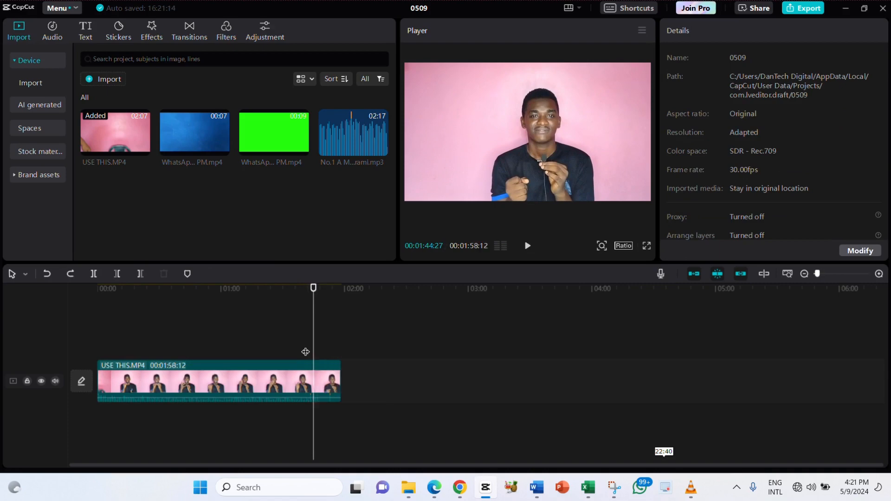
# - Play the clip's opening again, then replay the closing section between about 00:01:43 and 00:01:46 to look for an end cut point
pyautogui.press('Home')
pyautogui.press('space')
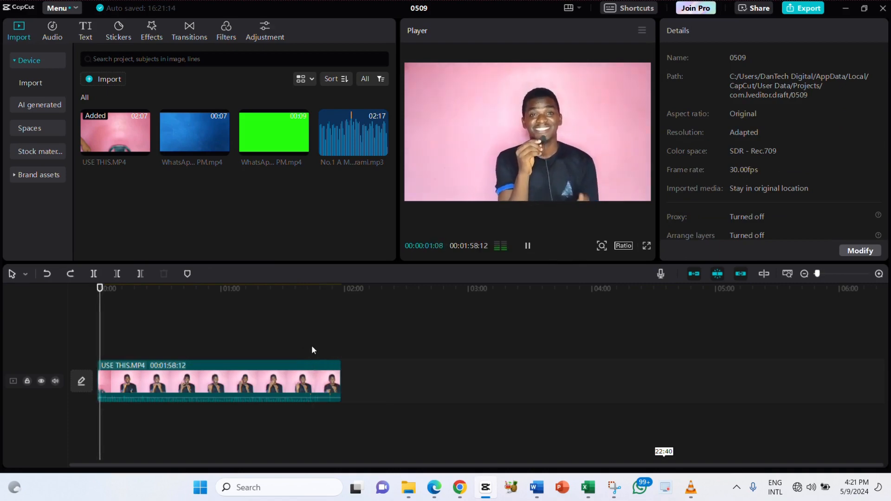
pyautogui.click(312, 347)
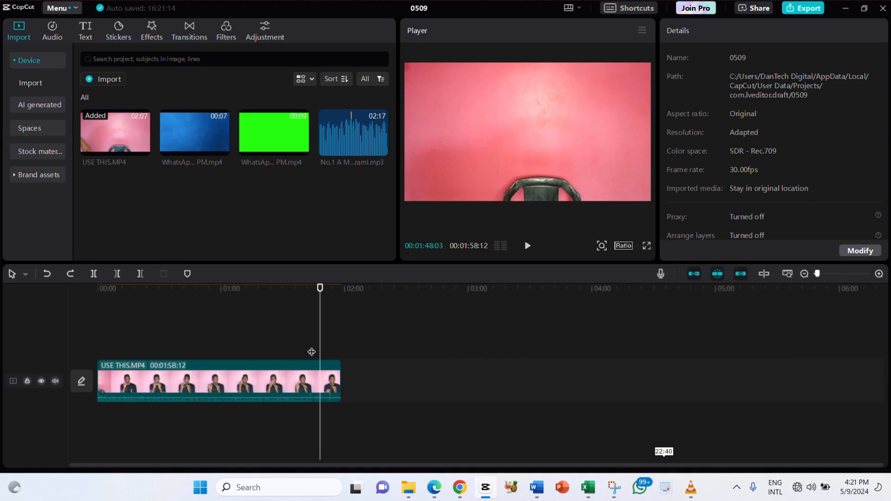
pyautogui.click(312, 351)
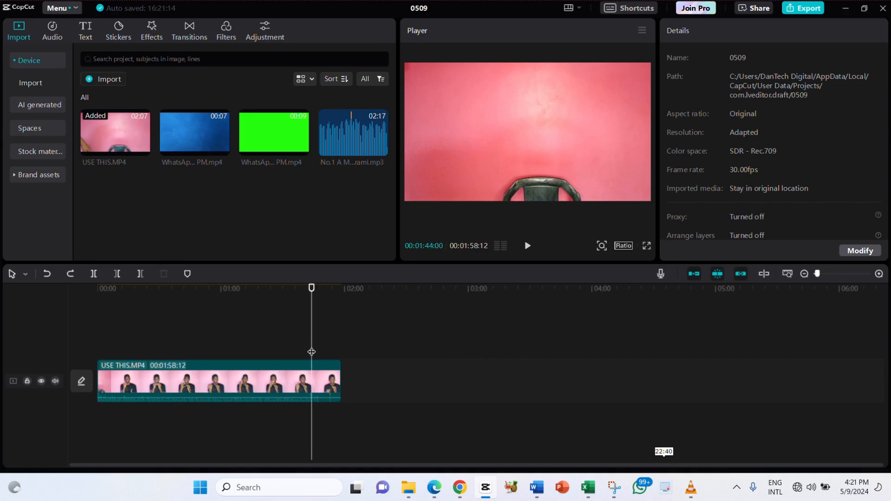
pyautogui.press('space')
pyautogui.press('space')
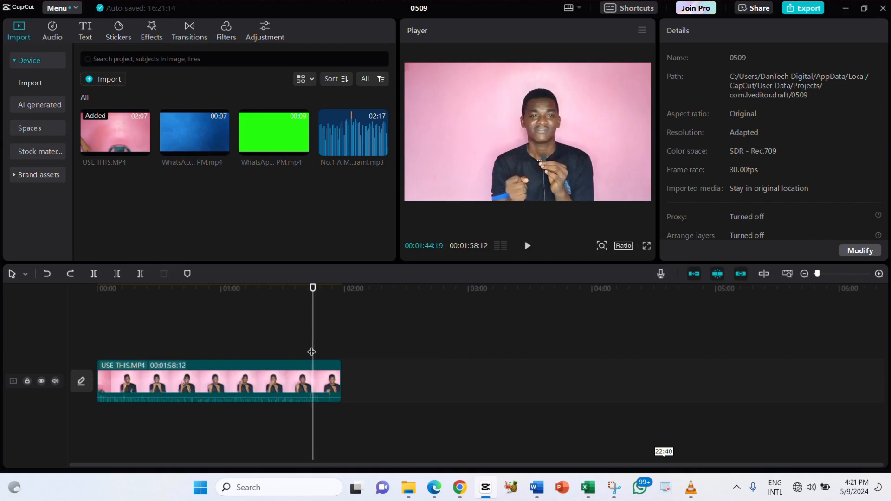
pyautogui.press('space')
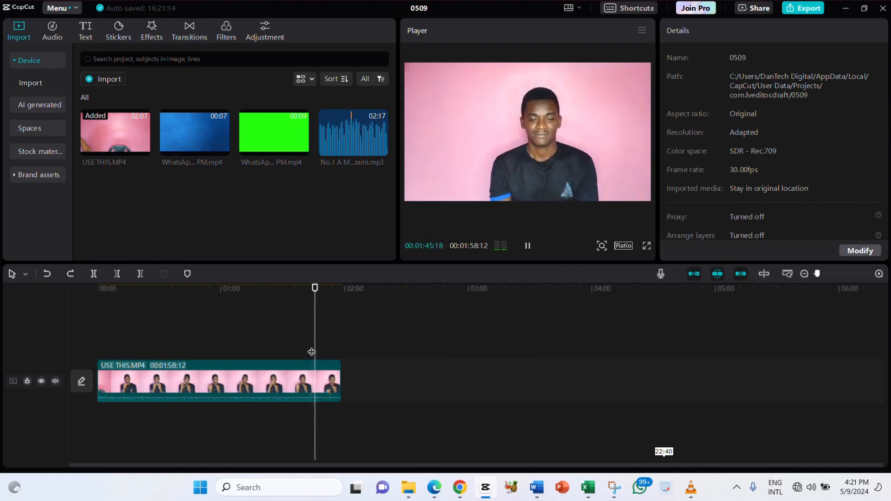
pyautogui.press('space')
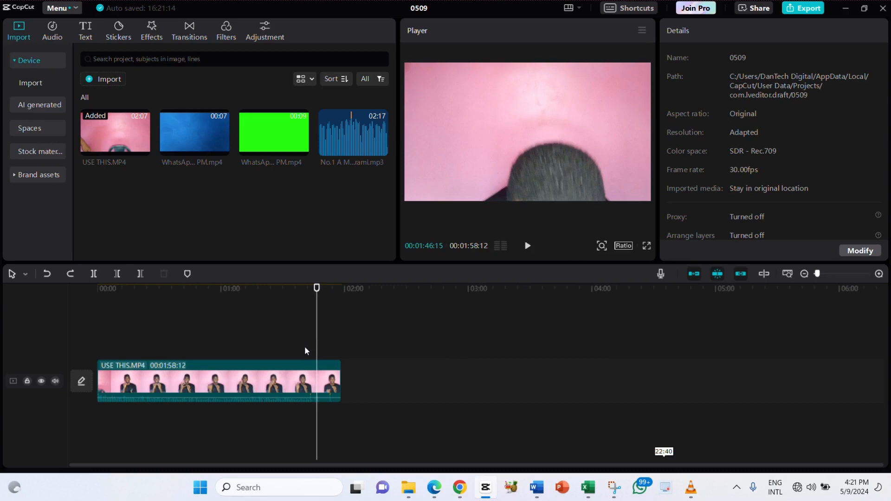
pyautogui.click(304, 351)
pyautogui.press('space')
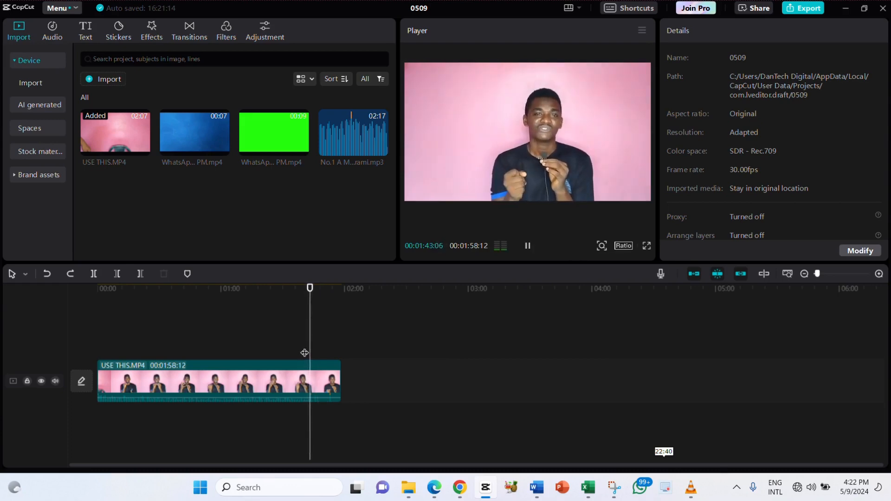
pyautogui.press('space')
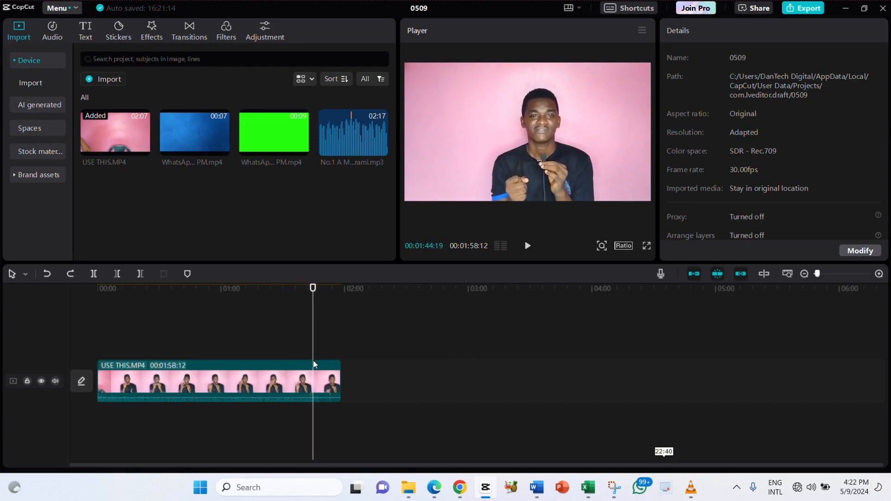
# - Step back to 00:01:44:00 in USE THIS.MP4 and replay the closing moment to look for where the speaker finishes
pyautogui.press('Left')
pyautogui.press('Left')
pyautogui.press('Left')
pyautogui.press('Left')
pyautogui.press('Left')
pyautogui.press('Left')
pyautogui.press('Left')
pyautogui.press('Left')
pyautogui.press('Left')
pyautogui.press('Left')
pyautogui.press('Left')
pyautogui.press('Left')
pyautogui.press('Left')
pyautogui.press('Left')
pyautogui.press('Left')
pyautogui.press('Left')
pyautogui.press('Left')
pyautogui.press('Left')
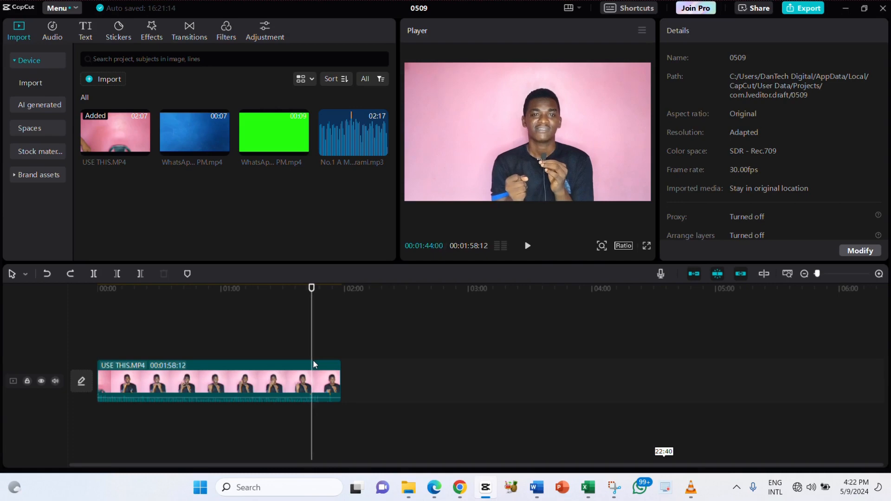
pyautogui.press('space')
pyautogui.press('space')
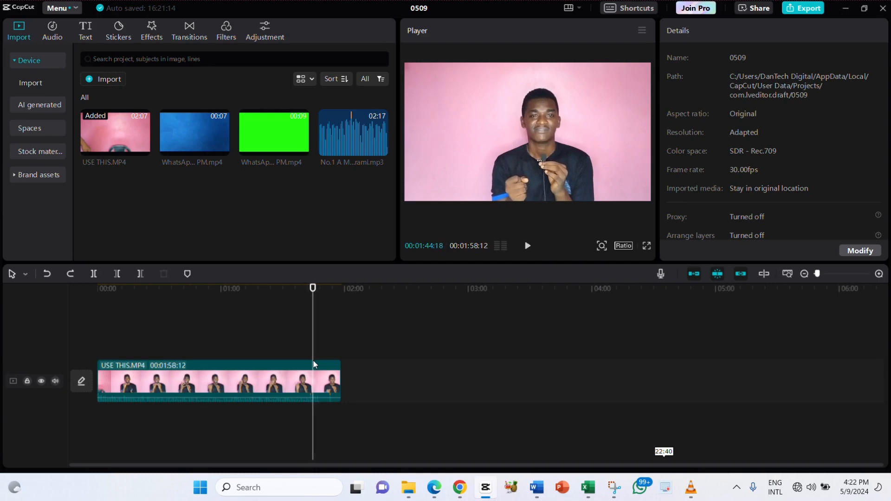
pyautogui.press('Left')
pyautogui.press('Left')
pyautogui.press('Left')
pyautogui.press('Left')
pyautogui.press('Left')
pyautogui.press('Left')
pyautogui.press('Left')
pyautogui.press('Left')
pyautogui.press('Left')
pyautogui.press('Left')
pyautogui.press('Left')
pyautogui.press('Left')
pyautogui.press('Left')
pyautogui.press('Left')
pyautogui.press('Left')
pyautogui.press('Left')
pyautogui.press('Left')
pyautogui.press('Left')
pyautogui.press('Left')
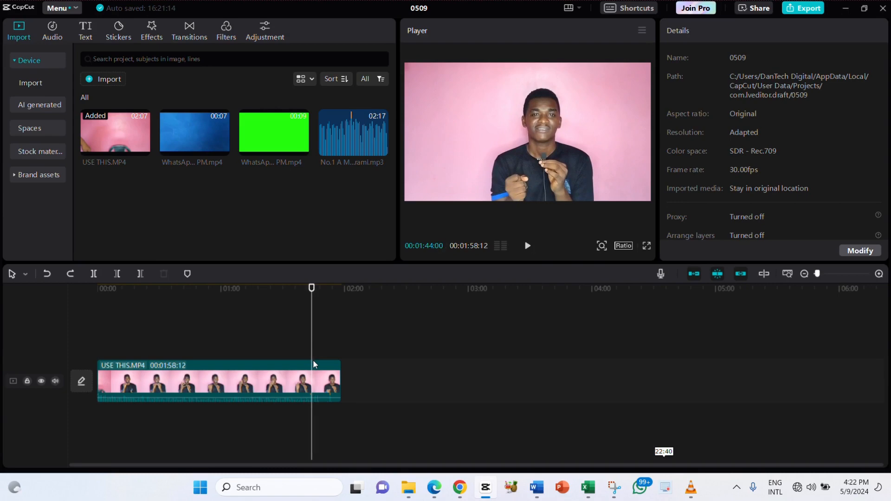
# - Replay from 00:01:43:00, trim away everything after 00:01:43:23 from USE THIS.MP4, and play back the new ending from 00:01:39:28
pyautogui.press('Left')
pyautogui.press('Left')
pyautogui.press('Left')
pyautogui.press('Left')
pyautogui.press('Left')
pyautogui.press('Left')
pyautogui.press('Left')
pyautogui.press('Left')
pyautogui.press('Left')
pyautogui.press('Left')
pyautogui.press('Left')
pyautogui.press('Left')
pyautogui.press('Left')
pyautogui.press('Left')
pyautogui.press('Left')
pyautogui.press('Left')
pyautogui.press('Left')
pyautogui.press('Left')
pyautogui.press('Left')
pyautogui.press('Left')
pyautogui.press('space')
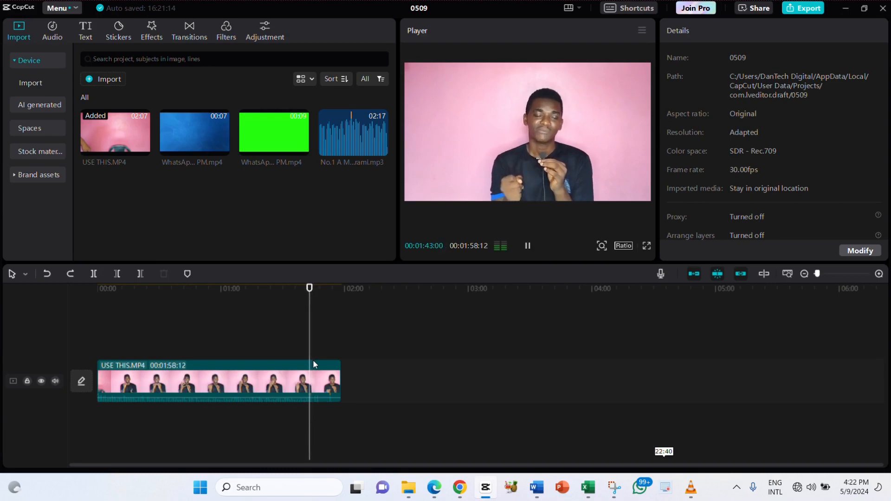
pyautogui.press('space')
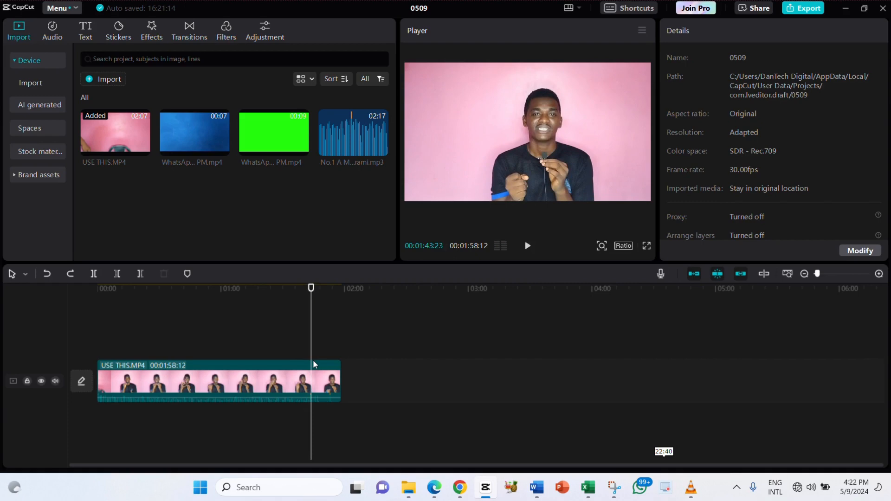
pyautogui.click(314, 362)
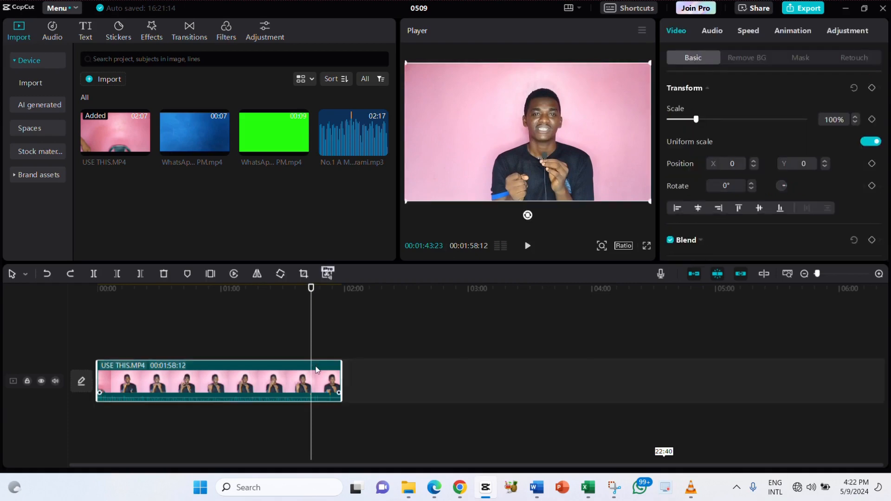
pyautogui.click(141, 276)
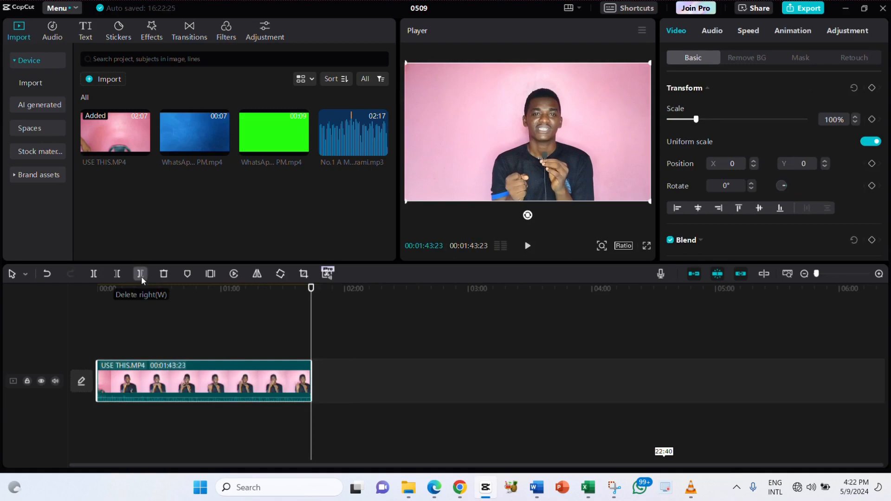
pyautogui.click(303, 357)
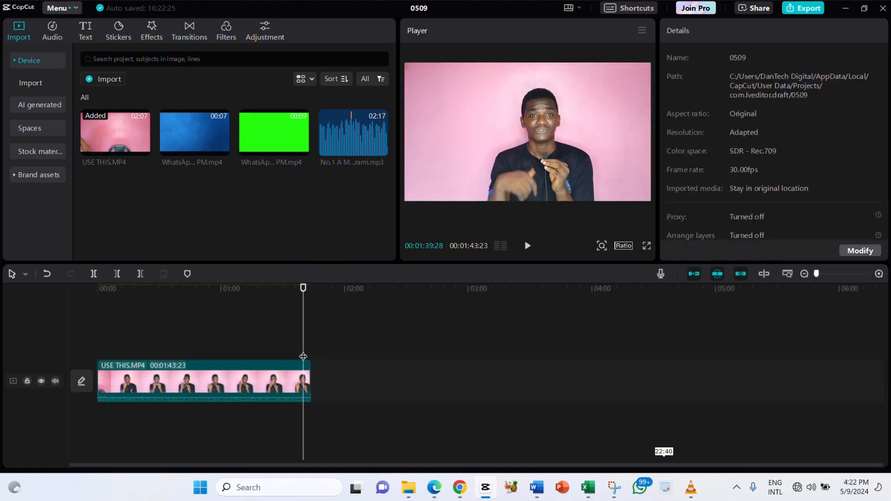
pyautogui.press('space')
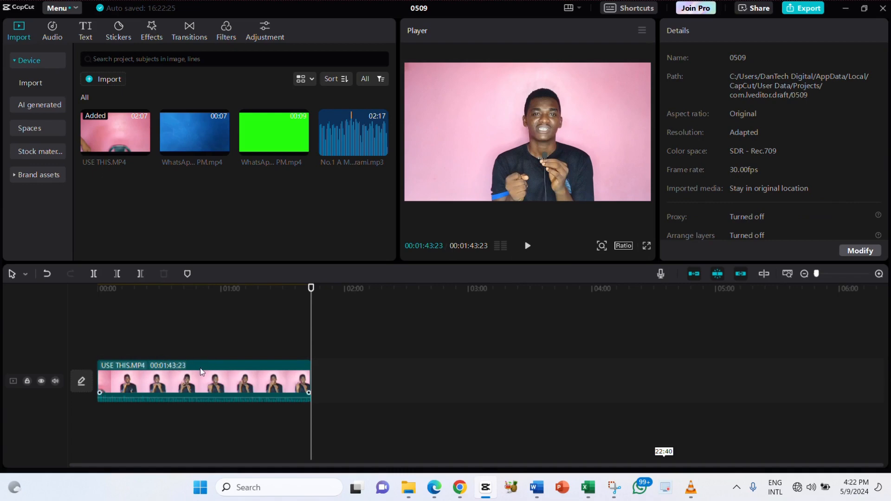
# - Try splitting USE THIS.MP4 into two parts at 00:00:55:09
pyautogui.click(225, 352)
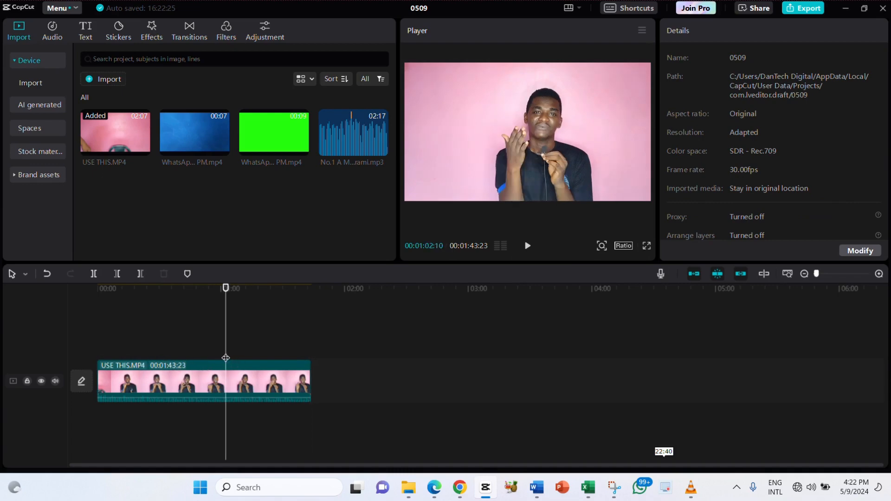
pyautogui.click(211, 352)
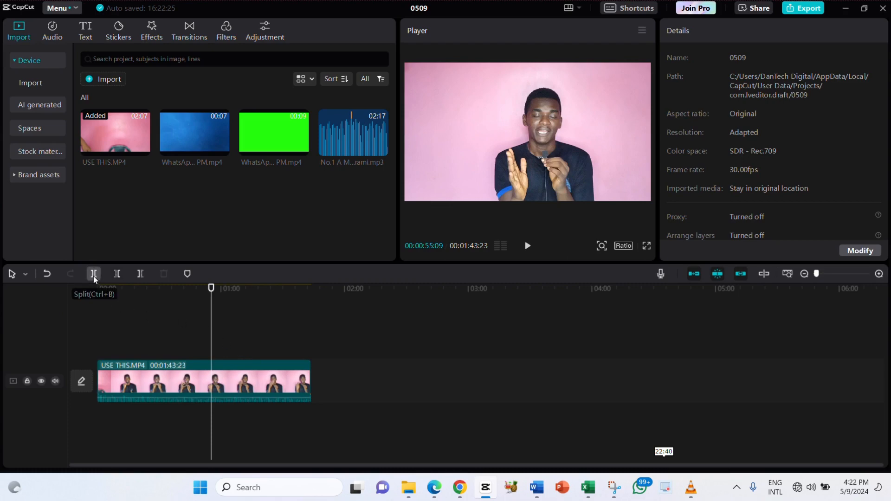
pyautogui.click(202, 377)
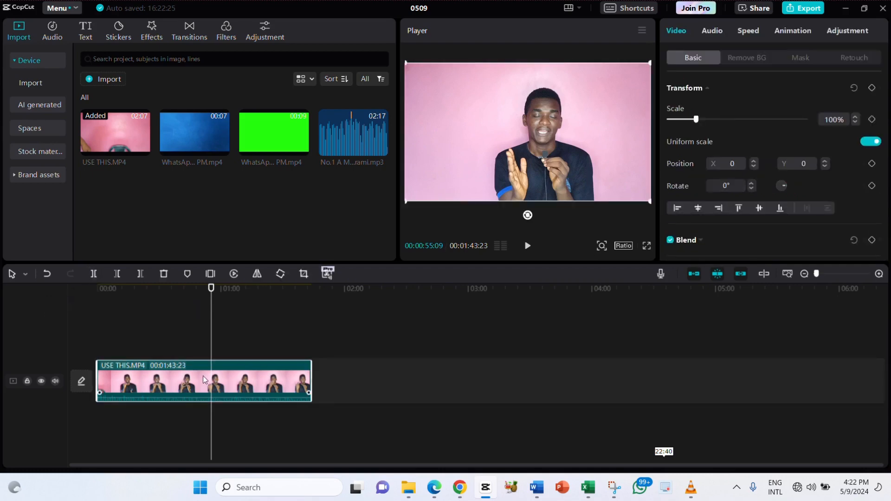
pyautogui.click(94, 275)
pyautogui.click(246, 356)
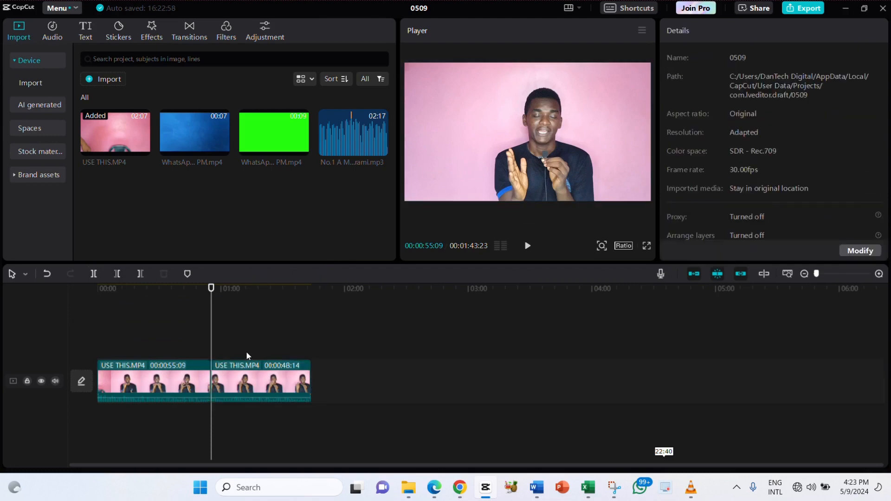
# - Look at a few points in both halves of the split clip, then undo the split
pyautogui.click(257, 353)
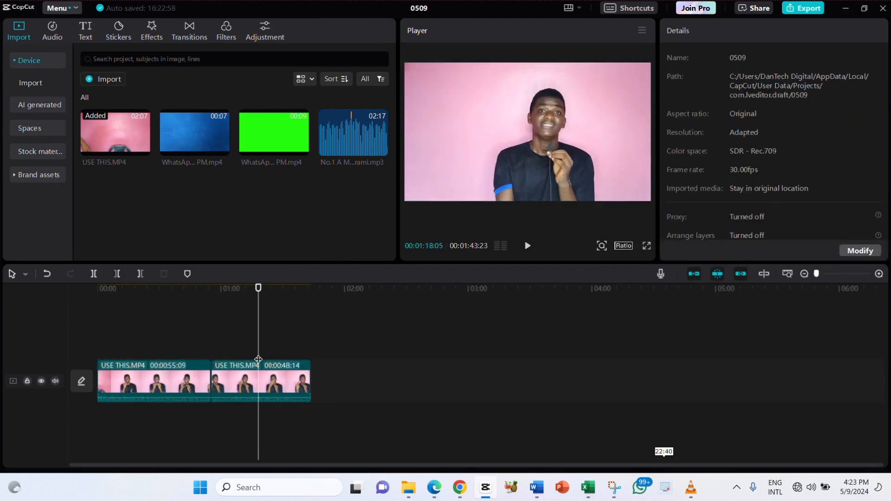
pyautogui.click(160, 356)
pyautogui.click(184, 353)
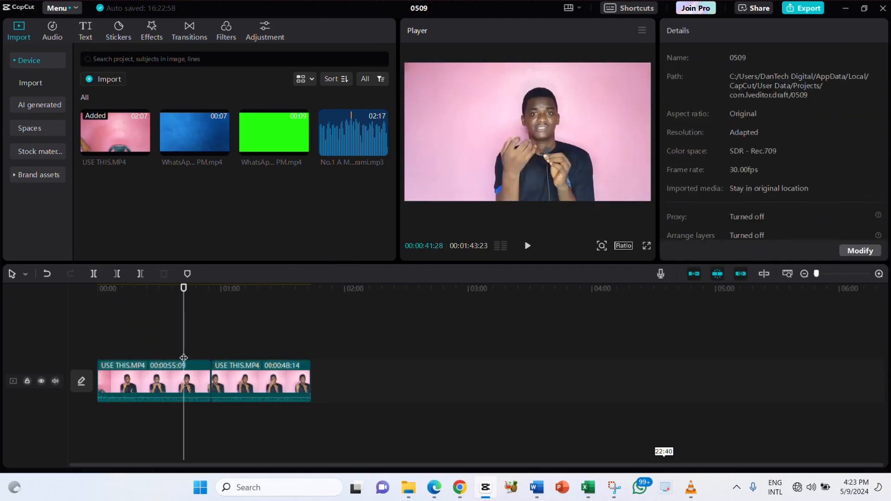
pyautogui.click(262, 358)
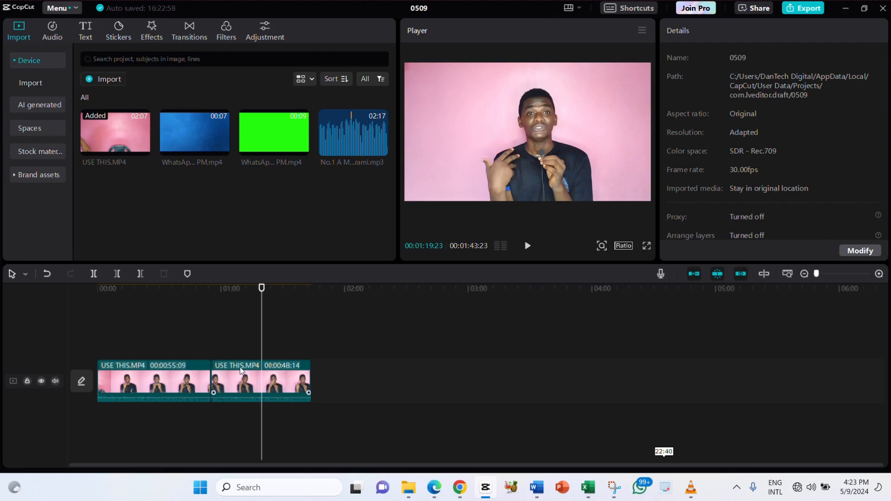
pyautogui.hotkey('ctrl', 'z')
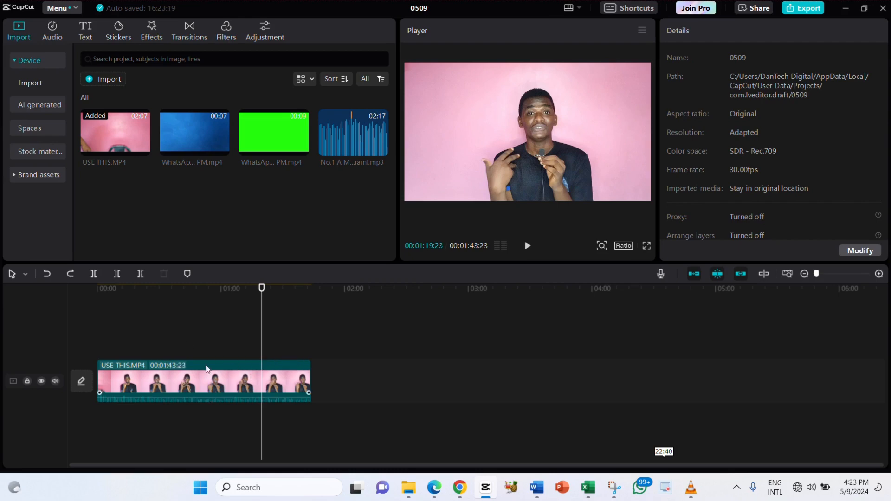
# - Add a custom adjustment layer at the start of the timeline and extend it to the end of USE THIS.MP4
pyautogui.click(147, 355)
pyautogui.moveTo(147, 355); pyautogui.dragTo(54, 356)
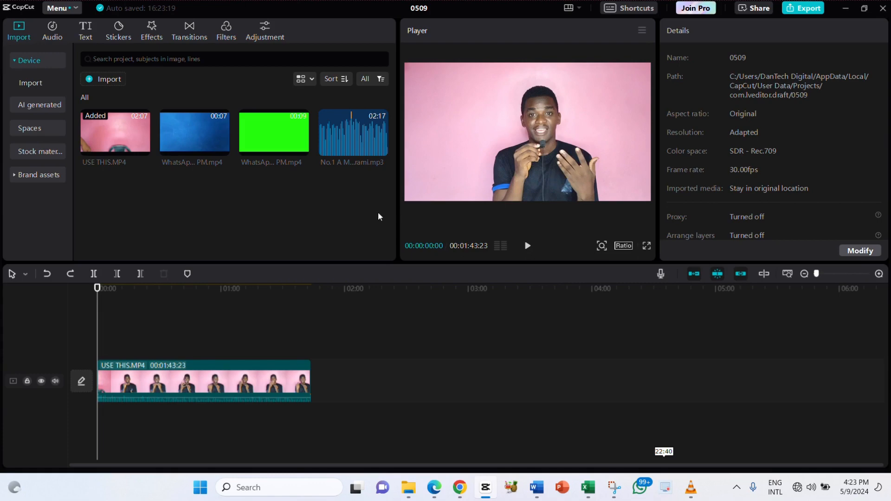
pyautogui.click(268, 28)
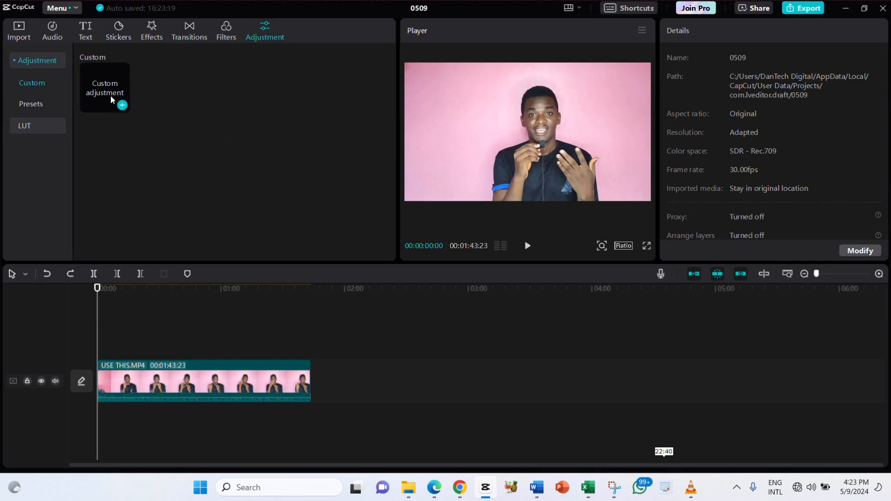
pyautogui.click(122, 105)
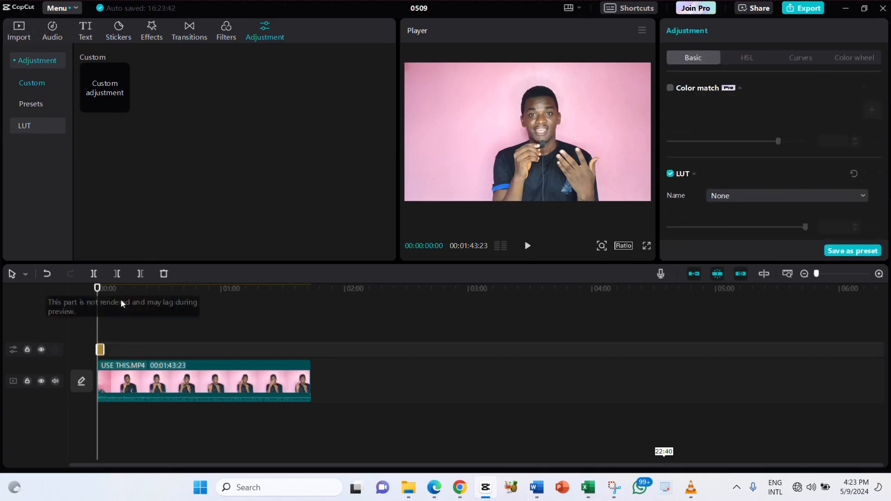
pyautogui.moveTo(103, 348); pyautogui.dragTo(313, 374)
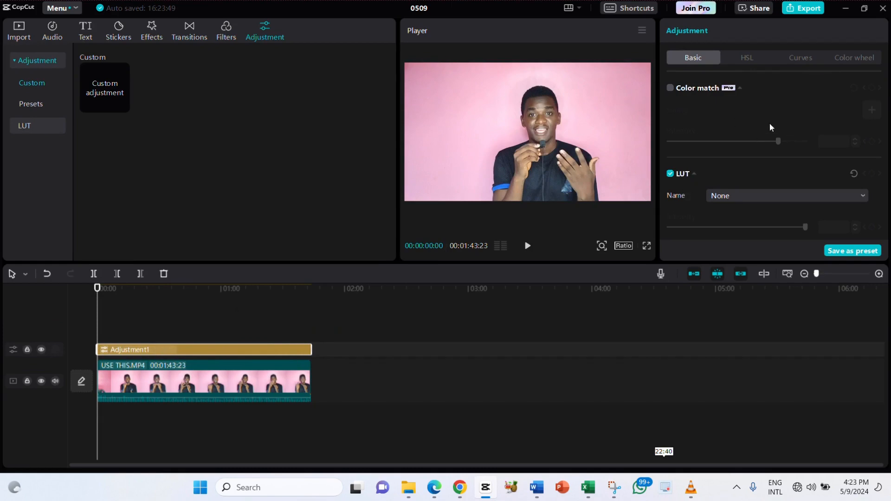
# - Set the adjustment layer's Temp to 10, Tint to 7 and Saturation to 8
pyautogui.scroll(-5, 739, 138)
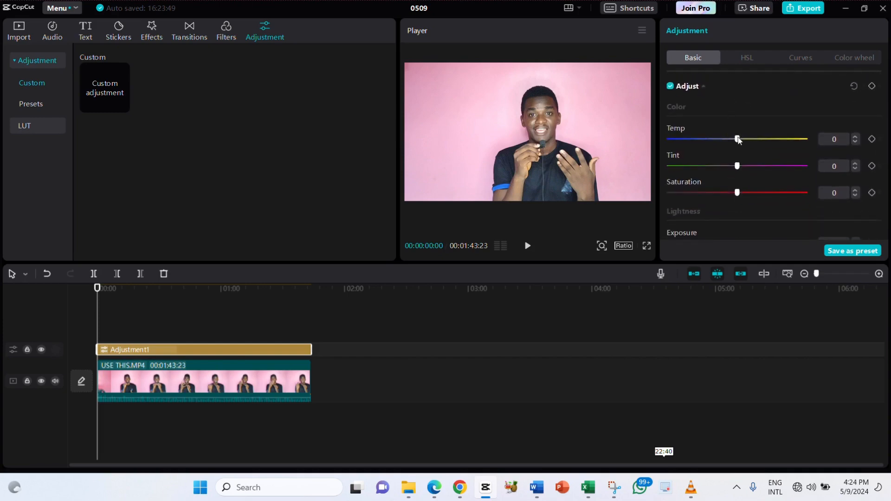
pyautogui.moveTo(737, 139); pyautogui.dragTo(745, 180)
# - Set the adjustment layer's Contrast to 5, and try out Exposure and Highlight before returning both to 0
pyautogui.scroll(-3, 738, 206)
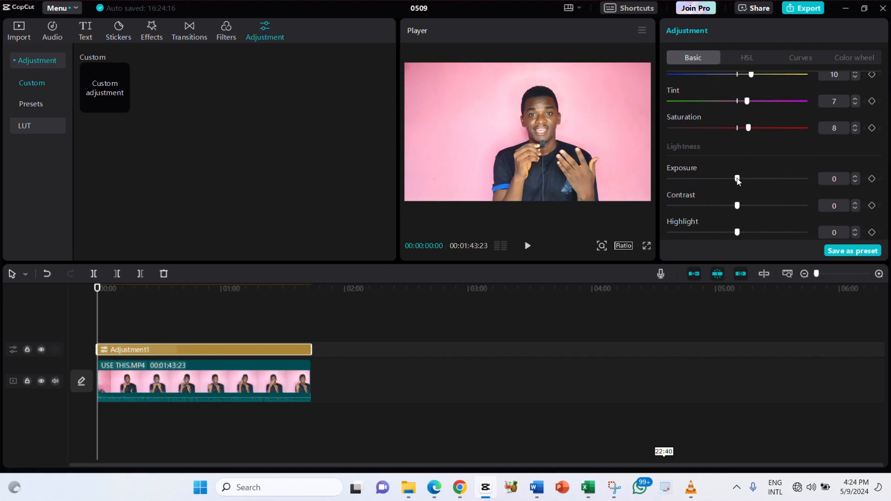
pyautogui.moveTo(737, 179)
pyautogui.mouseDown()
pyautogui.moveTo(766, 185)
pyautogui.moveTo(738, 181)
pyautogui.mouseUp()
pyautogui.moveTo(737, 206)
pyautogui.mouseDown()
pyautogui.moveTo(805, 206)
pyautogui.moveTo(758, 206)
pyautogui.moveTo(742, 190)
pyautogui.mouseUp()
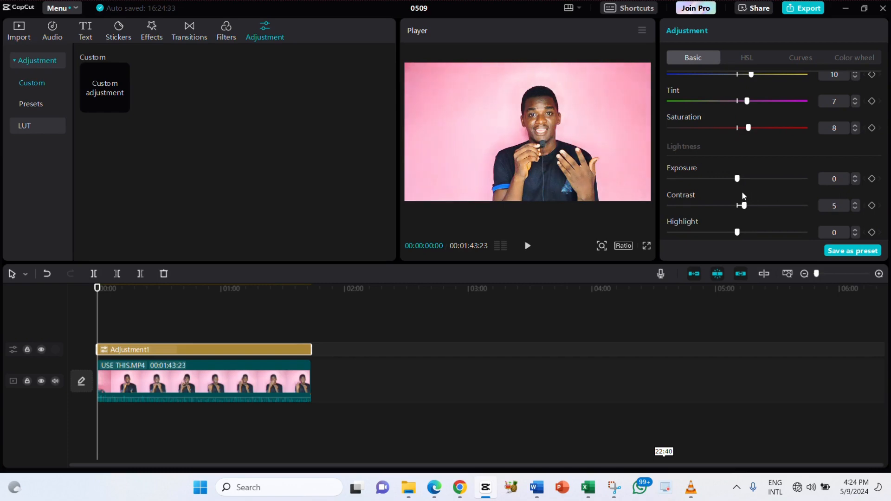
pyautogui.scroll(-2, 741, 192)
pyautogui.moveTo(740, 195)
pyautogui.mouseDown()
pyautogui.moveTo(778, 193)
pyautogui.moveTo(738, 199)
pyautogui.mouseUp()
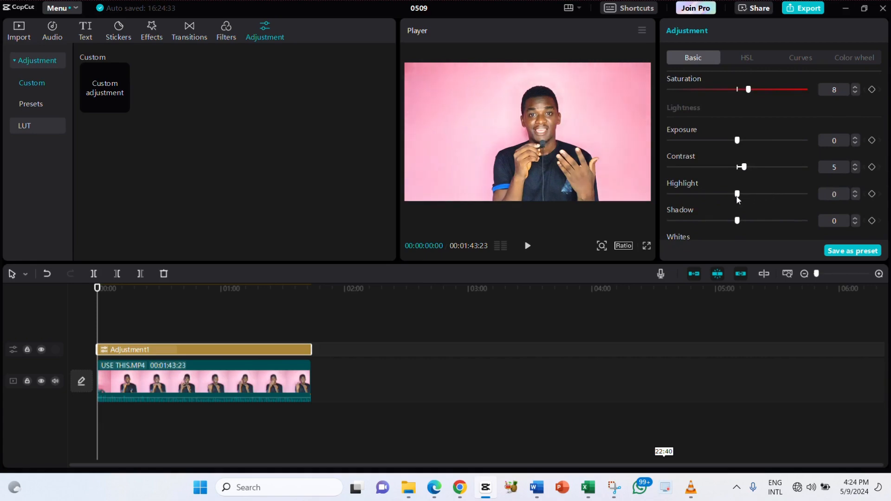
# - Set the adjustment layer's Whites to 6 and Blacks to -6, then try several Brilliance levels and settle on -27
pyautogui.scroll(-4, 738, 199)
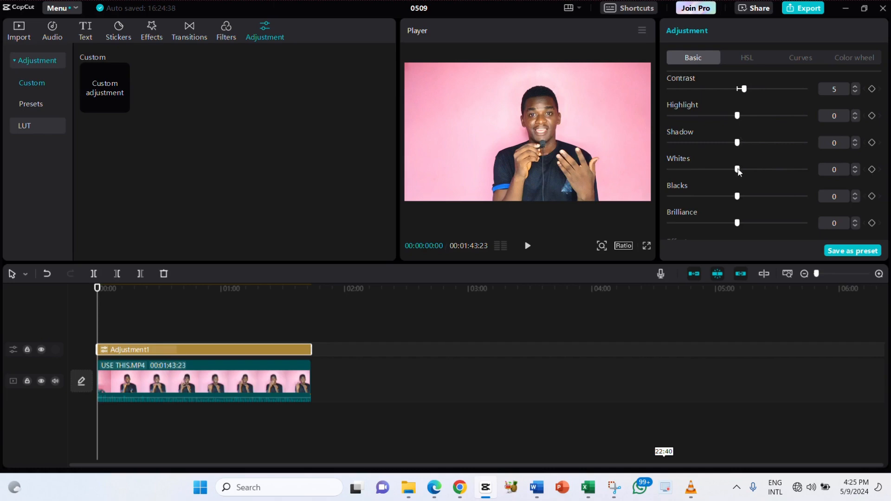
pyautogui.moveTo(738, 168); pyautogui.dragTo(728, 195)
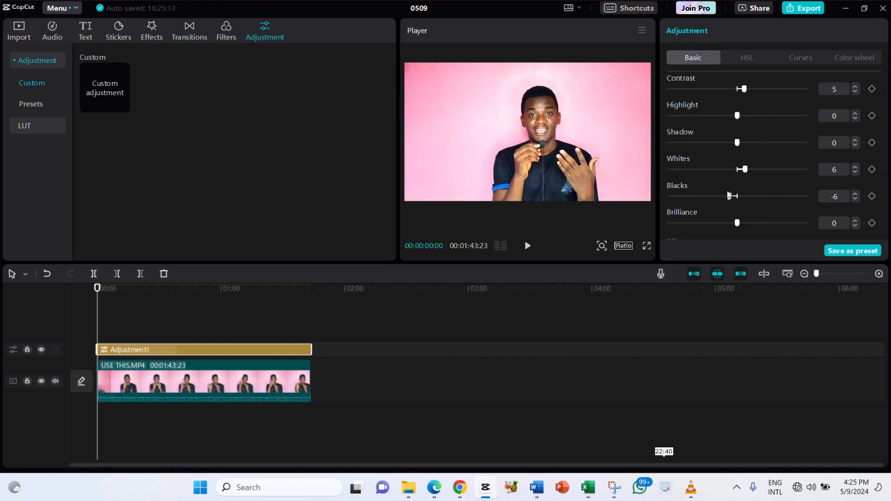
pyautogui.scroll(-3, 728, 195)
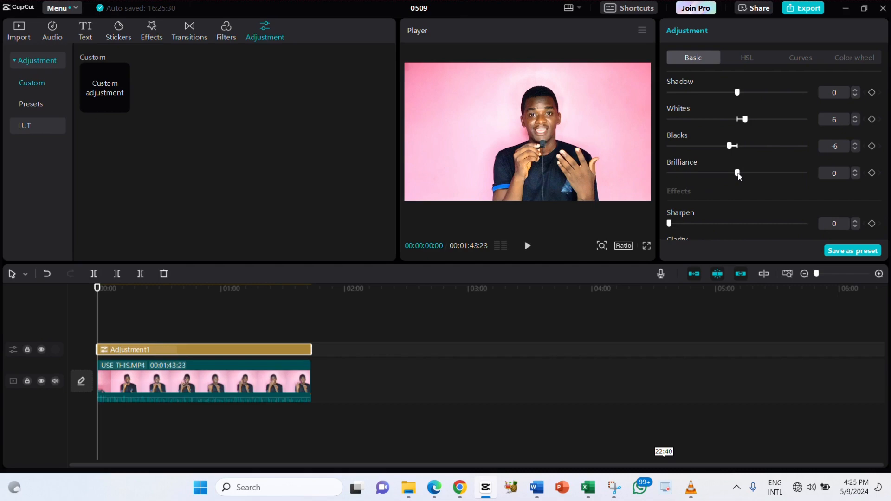
pyautogui.moveTo(737, 175); pyautogui.dragTo(701, 180)
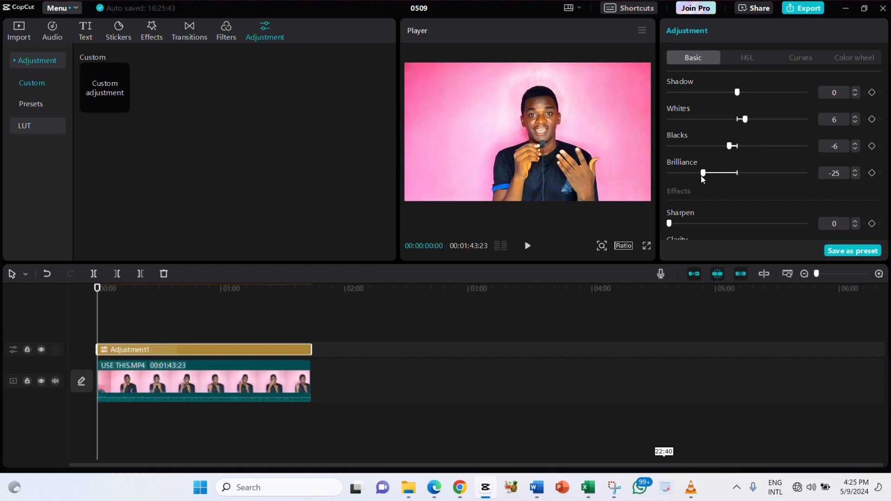
pyautogui.moveTo(701, 176); pyautogui.dragTo(681, 179)
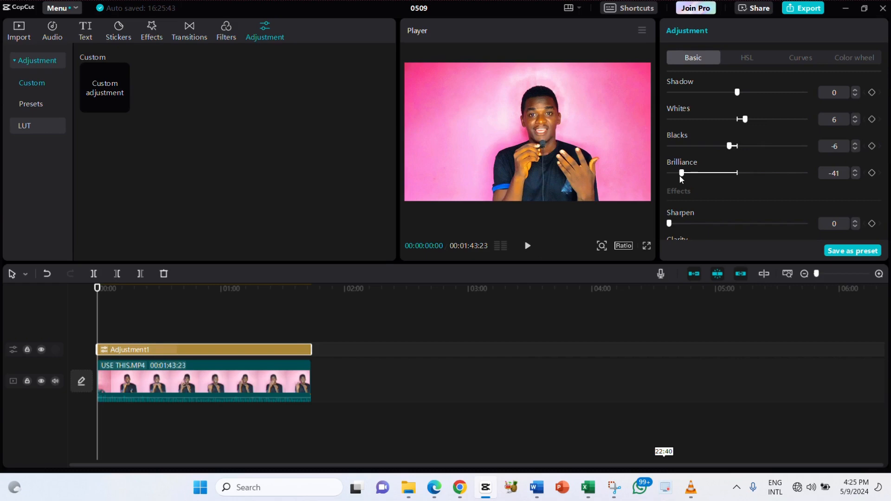
pyautogui.moveTo(680, 177); pyautogui.dragTo(642, 174)
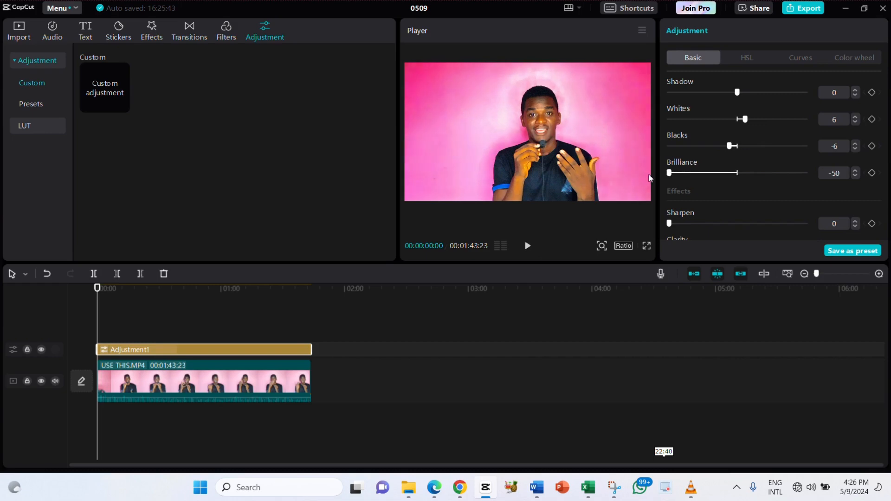
pyautogui.moveTo(665, 174); pyautogui.dragTo(698, 178)
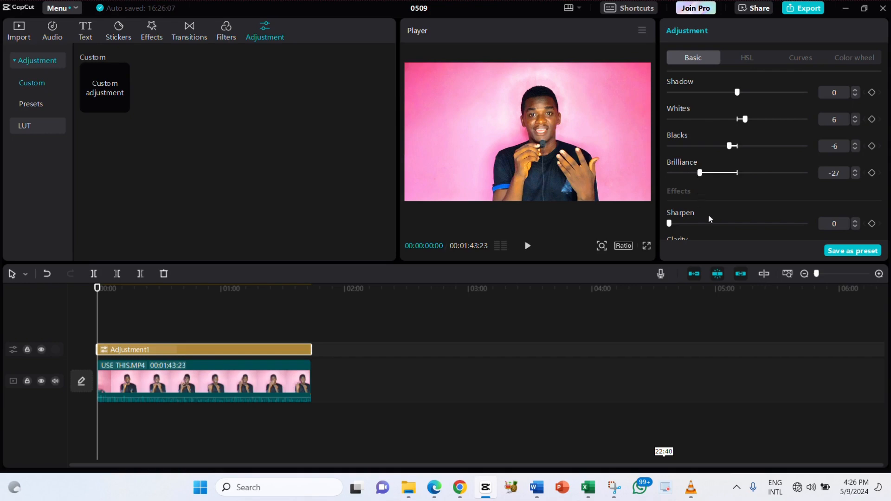
# - Set the adjustment layer's Sharpen to 3 and raise Clarity to 10 before lowering it slightly
pyautogui.scroll(-2, 708, 213)
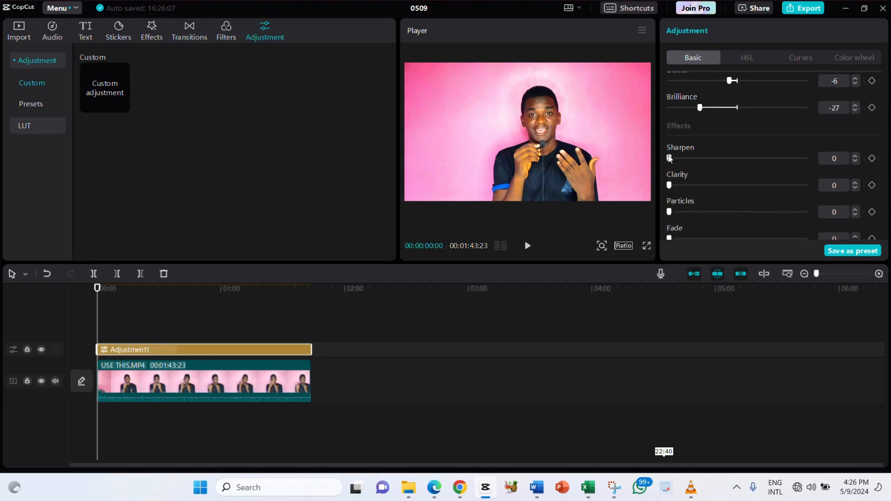
pyautogui.moveTo(670, 158); pyautogui.dragTo(681, 187)
pyautogui.scroll(-1, 681, 186)
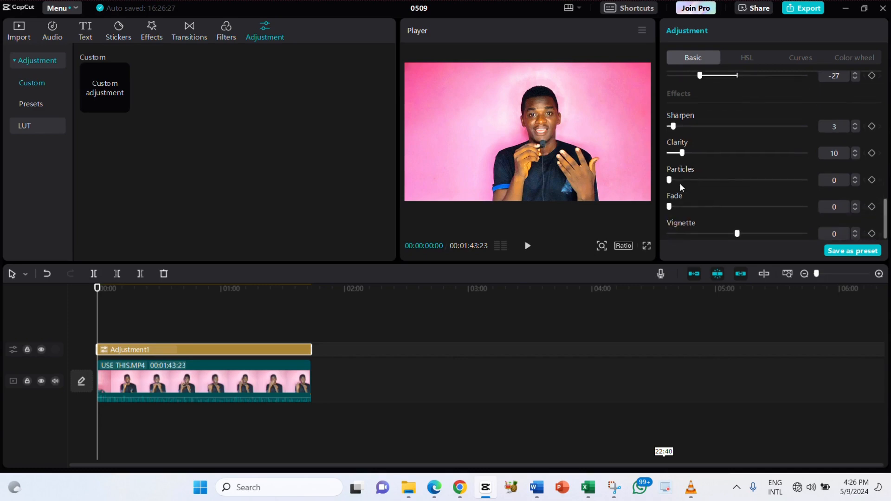
pyautogui.moveTo(684, 158); pyautogui.dragTo(678, 158)
# - Try Particles at full strength and bring it back to 0, then test the Fade and Vignette effects
pyautogui.moveTo(676, 180); pyautogui.dragTo(830, 206)
pyautogui.moveTo(805, 180); pyautogui.dragTo(649, 199)
pyautogui.moveTo(673, 210); pyautogui.dragTo(654, 212)
pyautogui.moveTo(738, 233)
pyautogui.mouseDown()
pyautogui.moveTo(805, 238)
pyautogui.moveTo(639, 239)
pyautogui.moveTo(777, 238)
pyautogui.moveTo(737, 240)
pyautogui.mouseUp()
# - Raise the USE THIS.MP4 clip's volume to 18.3 dB and play part of it to hear the result
pyautogui.click(125, 383)
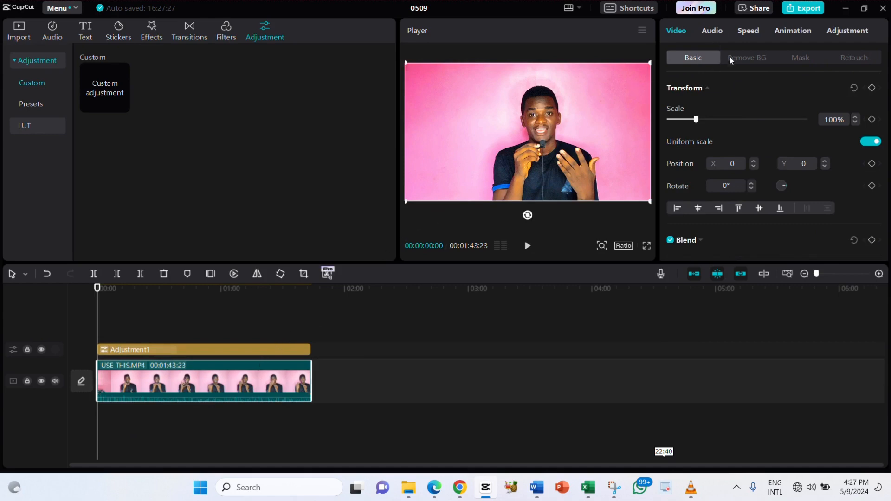
pyautogui.click(713, 31)
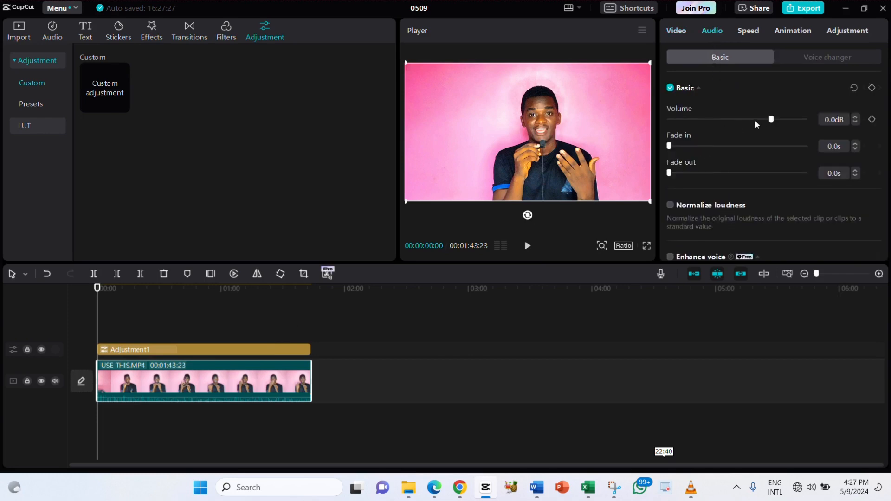
pyautogui.moveTo(772, 122); pyautogui.dragTo(797, 126)
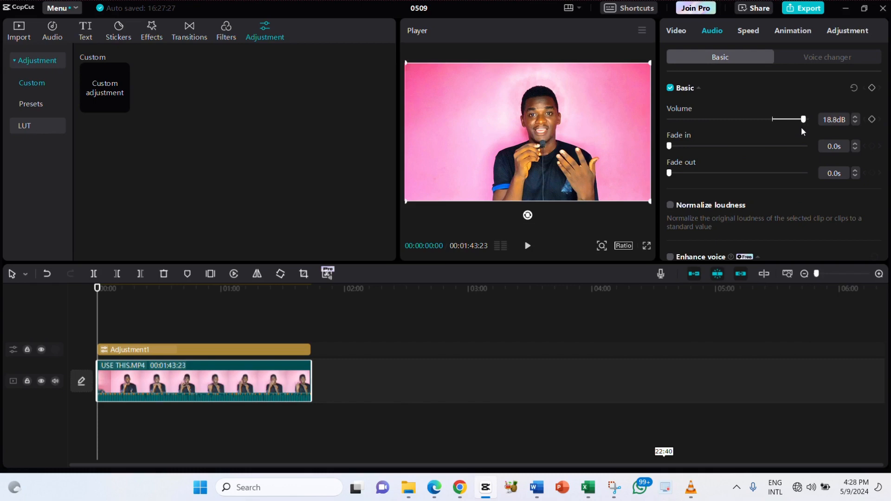
pyautogui.moveTo(800, 127); pyautogui.dragTo(799, 127)
pyautogui.press('space')
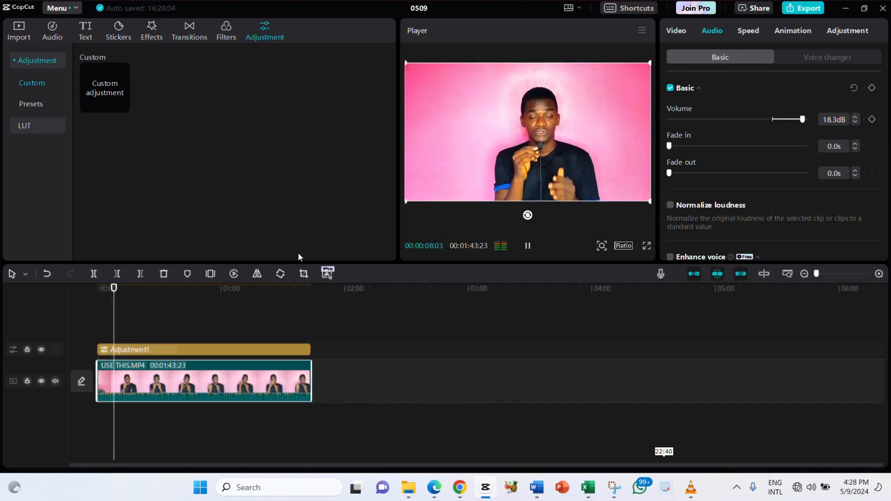
pyautogui.press('space')
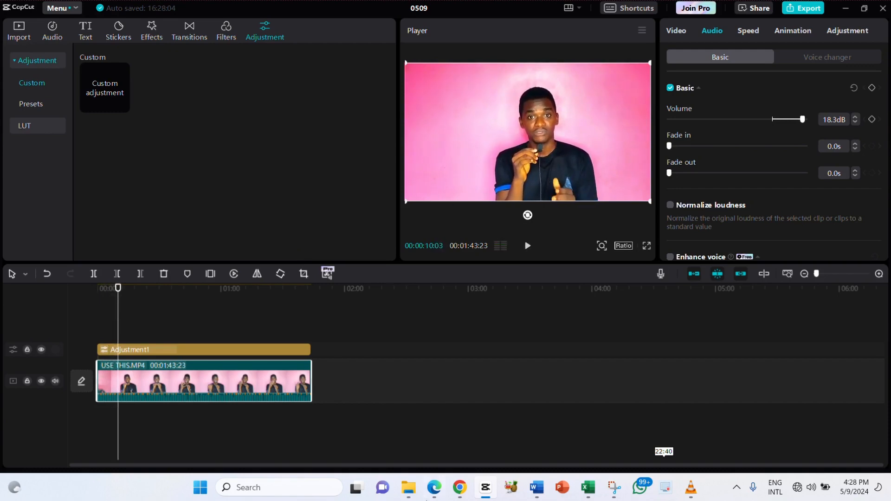
# - Play the original USE THIS video from the 100_CINE folder in a narrowed VLC window to compare it with the edited preview
pyautogui.moveTo(415, 474)
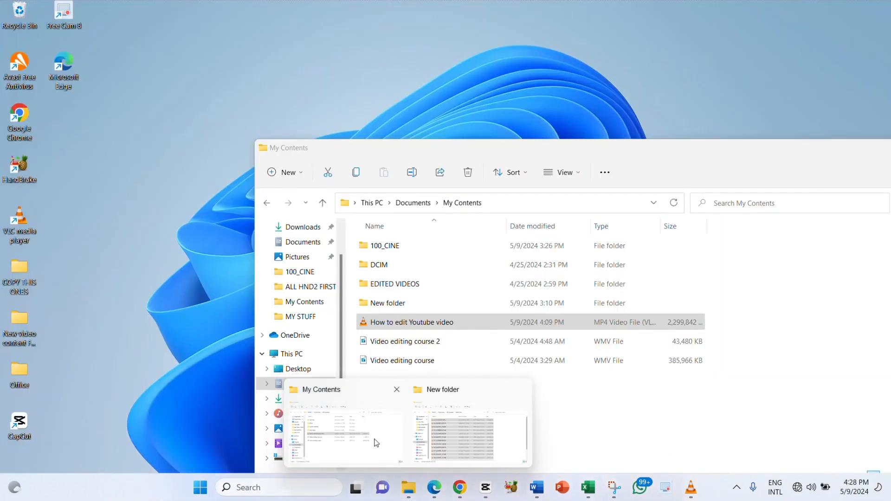
pyautogui.click(375, 443)
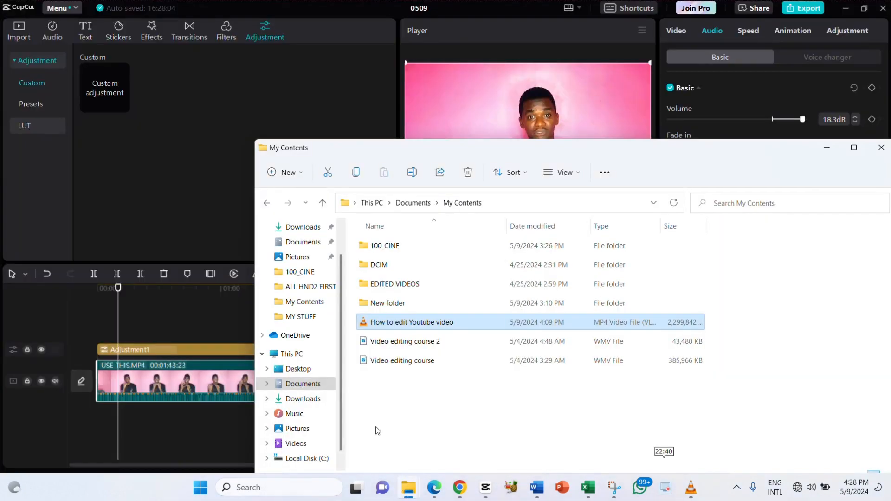
pyautogui.doubleClick(386, 246)
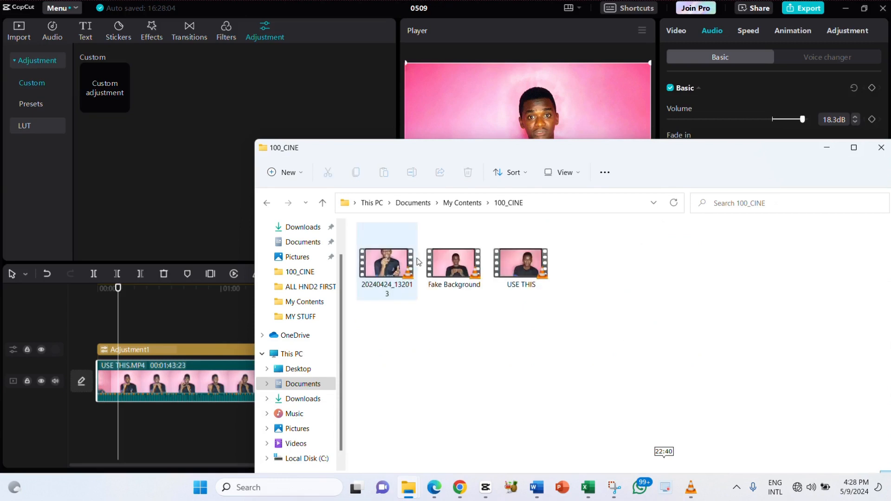
pyautogui.click(516, 281)
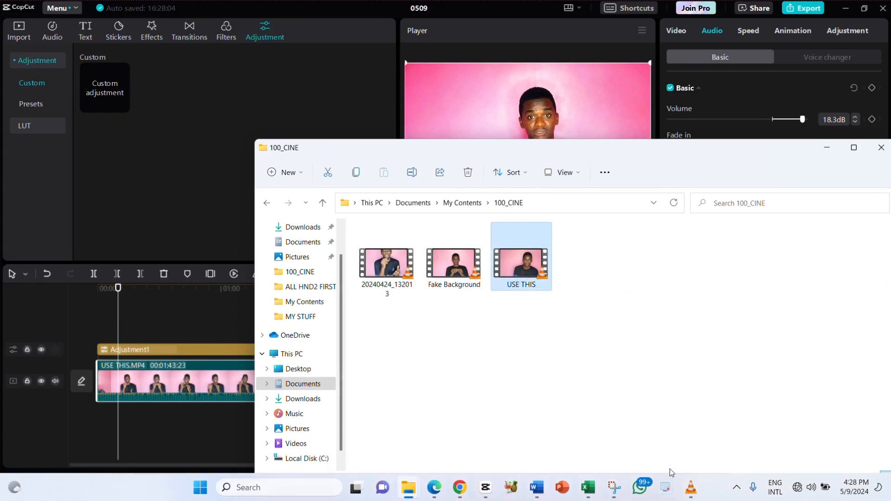
pyautogui.click(686, 487)
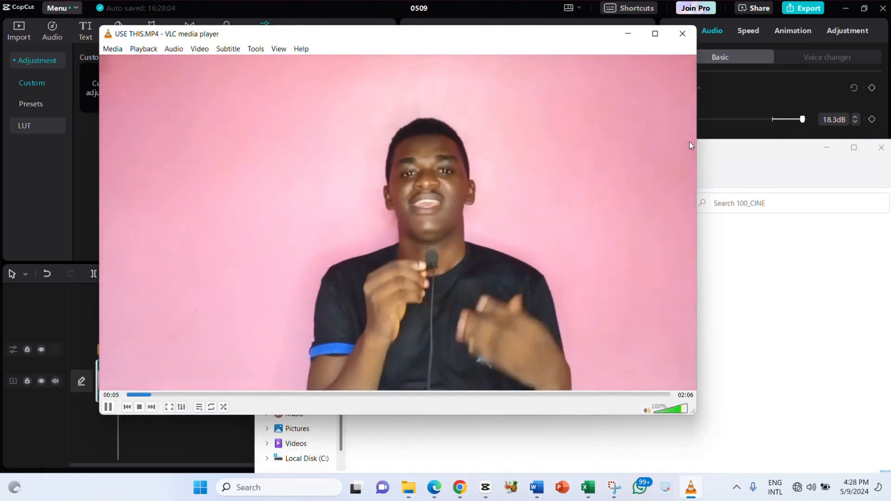
pyautogui.moveTo(695, 142); pyautogui.dragTo(328, 150)
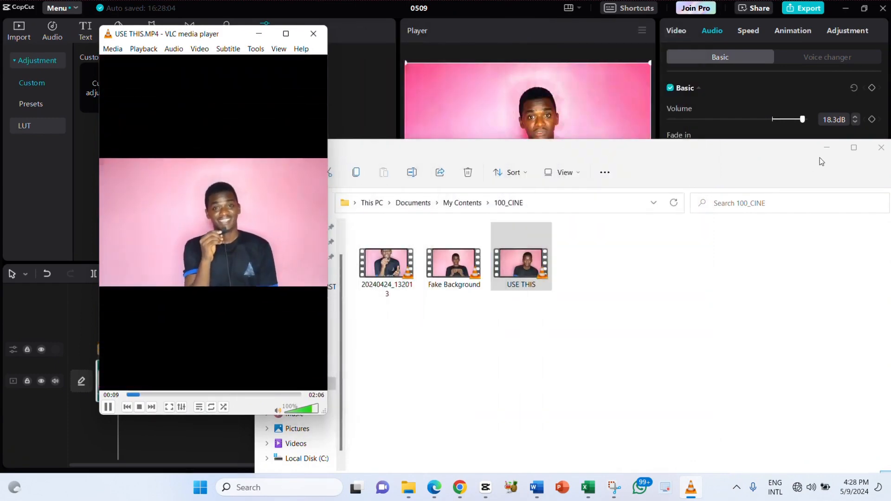
pyautogui.click(831, 148)
pyautogui.click(831, 151)
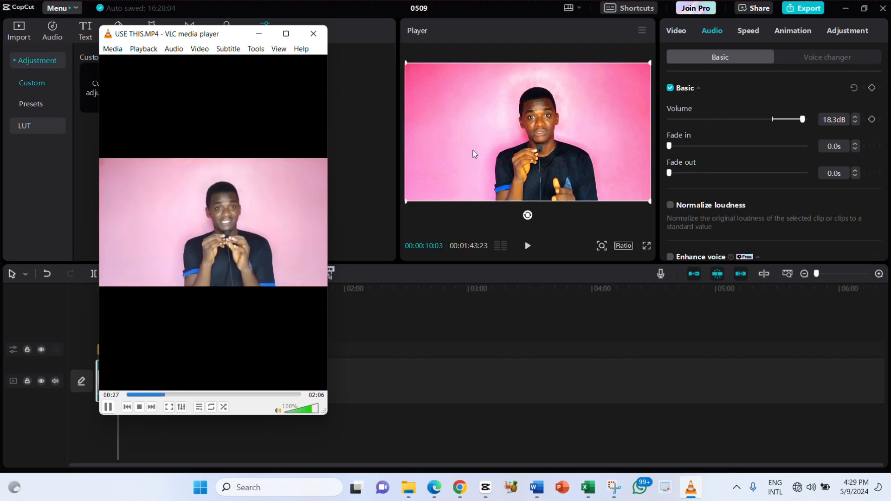
pyautogui.press('space')
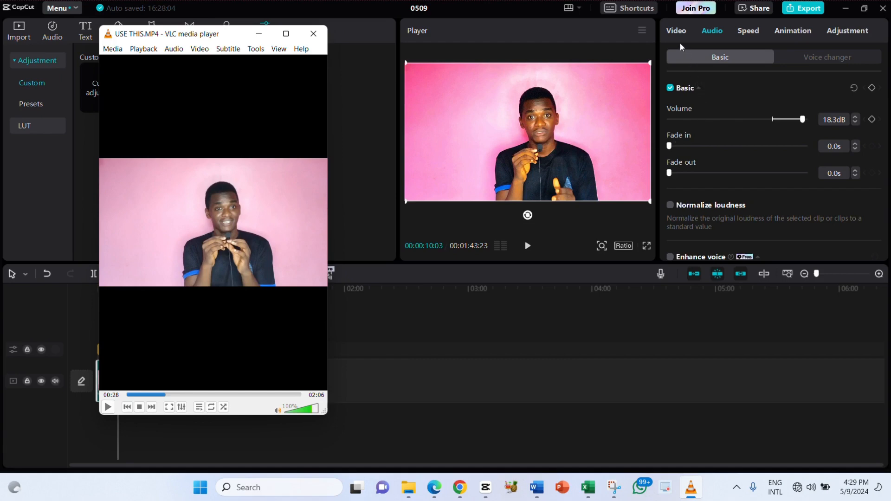
pyautogui.click(258, 33)
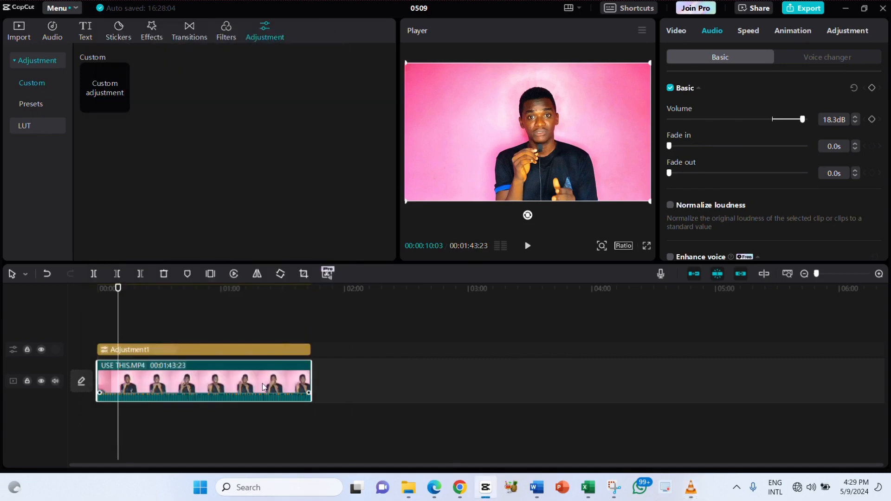
# - Set the adjustment layer's Brilliance to -20 and play back short stretches of the footage to check the look
pyautogui.scroll(-3, 709, 123)
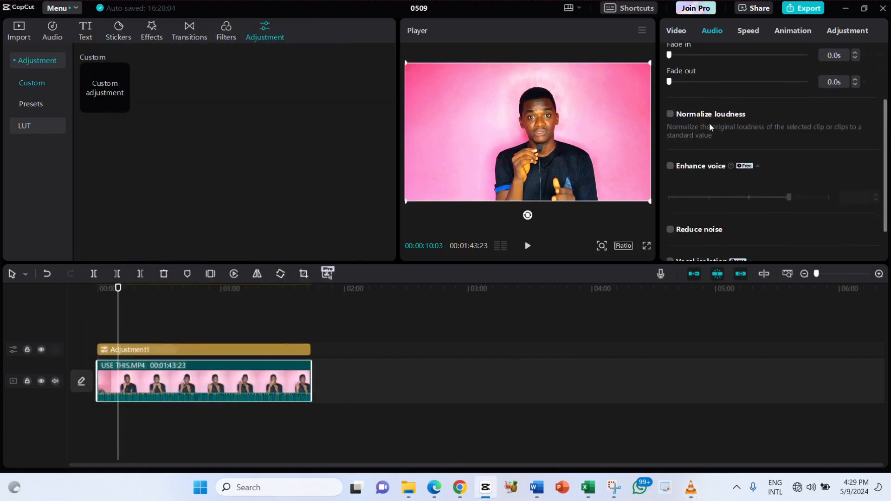
pyautogui.click(678, 35)
pyautogui.scroll(-4, 717, 148)
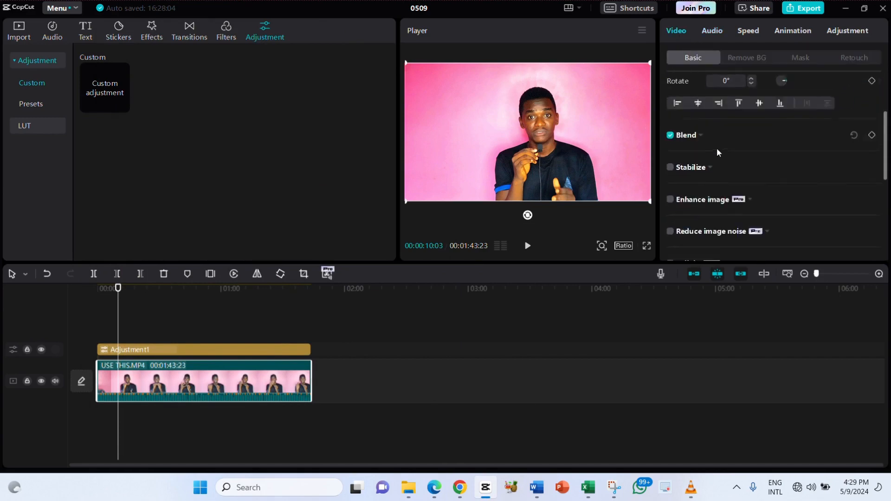
pyautogui.click(285, 350)
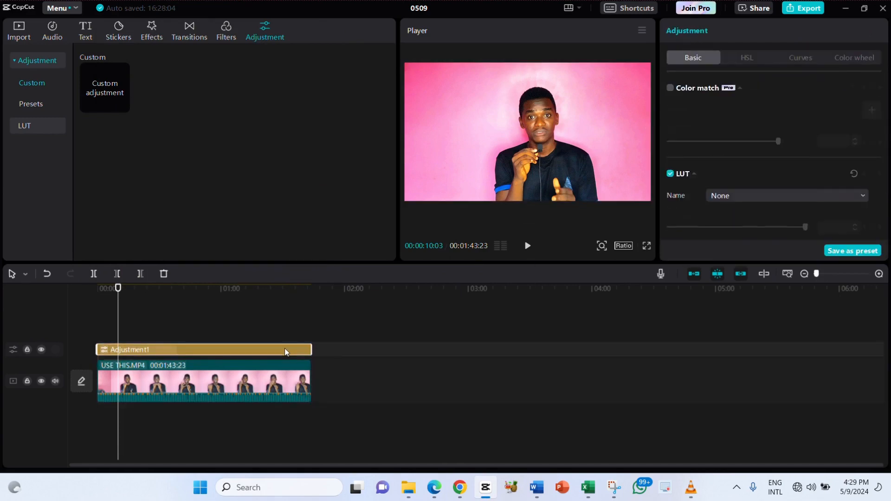
pyautogui.scroll(-8, 732, 210)
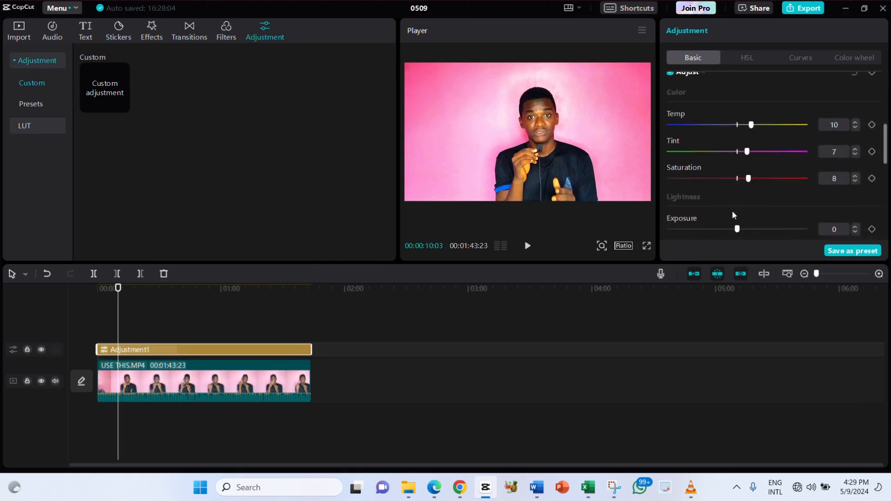
pyautogui.scroll(-2, 732, 210)
pyautogui.scroll(-1, 731, 210)
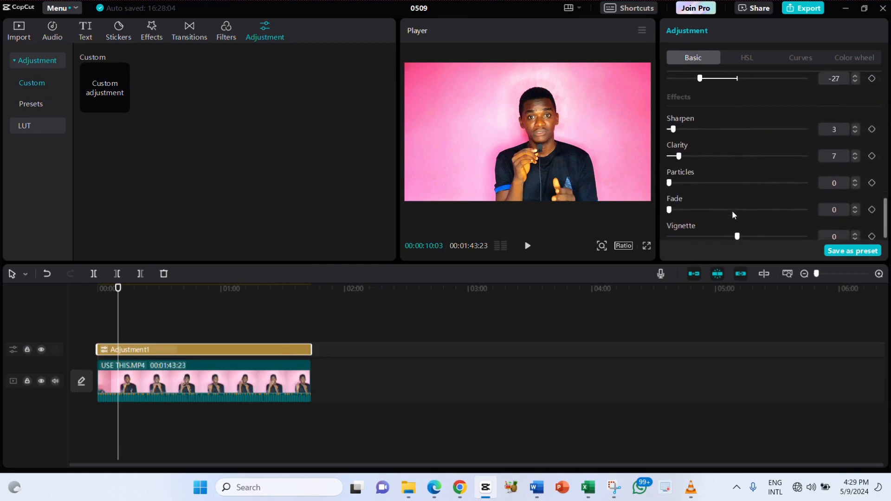
pyautogui.scroll(1, 731, 210)
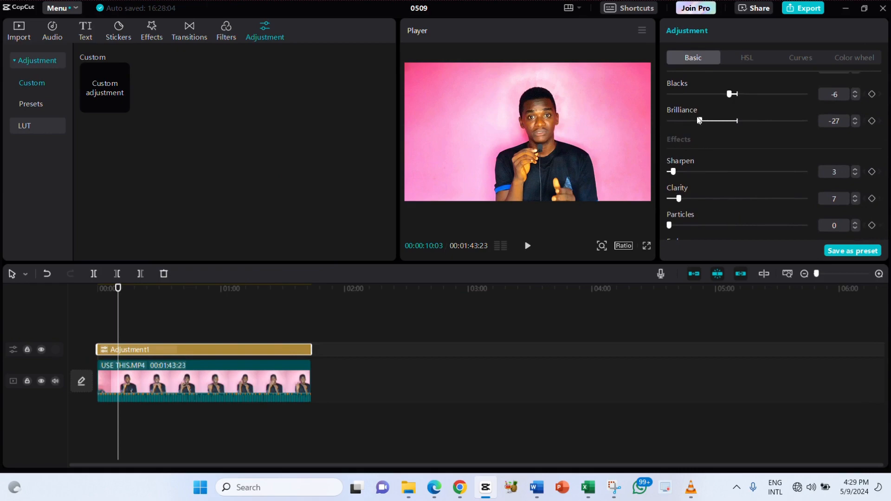
pyautogui.moveTo(701, 122); pyautogui.dragTo(708, 126)
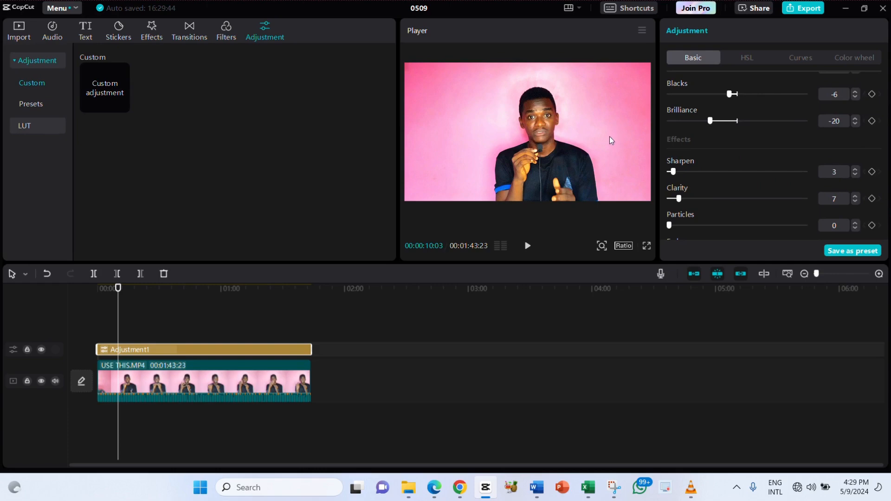
pyautogui.press('space')
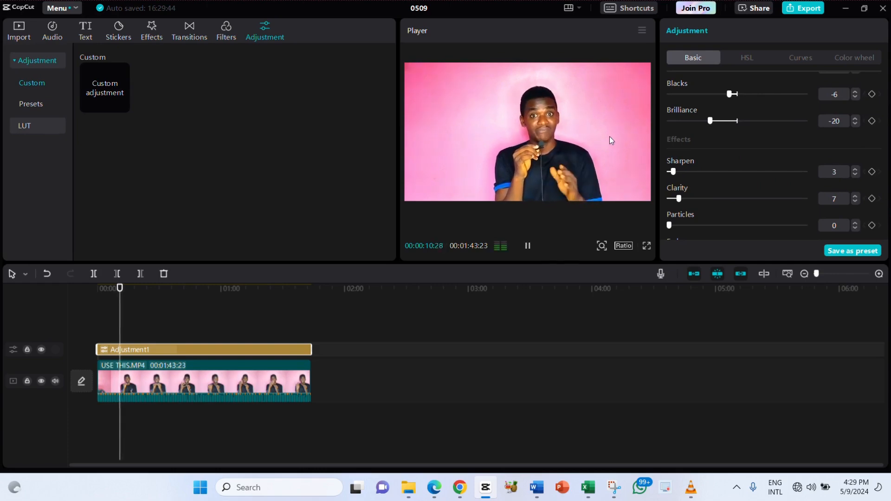
pyautogui.press('space')
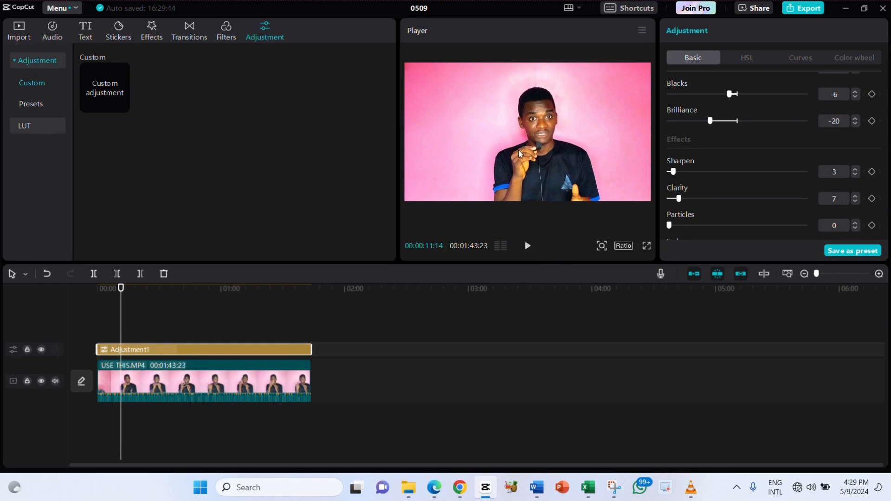
pyautogui.press('space')
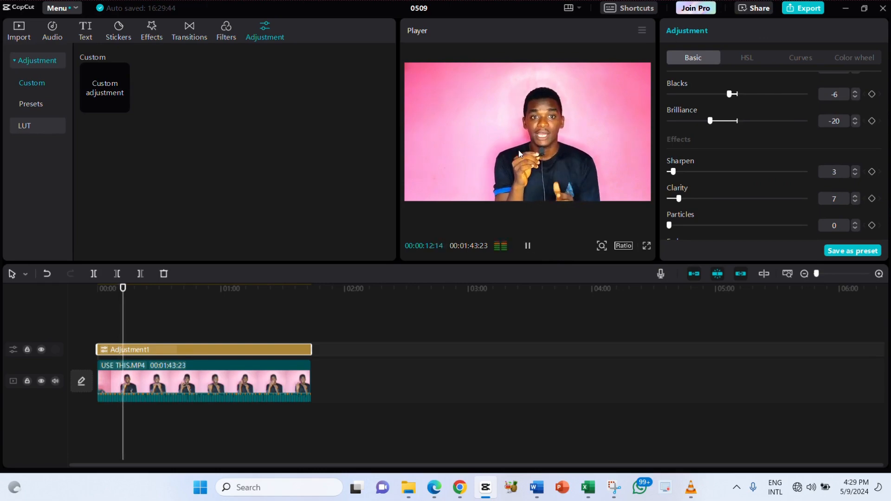
pyautogui.press('space')
# - Enable Reduce noise on the USE THIS.MP4 clip's audio and play a short stretch to hear it
pyautogui.click(282, 379)
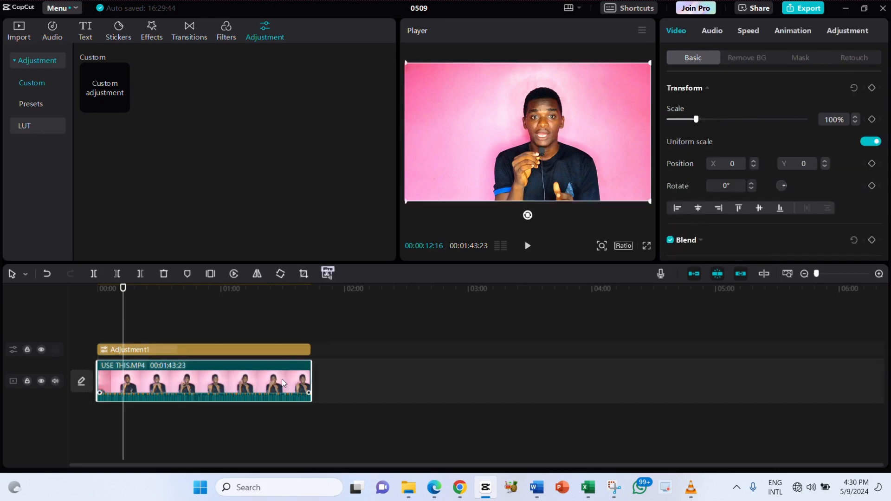
pyautogui.click(712, 32)
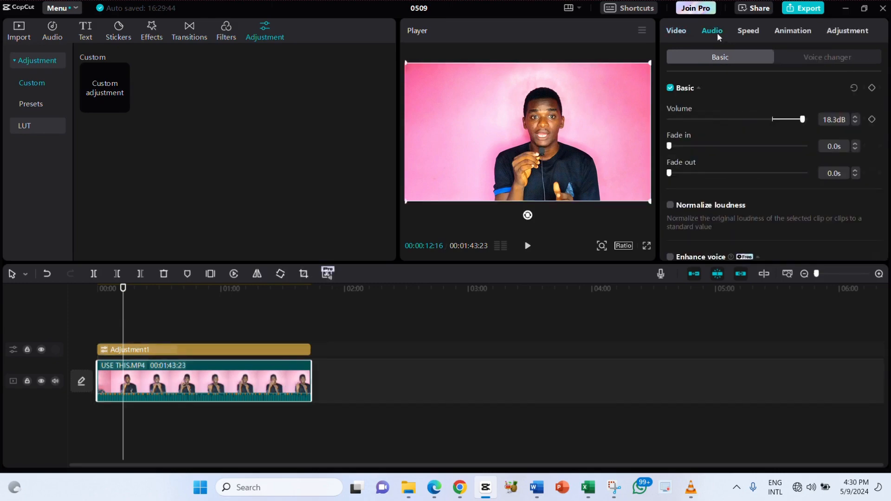
pyautogui.scroll(-5, 724, 145)
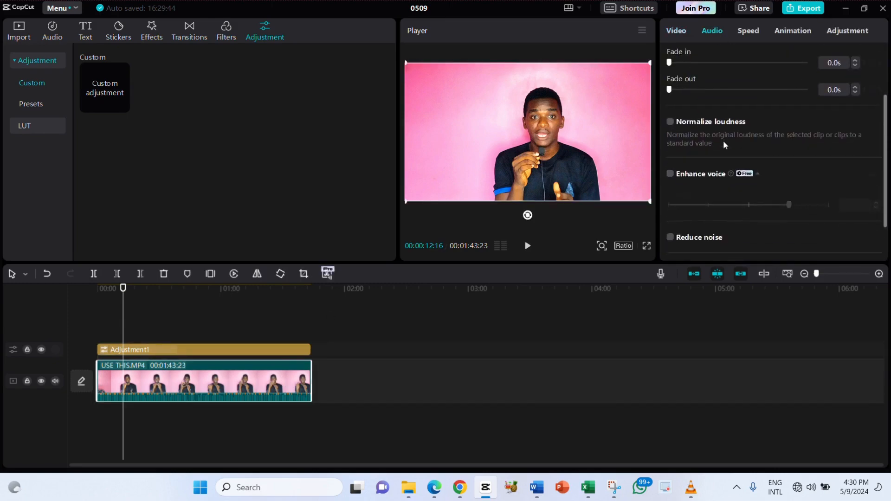
pyautogui.scroll(-1, 723, 140)
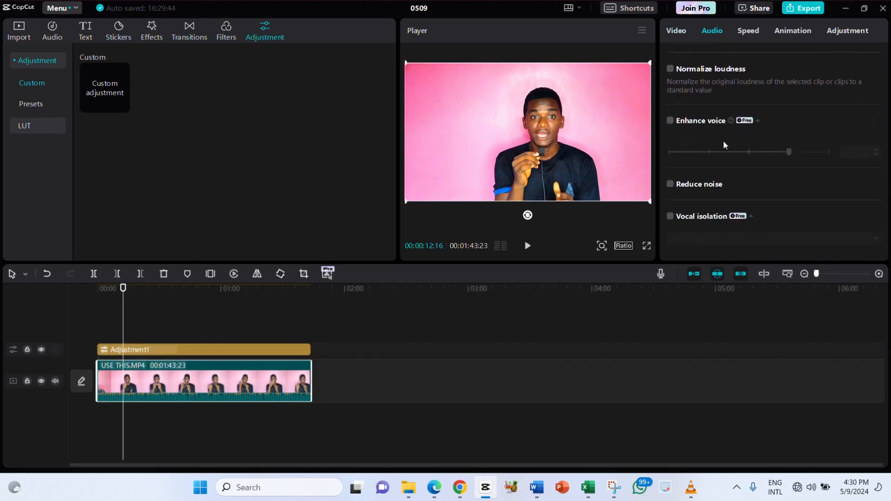
pyautogui.click(670, 185)
pyautogui.press('space')
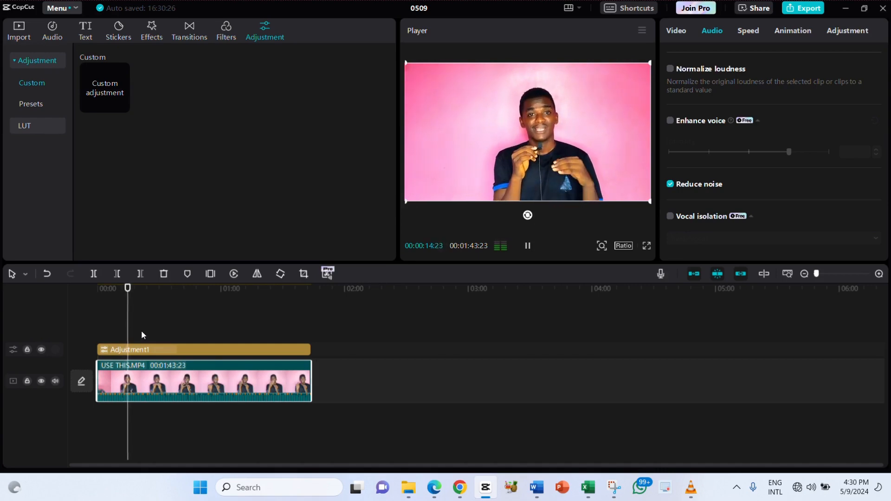
pyautogui.press('space')
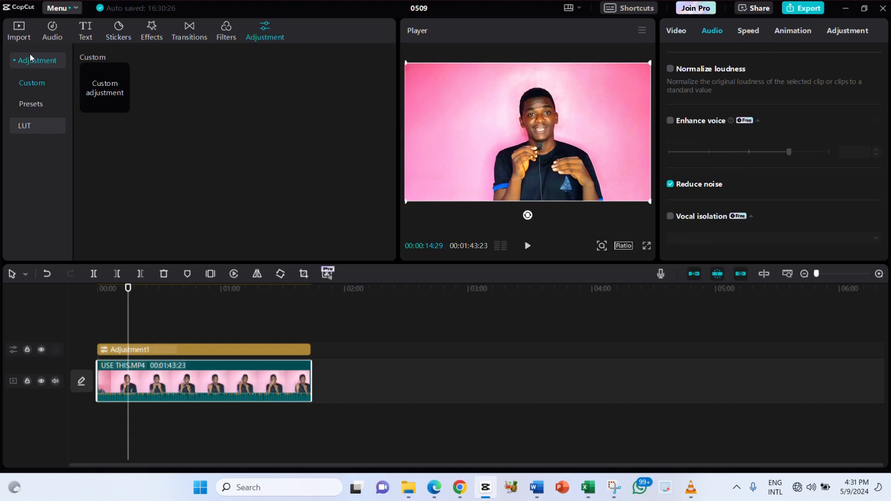
# - Preview the imported No.1 A Minor Waltz music and place it on an audio track below the main clip, starting at 00:00
pyautogui.click(27, 28)
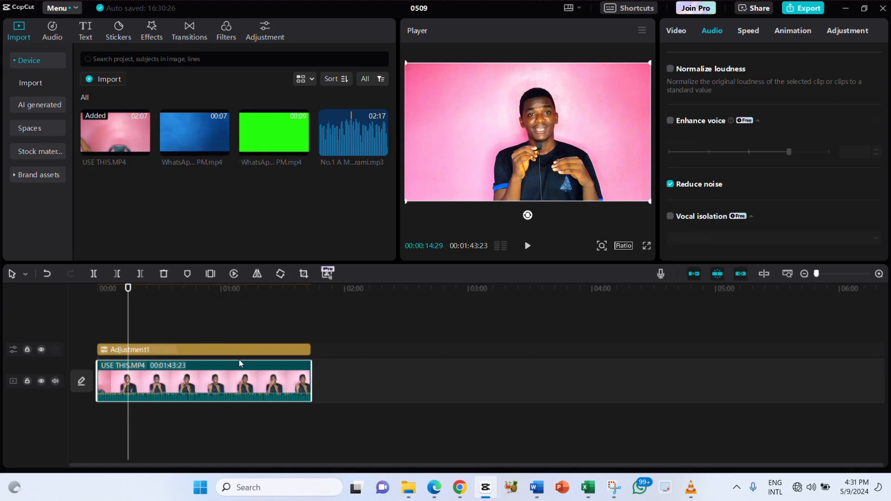
pyautogui.moveTo(349, 146)
pyautogui.click(353, 139)
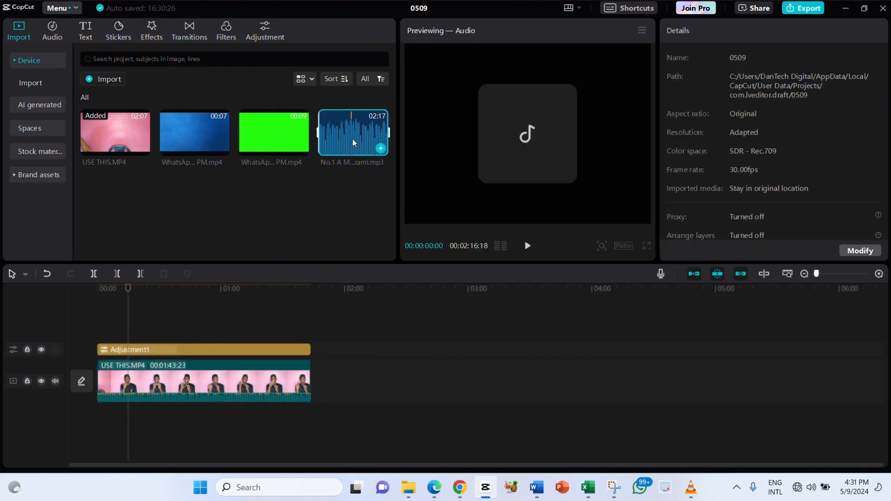
pyautogui.press('space')
pyautogui.press('space')
pyautogui.moveTo(361, 135); pyautogui.dragTo(327, 284)
pyautogui.moveTo(132, 387); pyautogui.dragTo(92, 420)
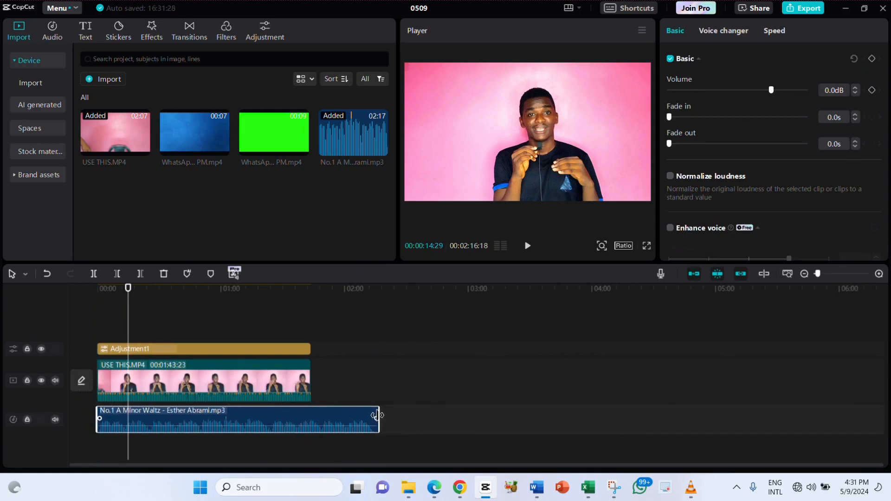
# - Trim the end of the waltz music to match the main clip's end and play the mix
pyautogui.moveTo(376, 415); pyautogui.dragTo(310, 412)
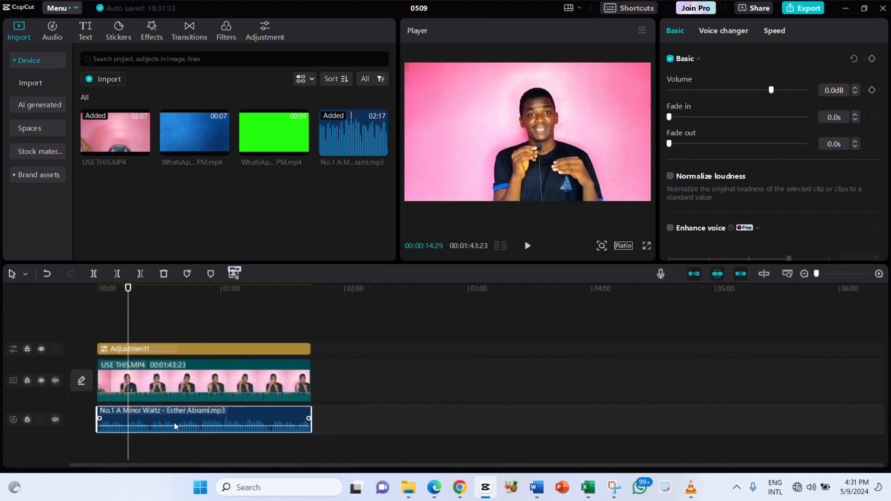
pyautogui.press('space')
pyautogui.press('space')
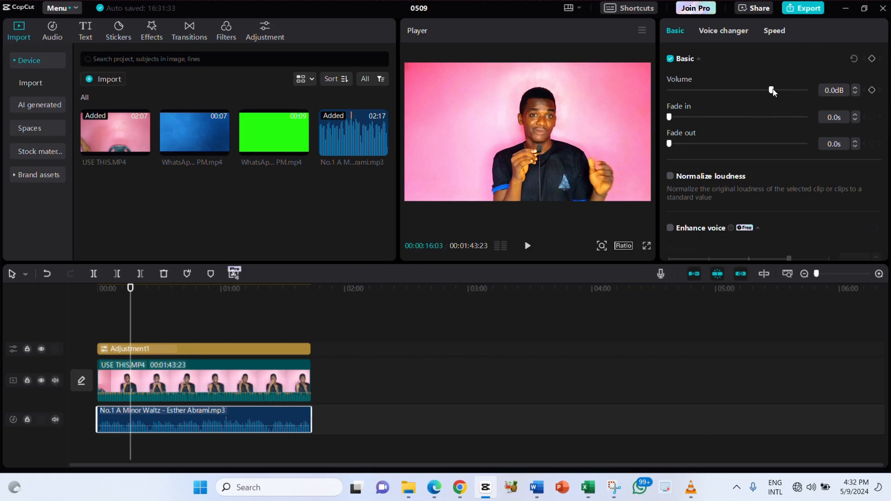
# - Lower the No.1 A Minor Waltz clip's volume to -18.9 dB and play a short stretch of the mix
pyautogui.moveTo(772, 93); pyautogui.dragTo(739, 95)
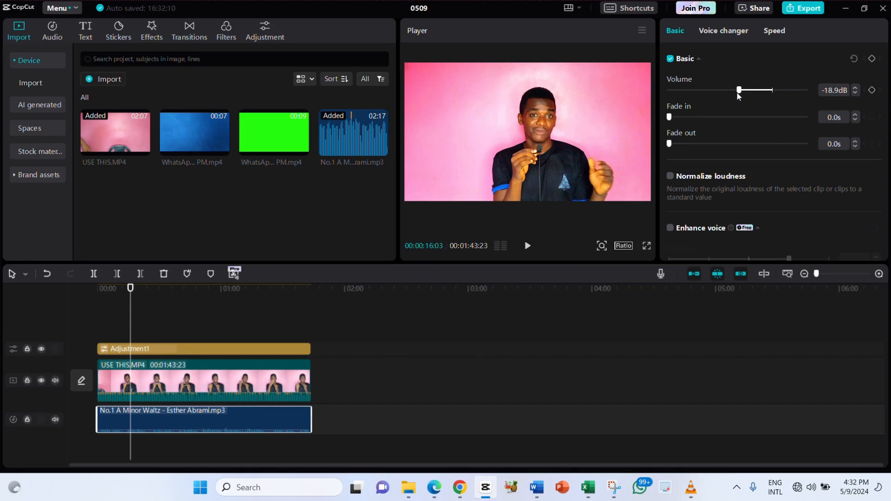
pyautogui.press('space')
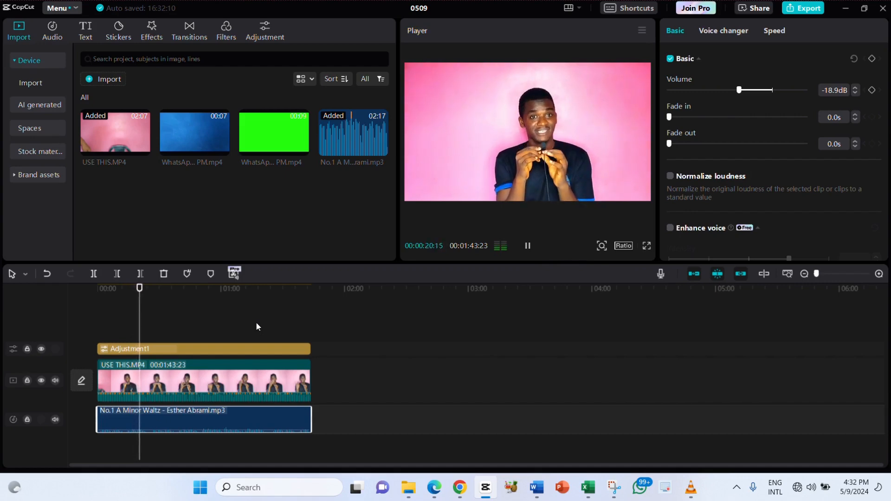
pyautogui.press('space')
pyautogui.press('XF86AudioLowerVolume')
pyautogui.press('XF86AudioLowerVolume')
pyautogui.press('XF86AudioLowerVolume')
pyautogui.press('XF86AudioLowerVolume')
pyautogui.press('XF86AudioLowerVolume')
# - Replay short stretches between about 00:07 and 00:20 and leave the playhead paused at 00:00:07:26
pyautogui.moveTo(196, 126)
pyautogui.click(134, 340)
pyautogui.press('space')
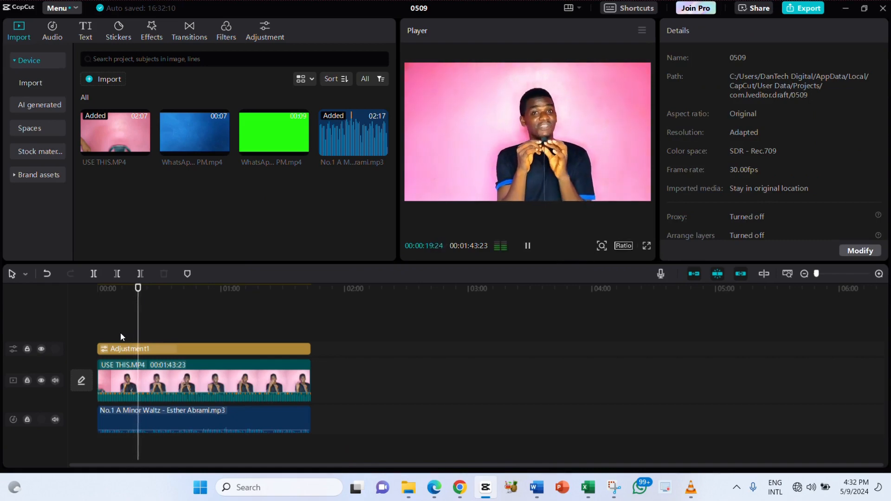
pyautogui.click(121, 338)
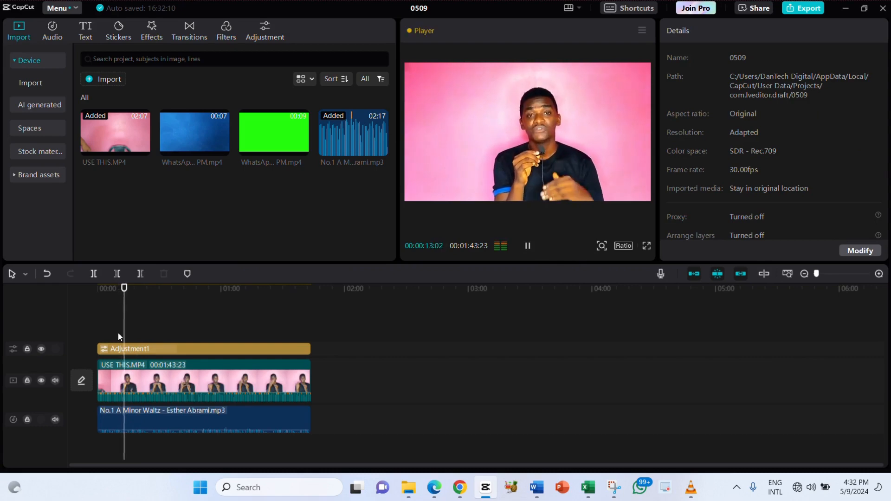
pyautogui.click(115, 338)
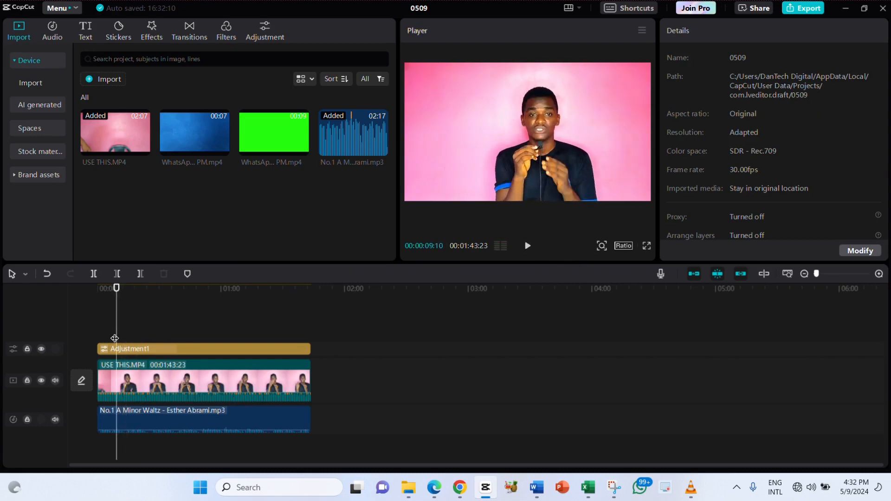
pyautogui.press('space')
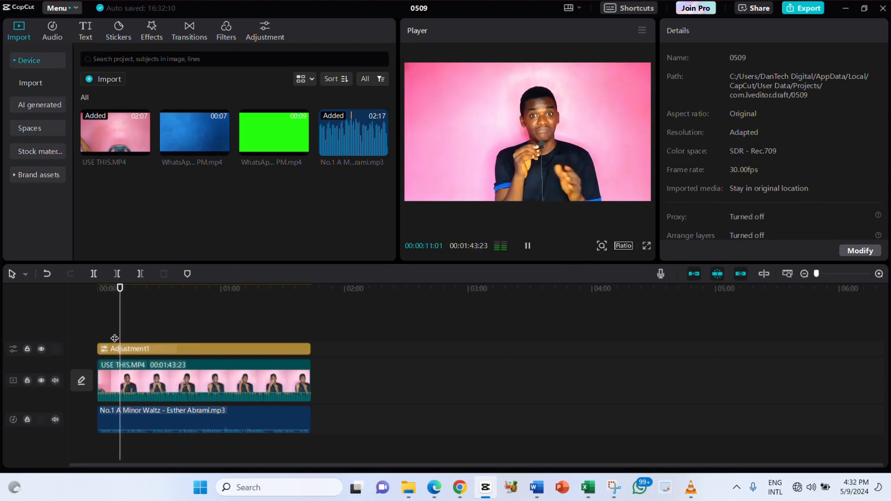
pyautogui.press('space')
pyautogui.click(112, 332)
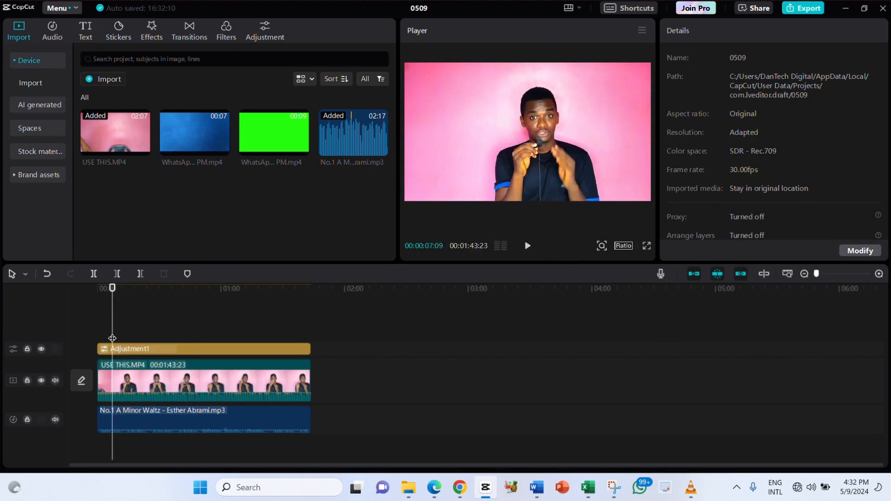
pyautogui.press('space')
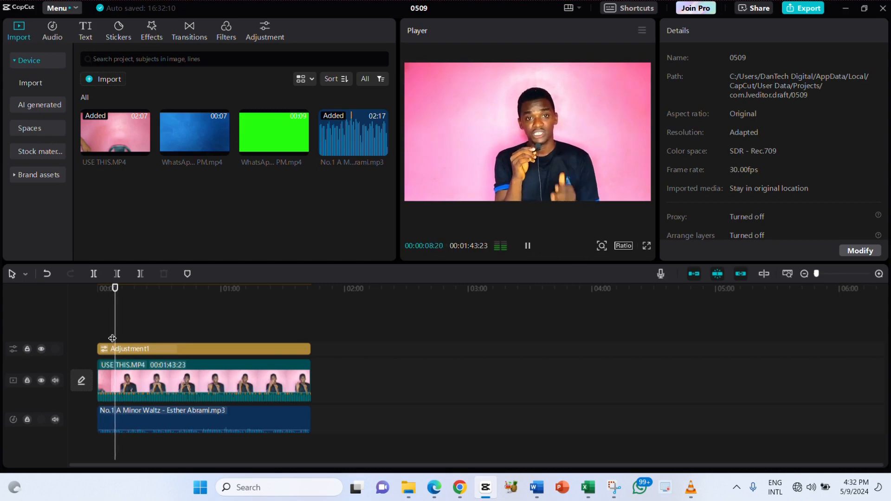
pyautogui.press('space')
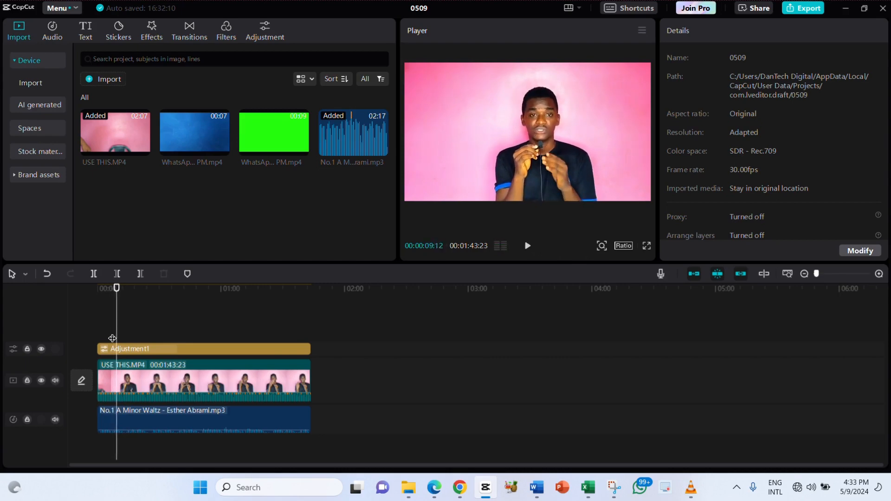
pyautogui.click(113, 338)
pyautogui.press('space')
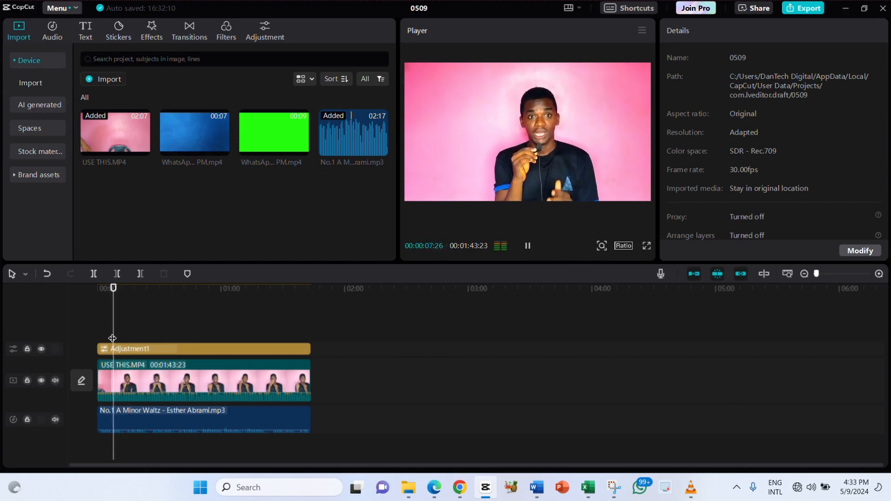
pyautogui.press('space')
# - Add the Default text from the Basic text styles at the playhead
pyautogui.click(85, 30)
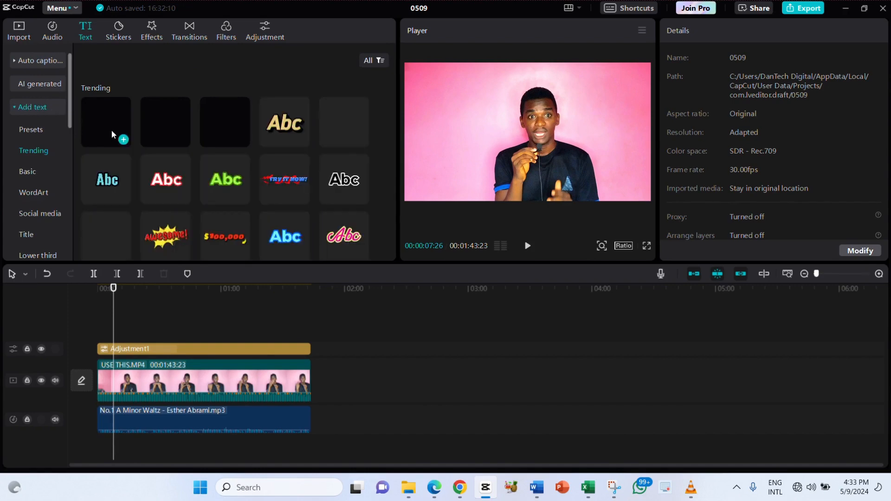
pyautogui.click(32, 171)
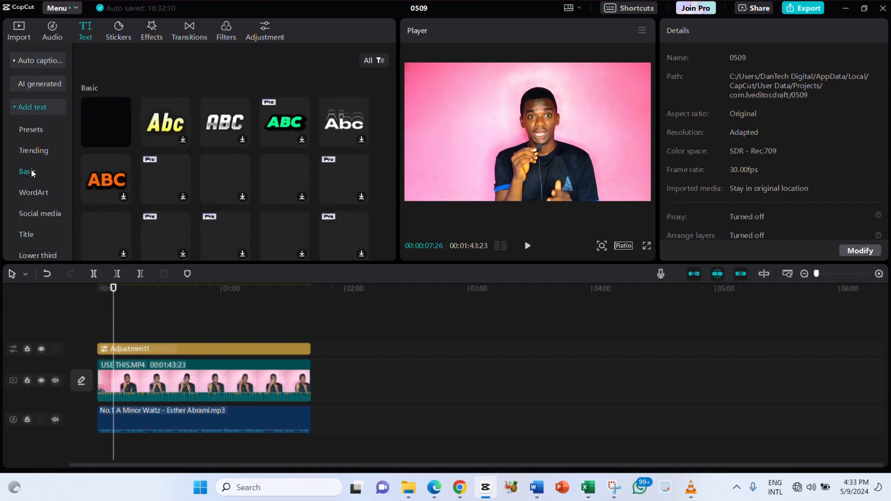
pyautogui.click(124, 139)
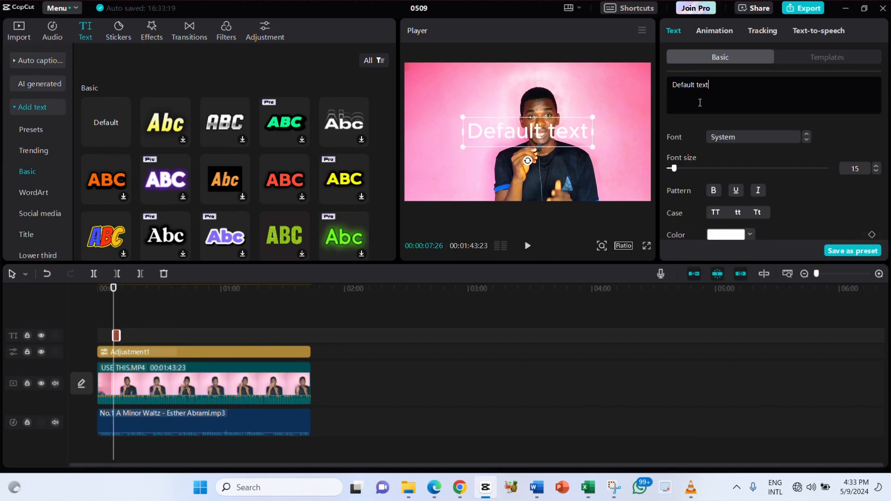
# - Replace the placeholder wording of the new text clip with "How to change your video background"
pyautogui.press('BackSpace')
pyautogui.press('BackSpace')
pyautogui.press('BackSpace')
pyautogui.press('BackSpace')
pyautogui.press('BackSpace')
pyautogui.press('BackSpace')
pyautogui.press('BackSpace')
pyautogui.press('BackSpace')
pyautogui.press('BackSpace')
pyautogui.press('BackSpace')
pyautogui.press('BackSpace')
pyautogui.press('BackSpace')
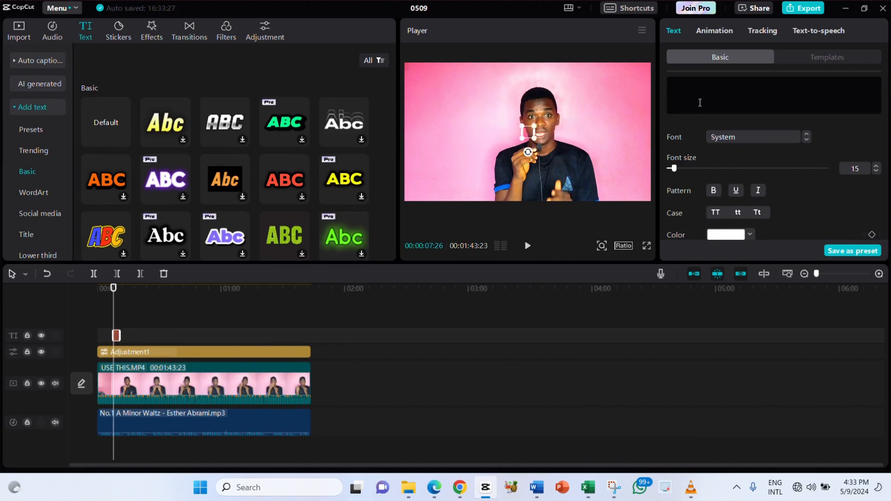
pyautogui.write('Ho')
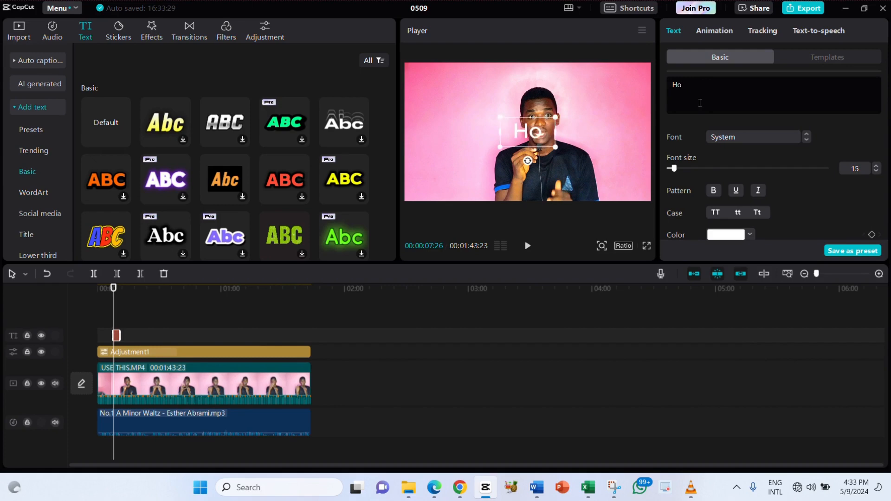
pyautogui.write('w to')
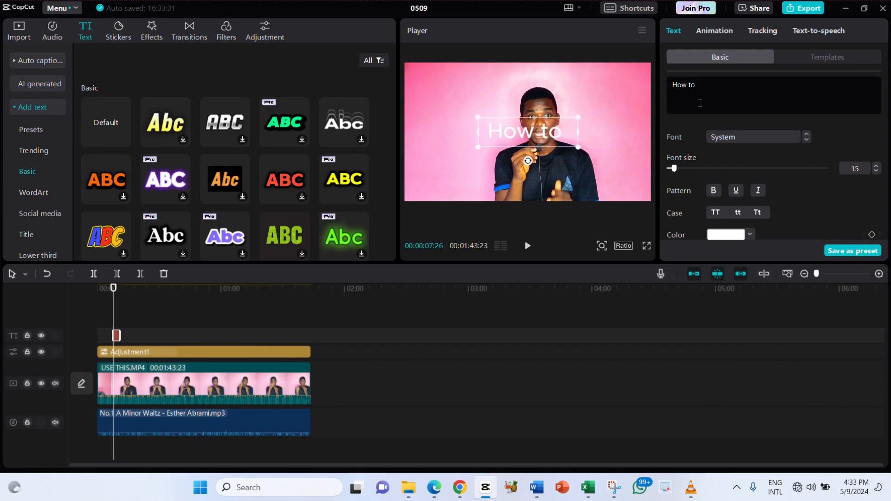
pyautogui.write(' chnage y')
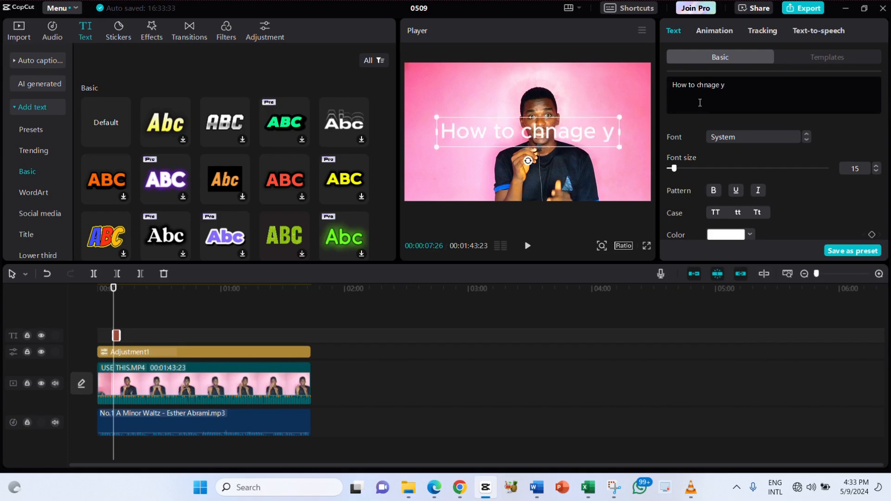
pyautogui.write('ou r')
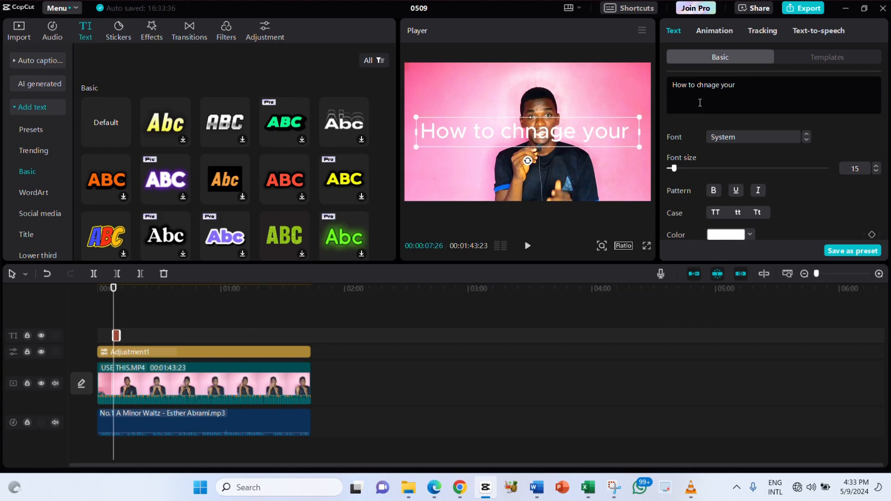
pyautogui.write(' video b')
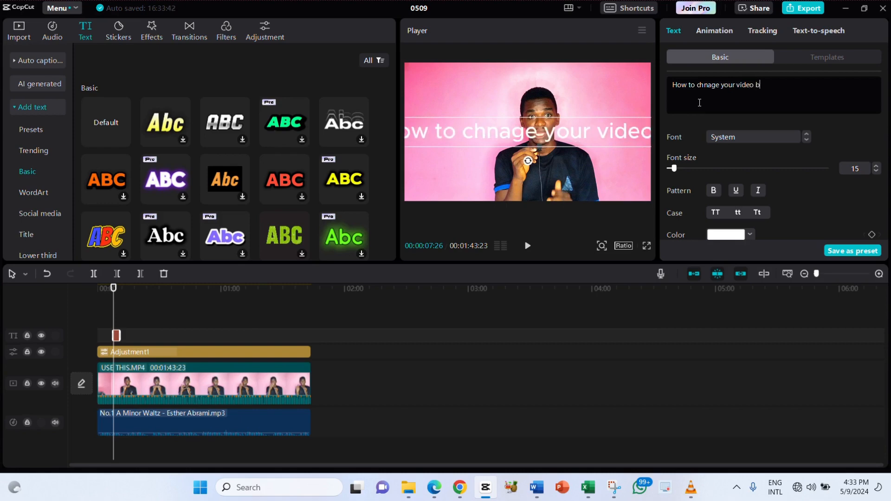
pyautogui.write('ackgro')
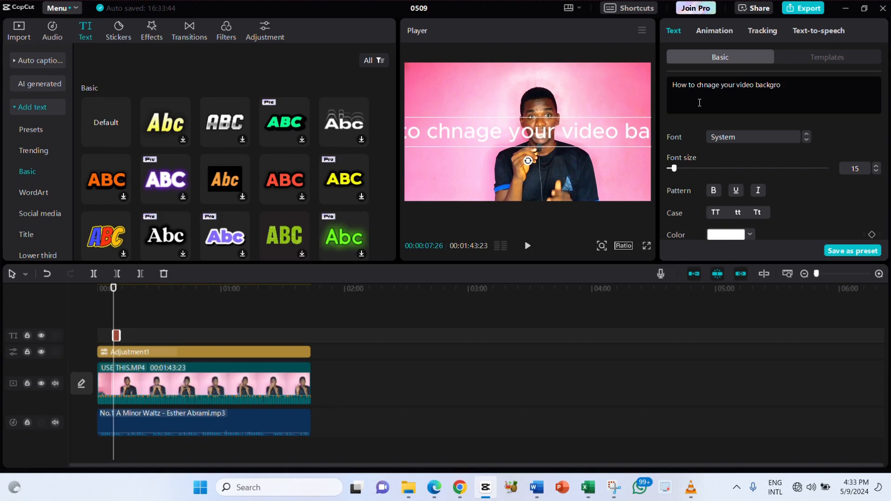
pyautogui.write('und')
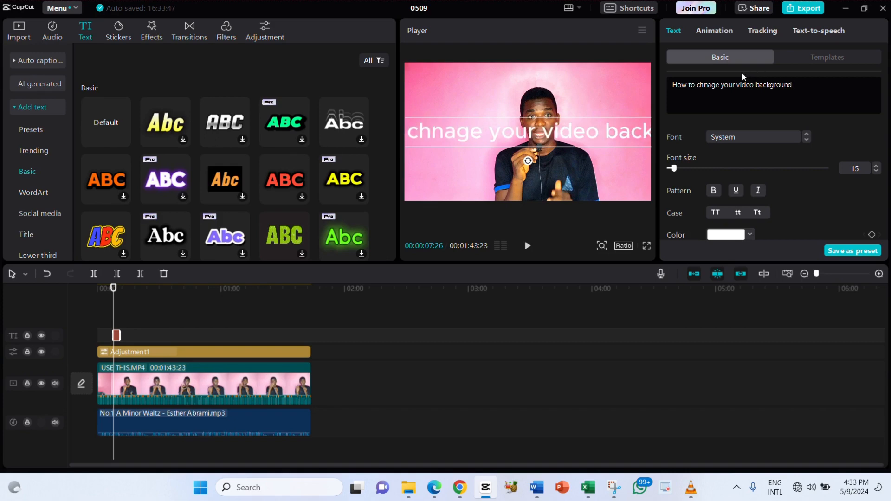
pyautogui.click(716, 84)
pyautogui.press('BackSpace')
pyautogui.press('BackSpace')
pyautogui.press('BackSpace')
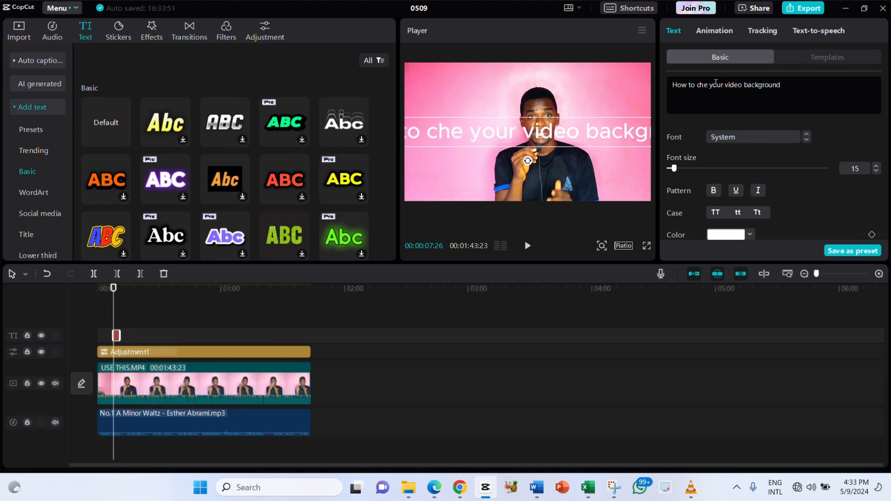
pyautogui.write('anf')
pyautogui.press('BackSpace')
pyautogui.write('d')
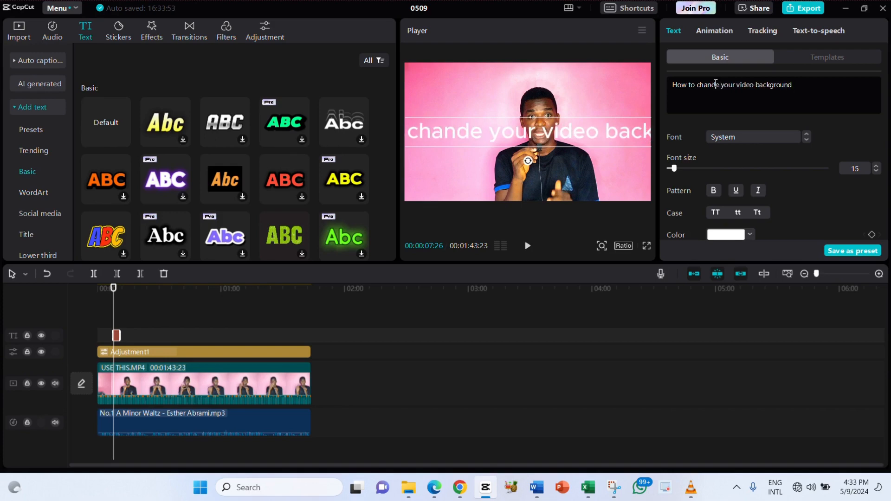
pyautogui.press('BackSpace')
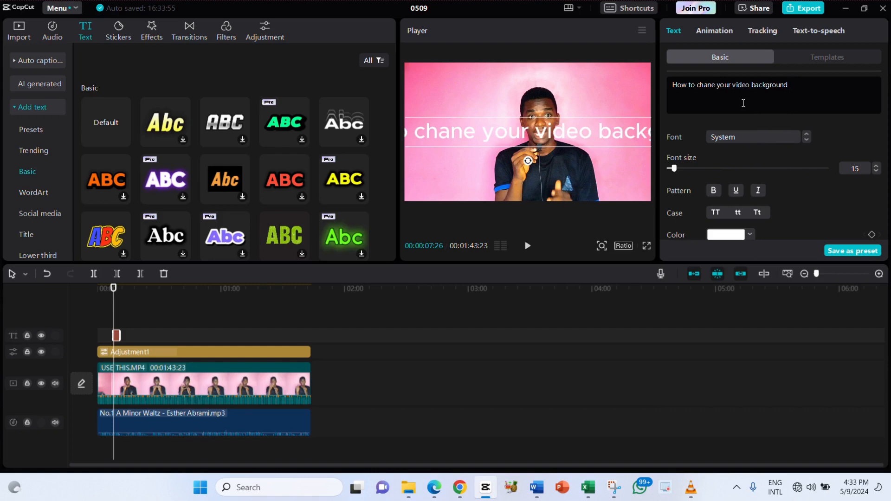
pyautogui.write('g')
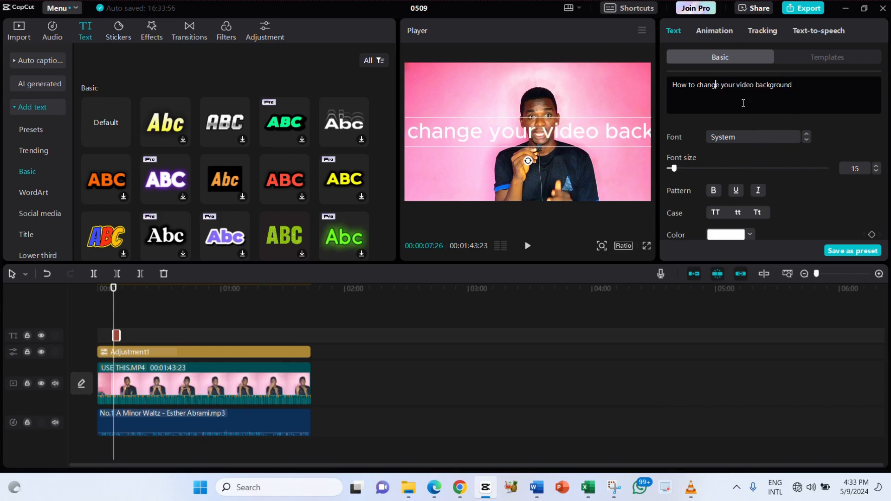
# - Set the title's font size to 8 and place it as two centred lines low in the frame, at about Y -577
pyautogui.click(675, 170)
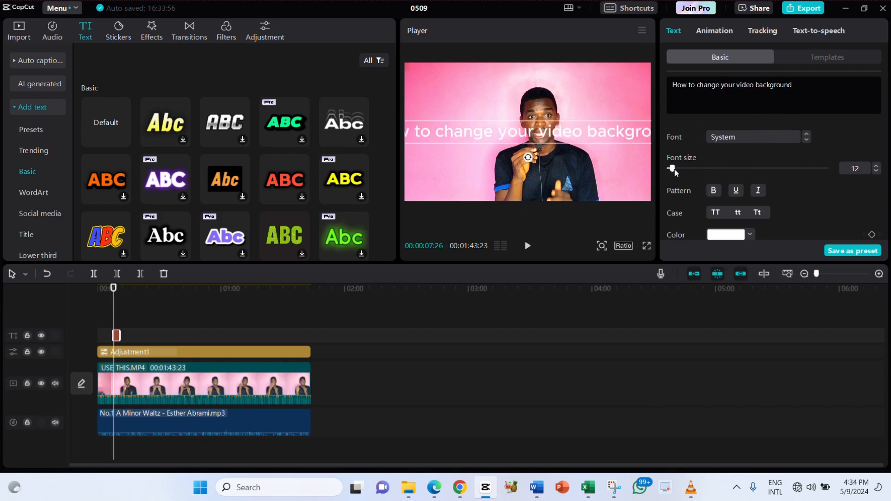
pyautogui.moveTo(675, 171); pyautogui.dragTo(670, 170)
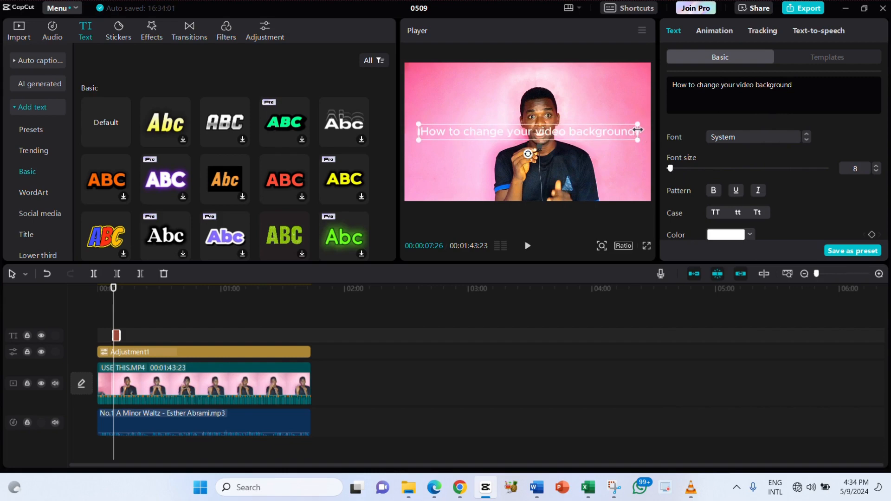
pyautogui.moveTo(637, 132); pyautogui.dragTo(578, 179)
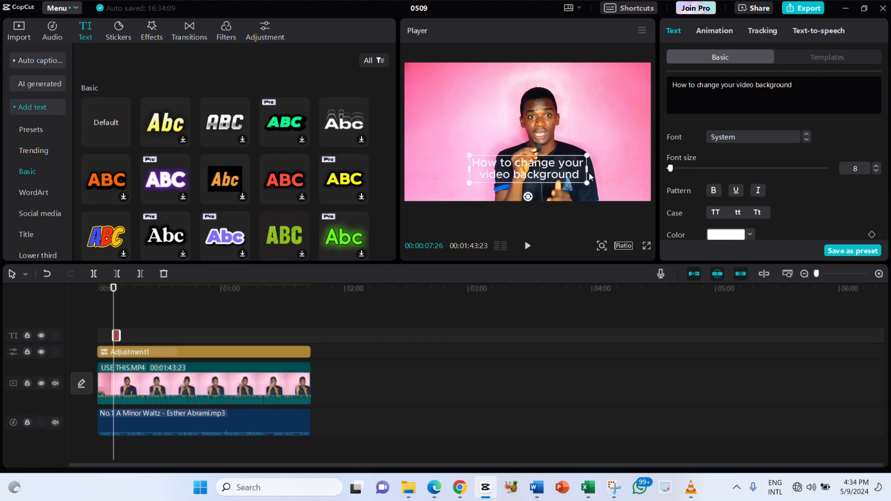
# - Set the title's font to Sora-Bold and enlarge it to about 131% scale
pyautogui.click(741, 137)
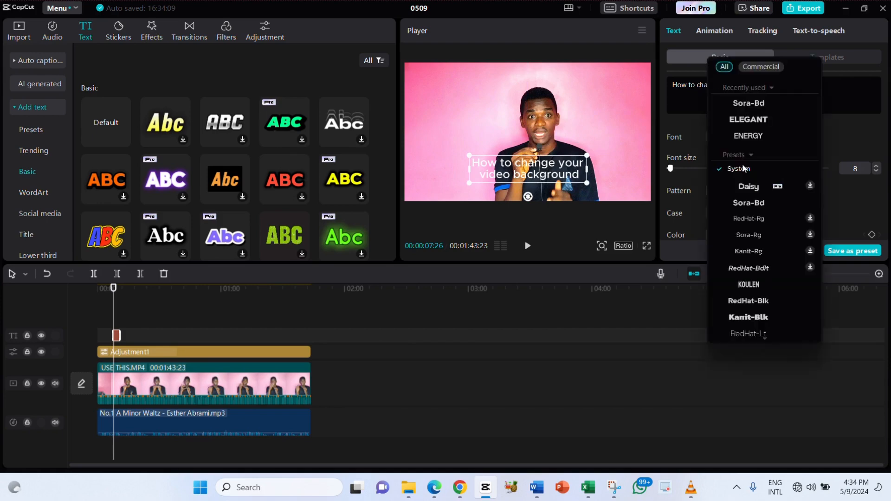
pyautogui.click(758, 203)
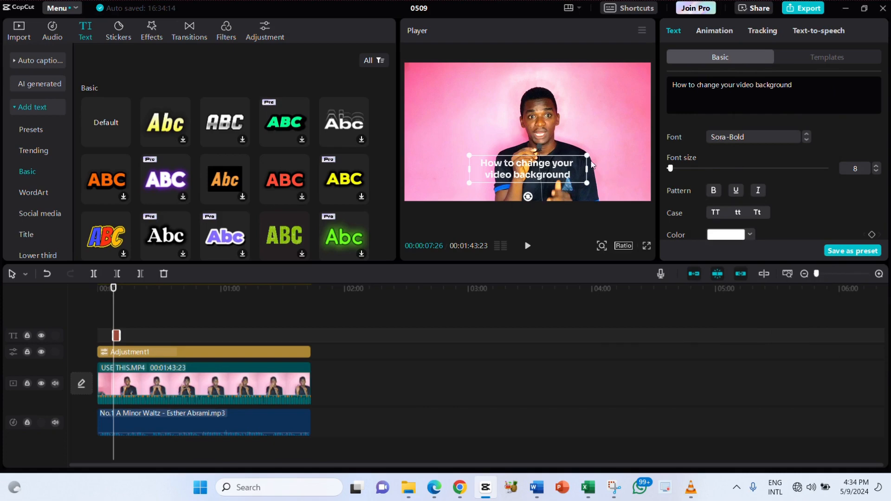
pyautogui.moveTo(587, 156); pyautogui.dragTo(627, 155)
pyautogui.scroll(-4, 717, 200)
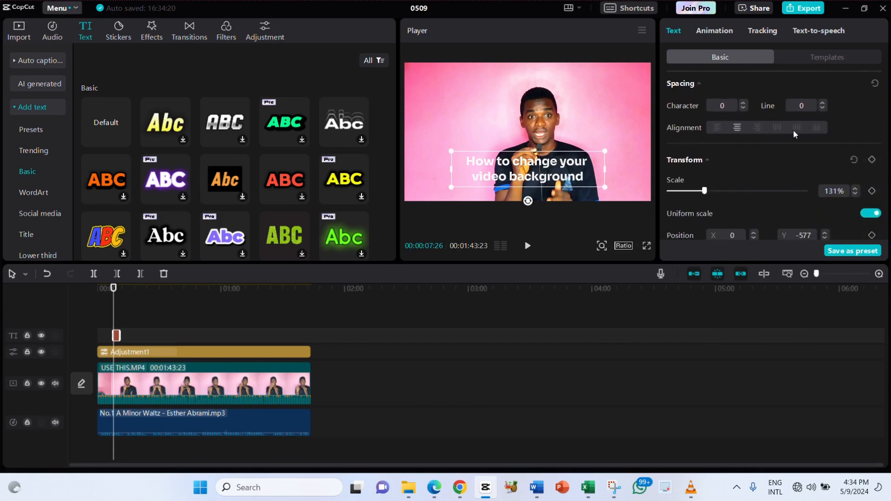
# - Browse the Trending text templates available for the title
pyautogui.click(806, 58)
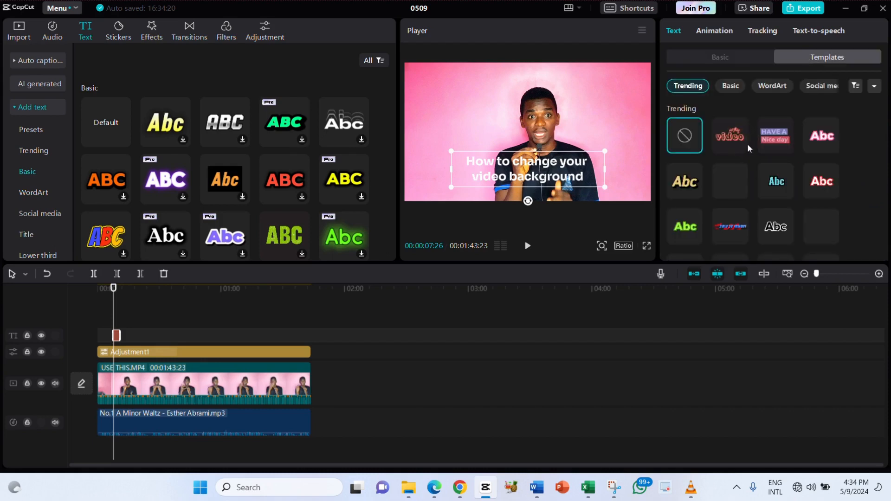
pyautogui.scroll(-5, 702, 193)
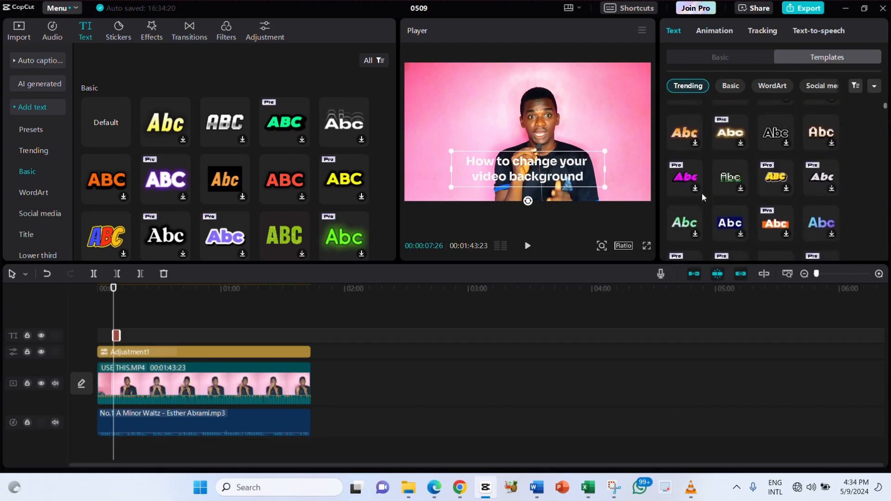
pyautogui.scroll(-3, 701, 193)
pyautogui.scroll(-3, 701, 193)
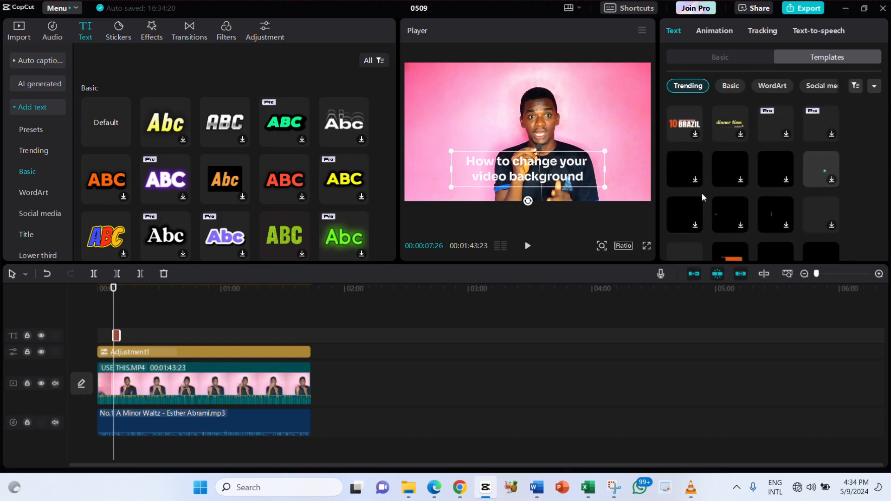
pyautogui.scroll(6, 702, 193)
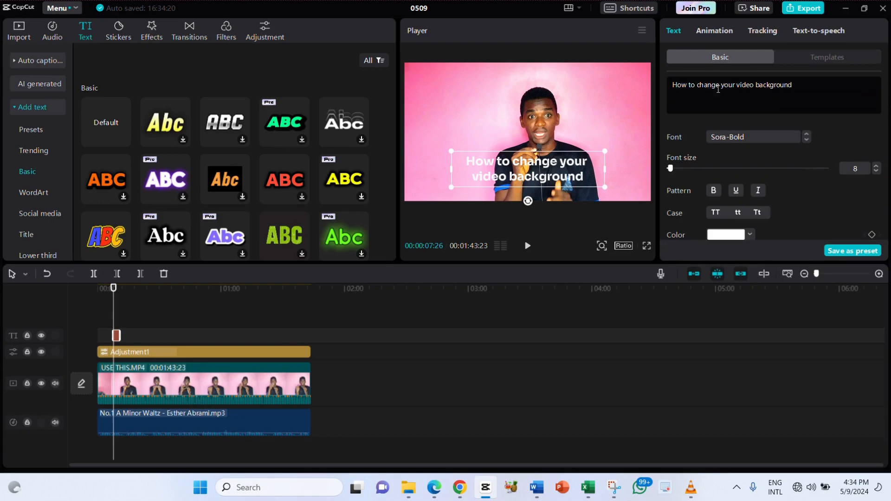
# - Add a black stroke to the title text and set its thickness to 35
pyautogui.scroll(-2, 737, 218)
pyautogui.scroll(-5, 737, 219)
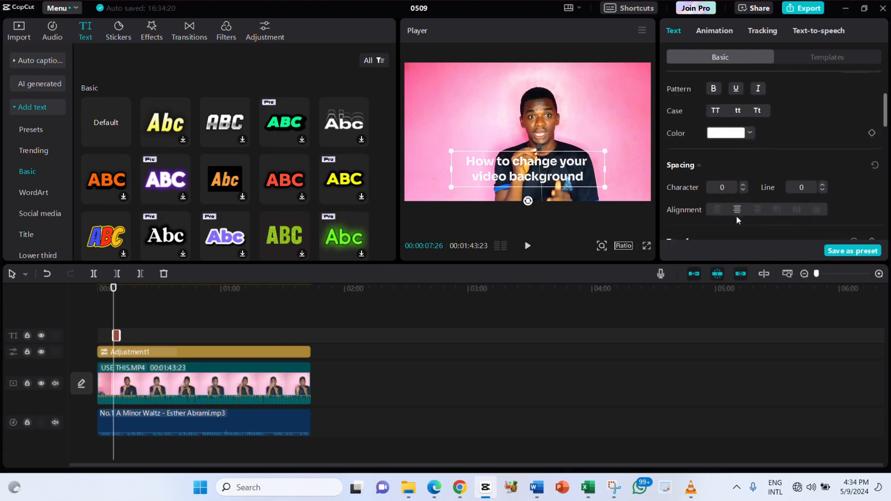
pyautogui.scroll(-3, 736, 215)
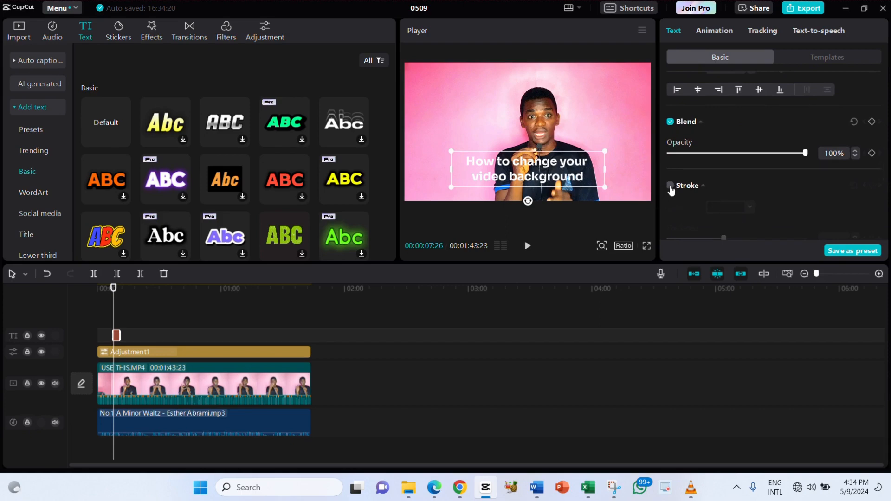
pyautogui.click(670, 186)
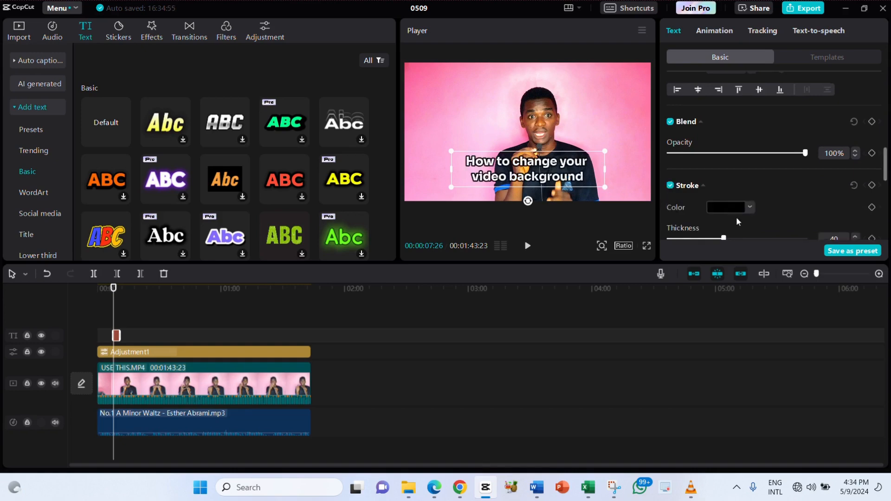
pyautogui.scroll(-1, 734, 194)
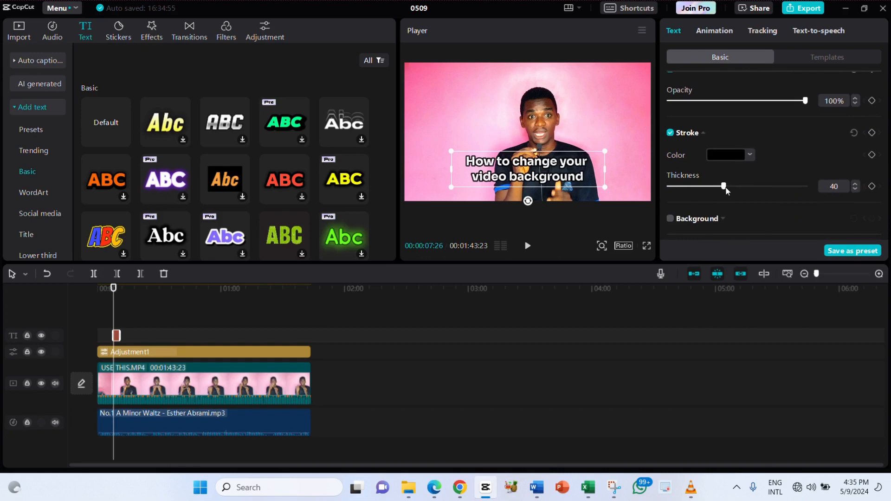
pyautogui.moveTo(723, 186)
pyautogui.mouseDown()
pyautogui.moveTo(869, 208)
pyautogui.moveTo(711, 191)
pyautogui.mouseUp()
# - Turn on the title's background box and colour it bright purple
pyautogui.scroll(-1, 719, 195)
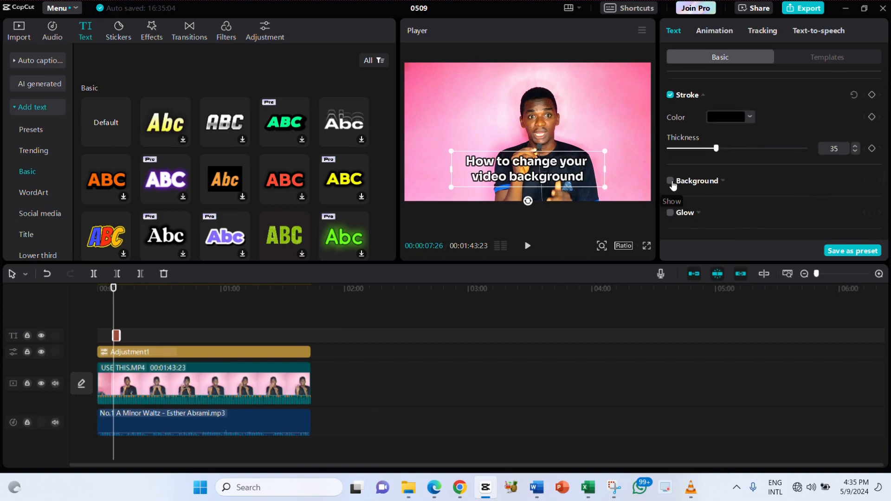
pyautogui.click(670, 182)
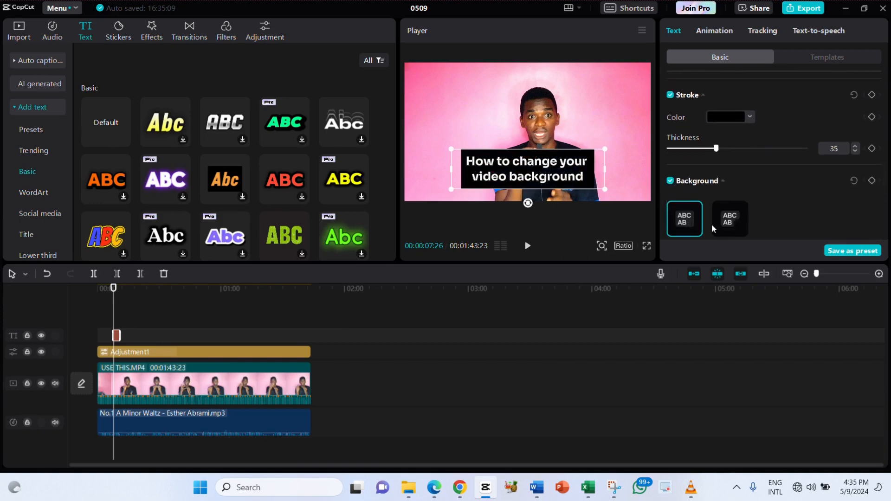
pyautogui.scroll(-2, 717, 224)
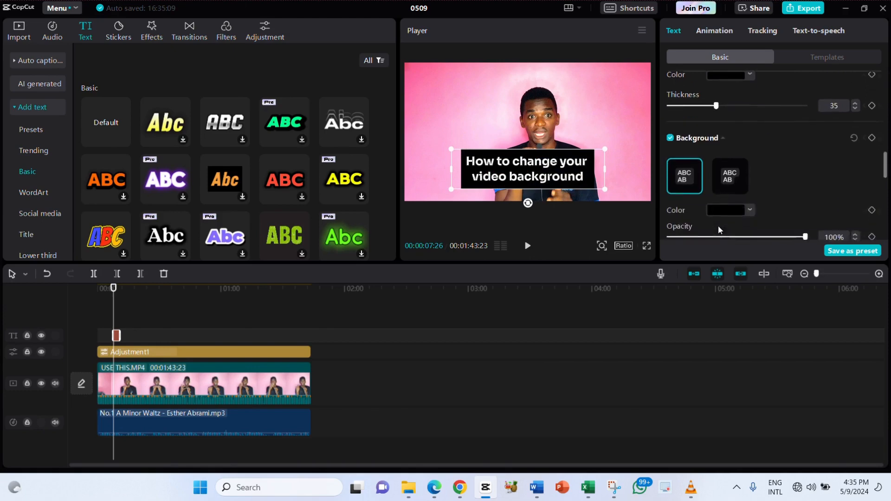
pyautogui.click(720, 182)
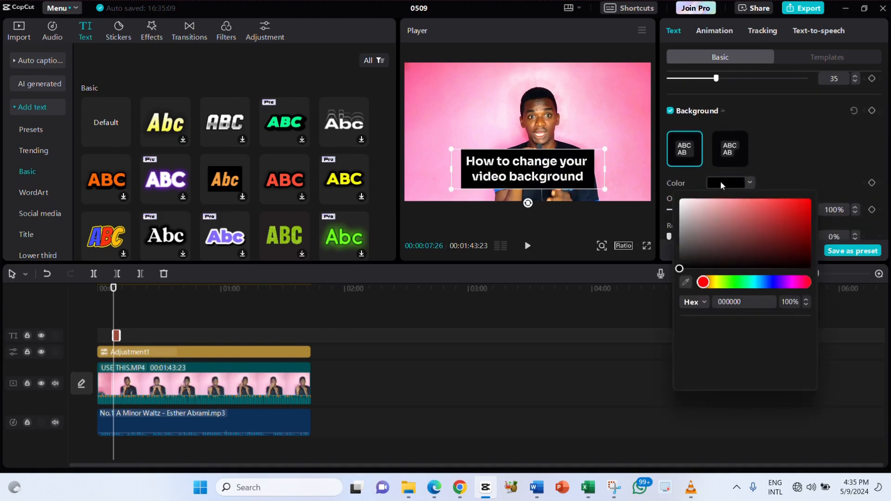
pyautogui.moveTo(712, 237); pyautogui.dragTo(816, 239)
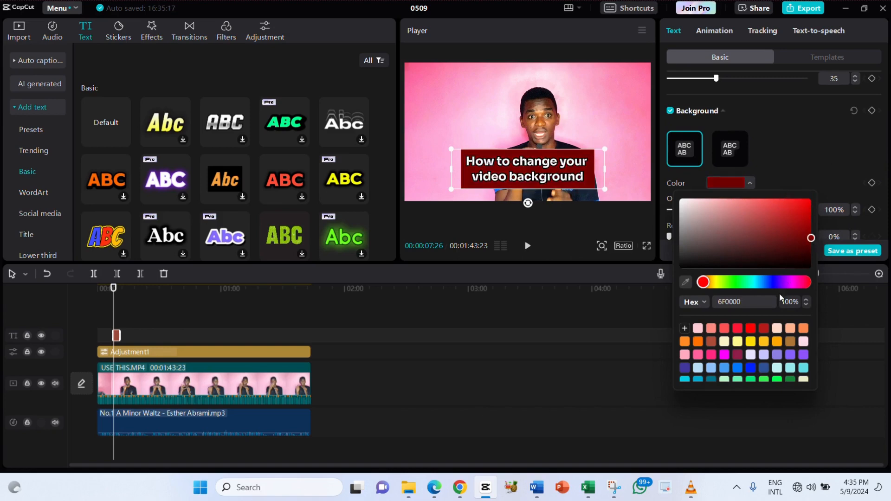
pyautogui.moveTo(780, 281); pyautogui.dragTo(786, 281)
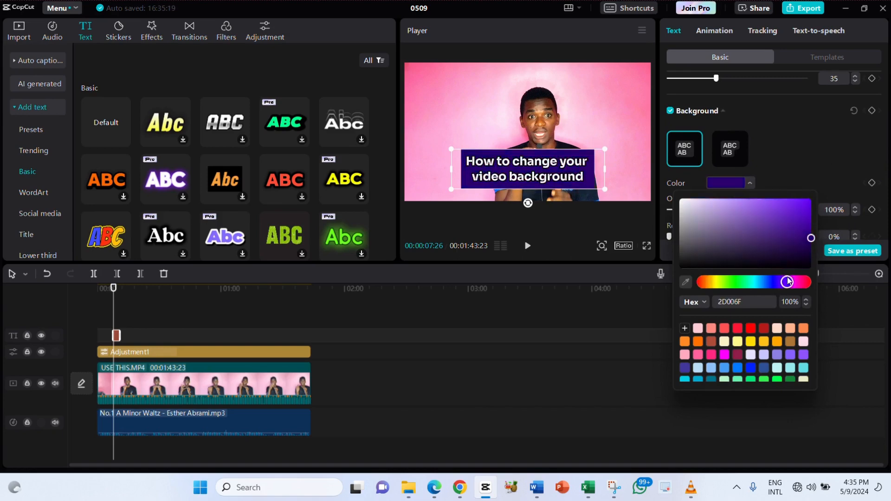
pyautogui.moveTo(807, 232); pyautogui.dragTo(789, 187)
pyautogui.click(777, 148)
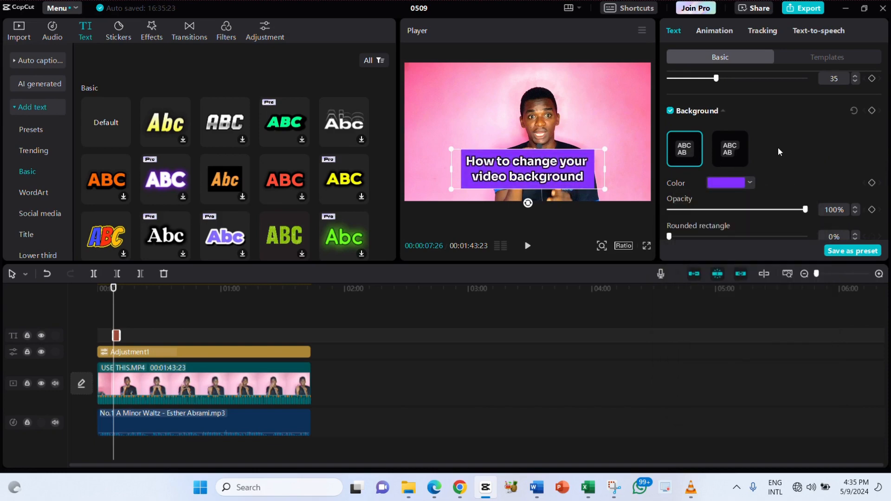
# - Round the corners of the title's purple background box to 30%
pyautogui.scroll(-1, 777, 147)
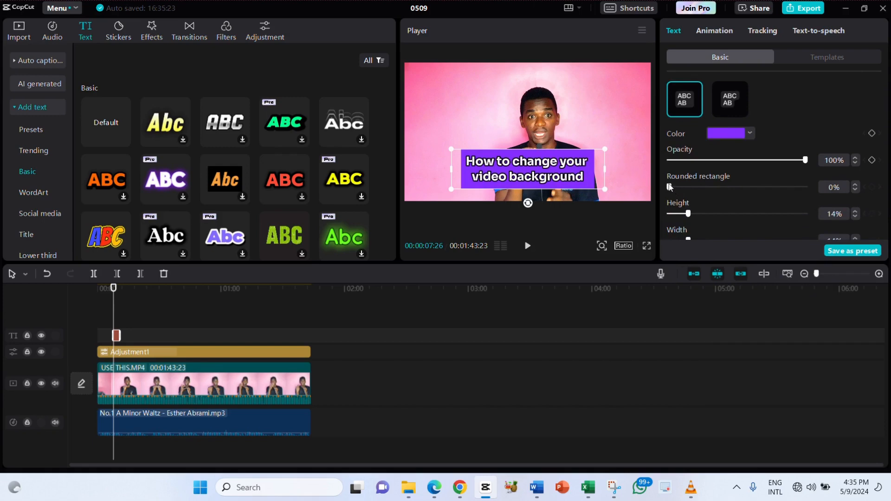
pyautogui.moveTo(669, 187); pyautogui.dragTo(710, 188)
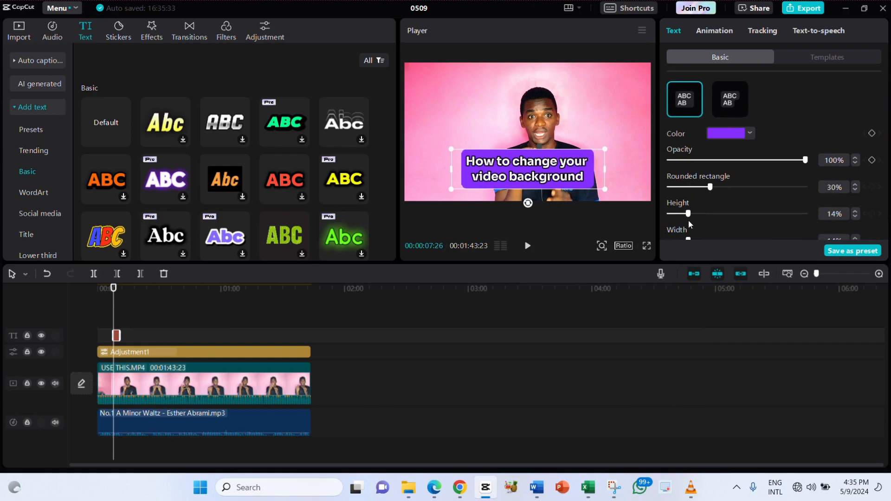
pyautogui.scroll(-5, 688, 219)
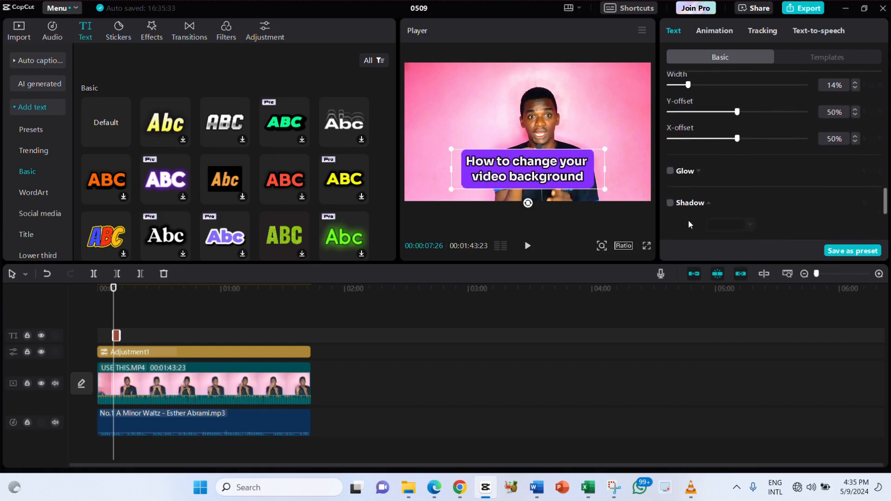
pyautogui.scroll(-5, 689, 221)
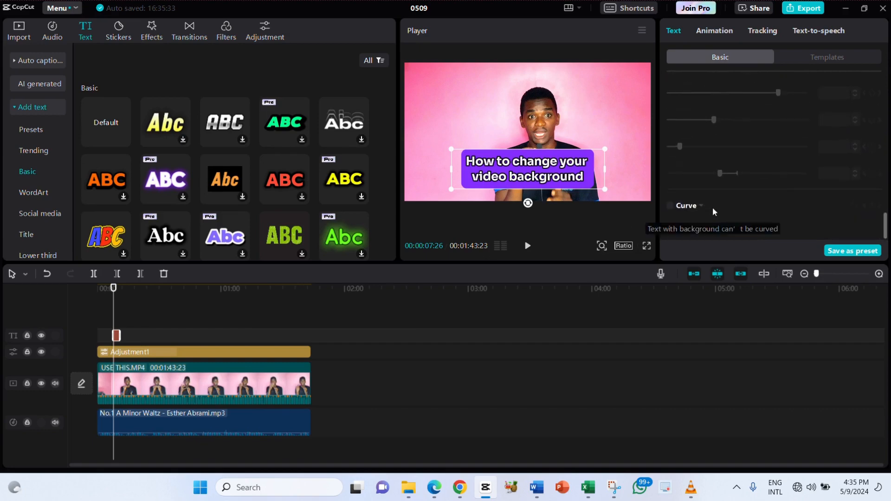
pyautogui.scroll(10, 712, 207)
pyautogui.scroll(3, 713, 211)
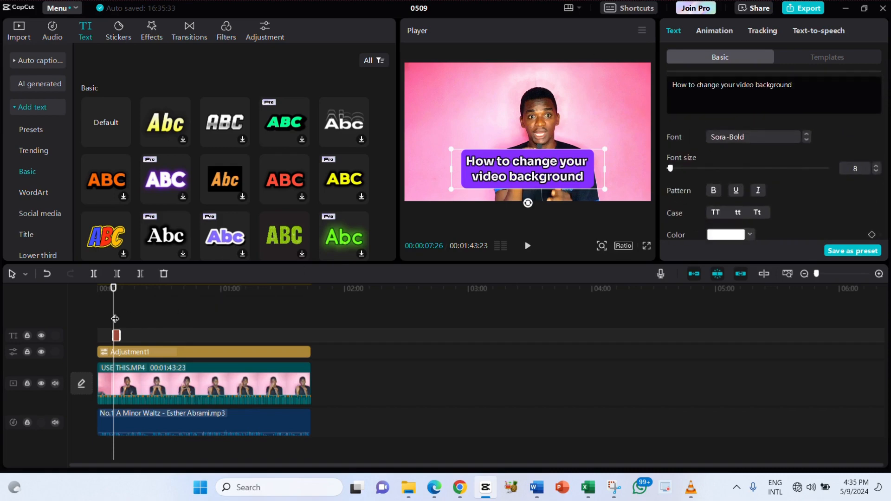
# - Play the video from just before the title clip to check its styling and timing
pyautogui.click(878, 274)
pyautogui.click(879, 274)
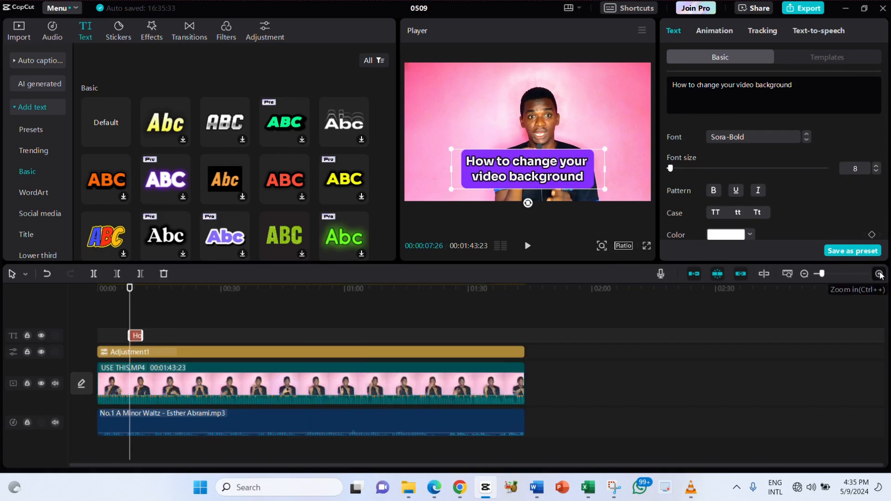
pyautogui.click(804, 273)
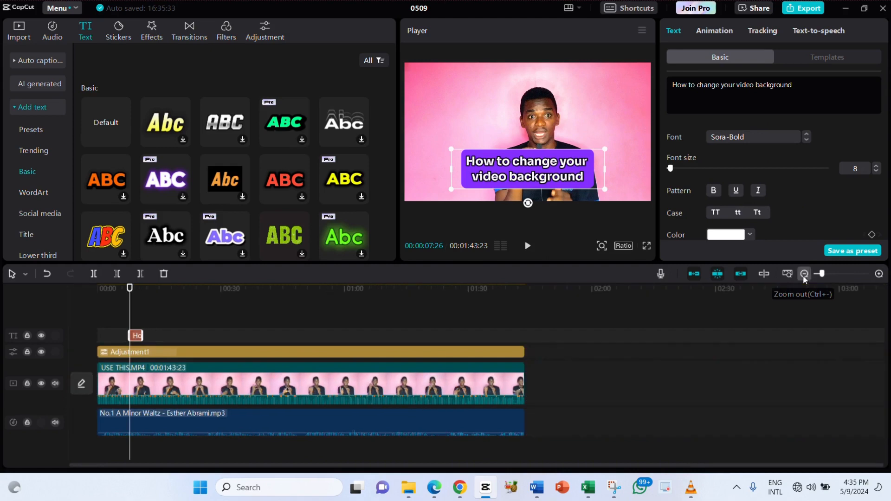
pyautogui.click(123, 323)
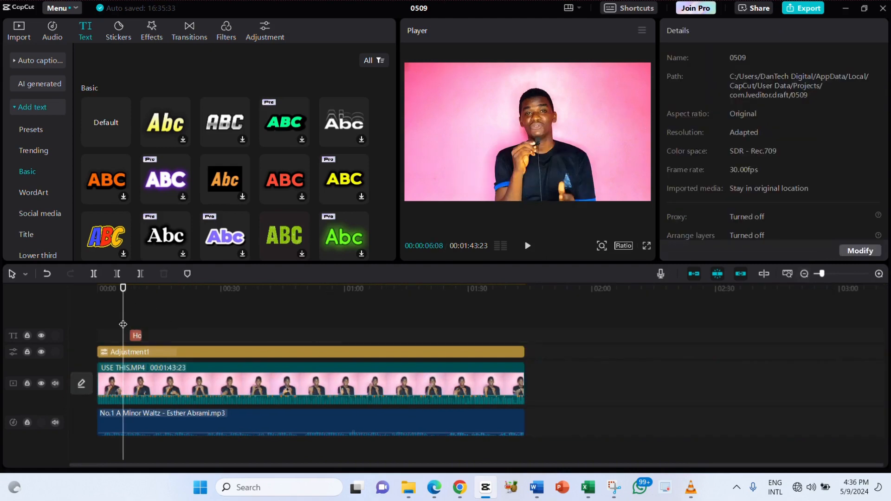
pyautogui.press('space')
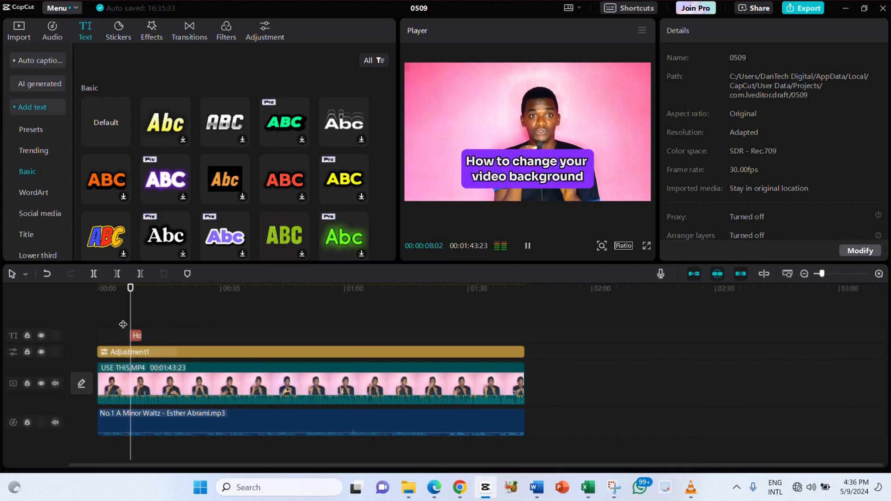
pyautogui.press('space')
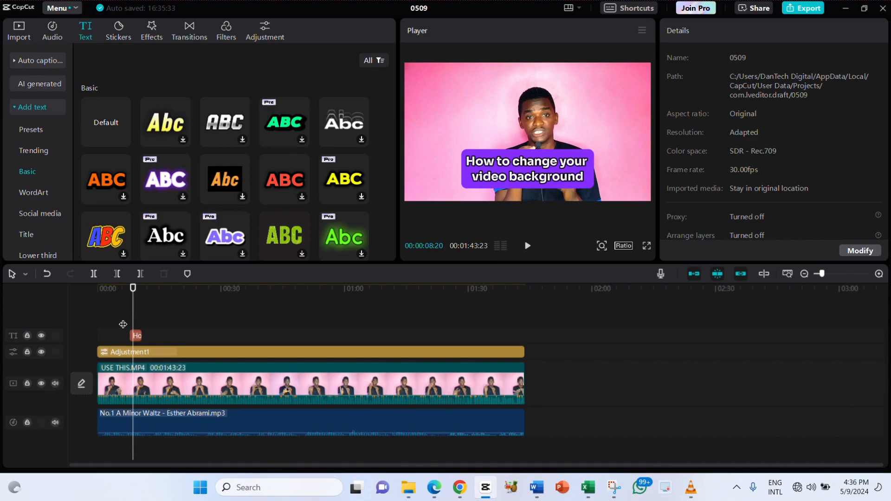
# - Extend the end of the title clip to about 13 seconds on the timeline and give it the Leap In entrance animation
pyautogui.click(135, 334)
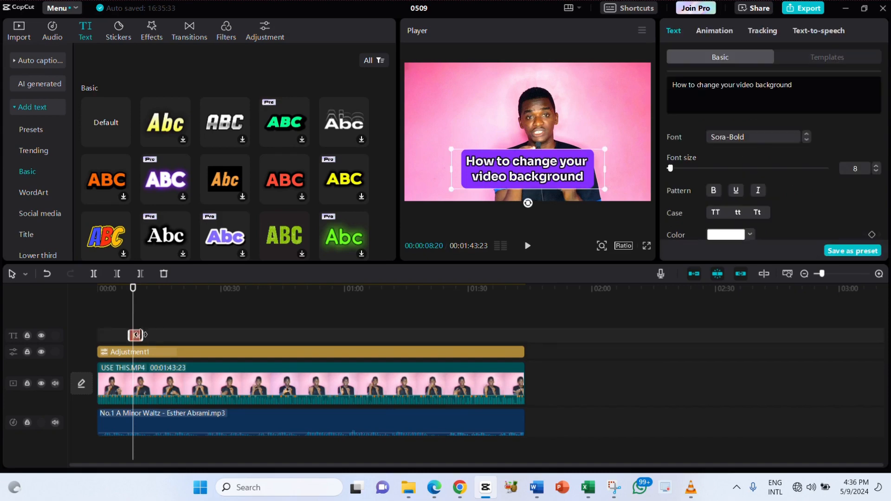
pyautogui.moveTo(141, 334); pyautogui.dragTo(149, 334)
pyautogui.click(700, 28)
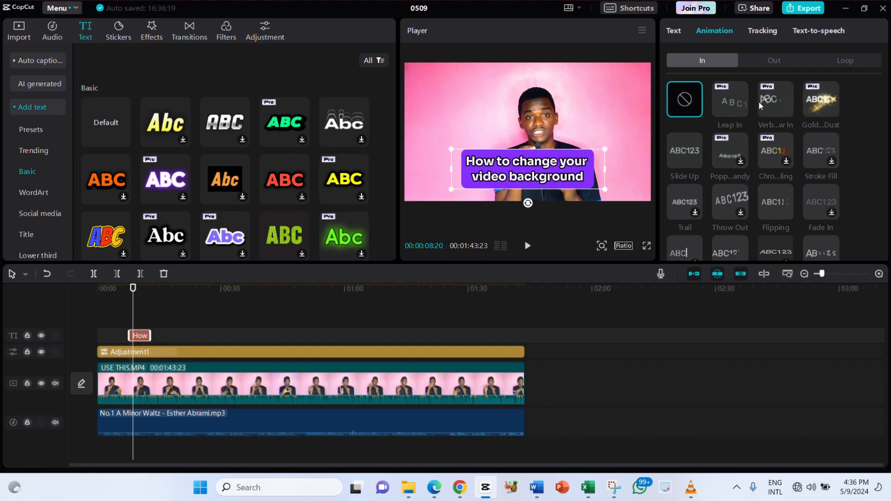
pyautogui.click(725, 98)
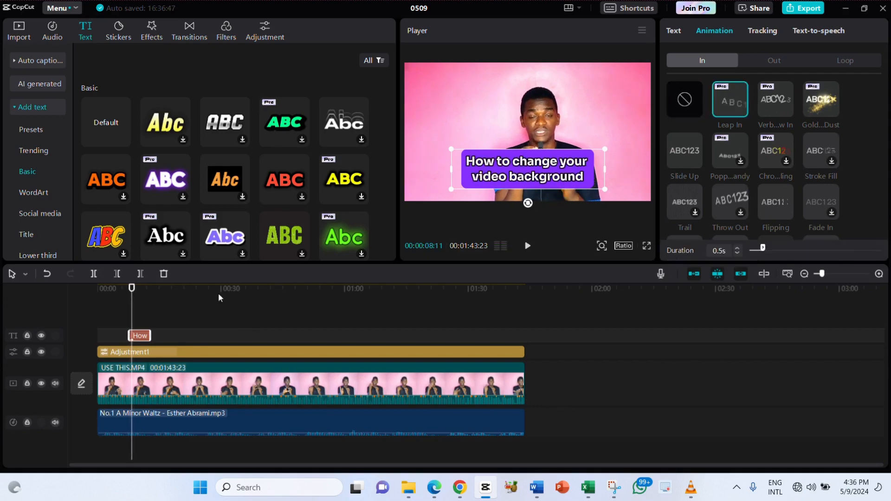
# - Play back the title's Leap In entrance from shortly before the clip starts
pyautogui.click(129, 325)
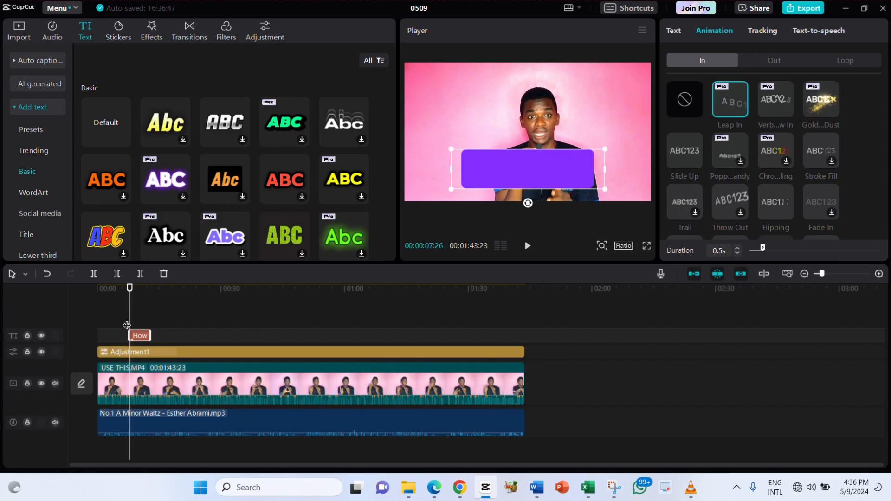
pyautogui.click(124, 319)
pyautogui.press('space')
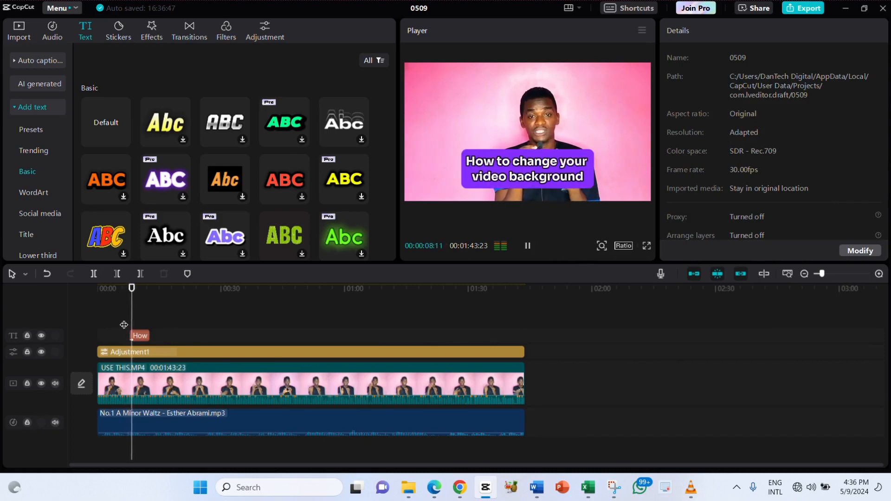
pyautogui.press('space')
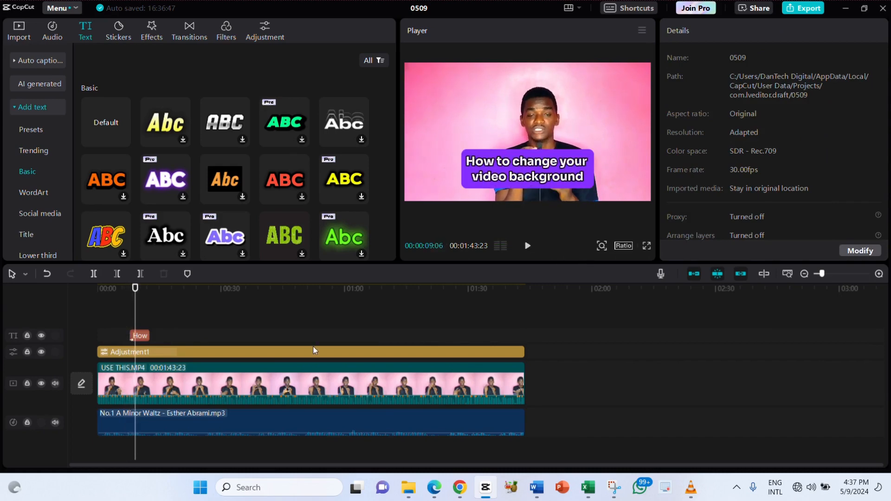
# - Give the title clip the Slide Down exit animation with a 0.5 s duration
pyautogui.click(142, 339)
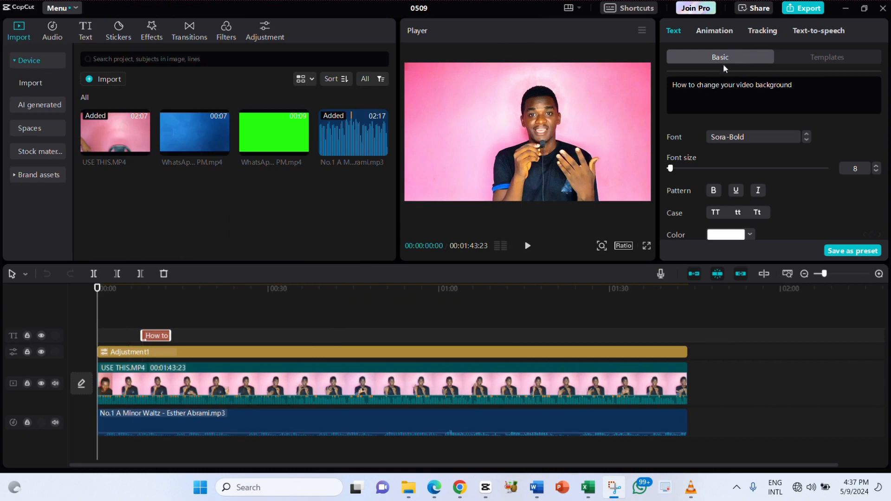
pyautogui.click(717, 32)
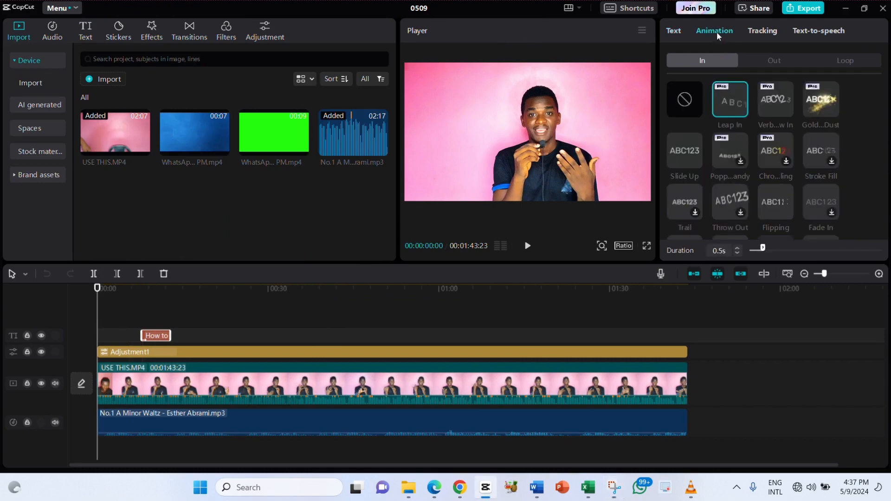
pyautogui.click(774, 61)
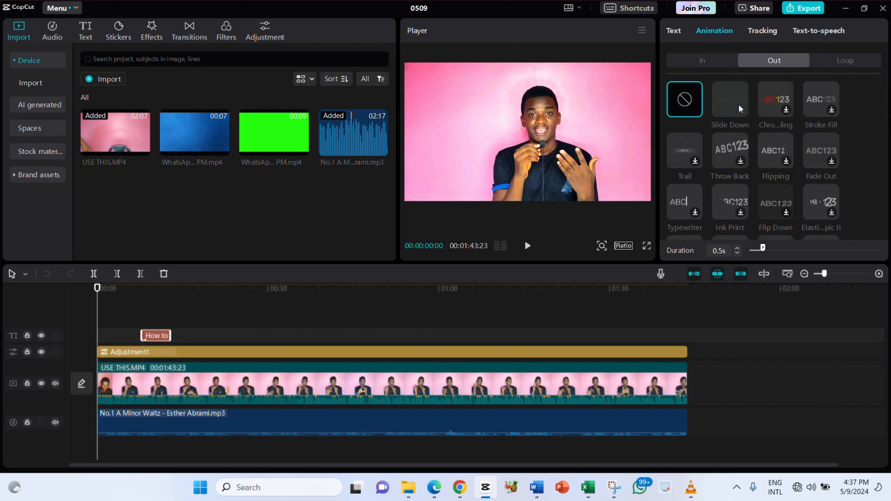
pyautogui.click(703, 62)
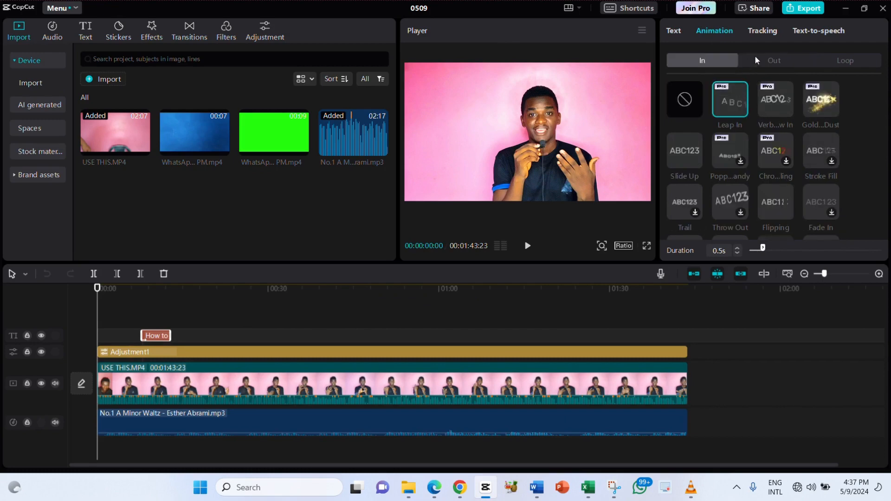
pyautogui.scroll(-10, 754, 175)
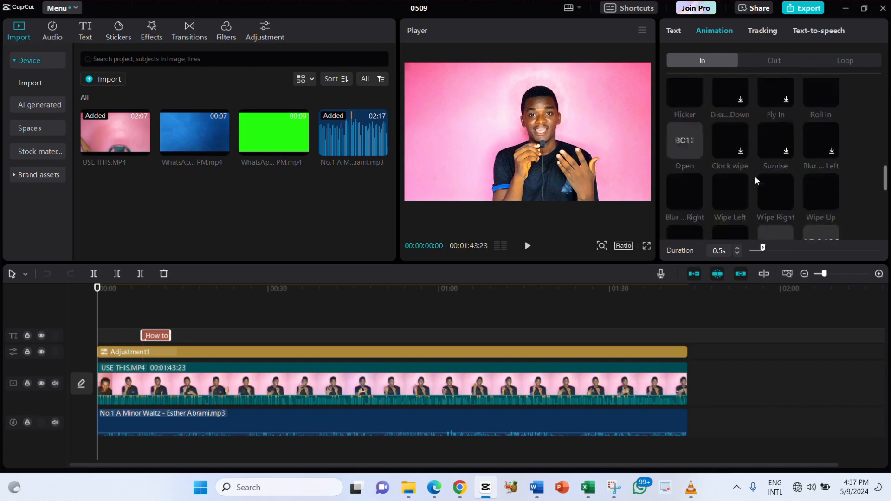
pyautogui.scroll(10, 754, 176)
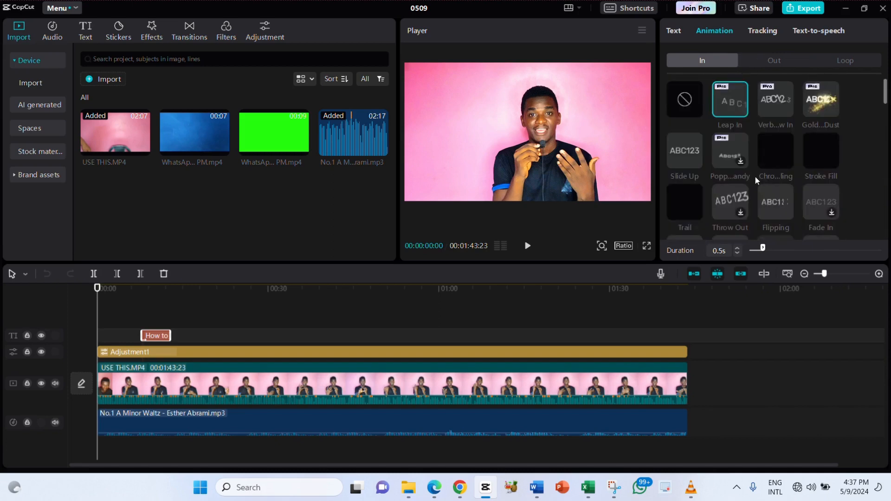
pyautogui.click(775, 59)
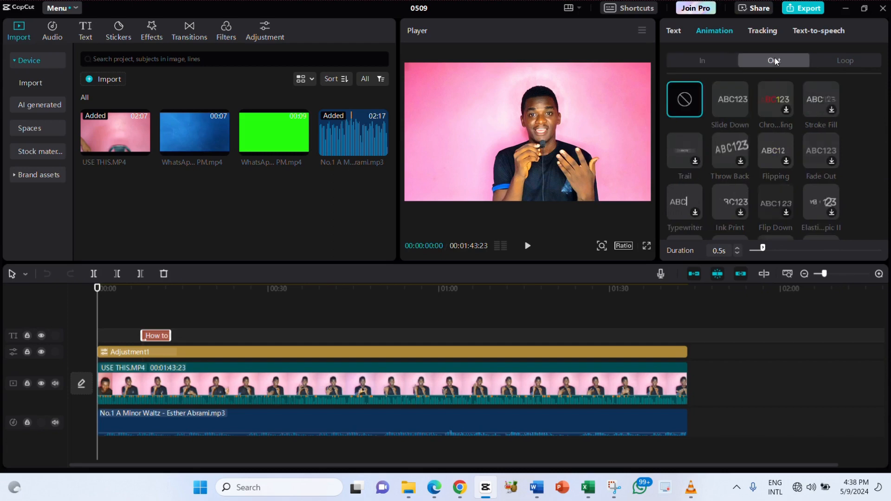
pyautogui.click(735, 102)
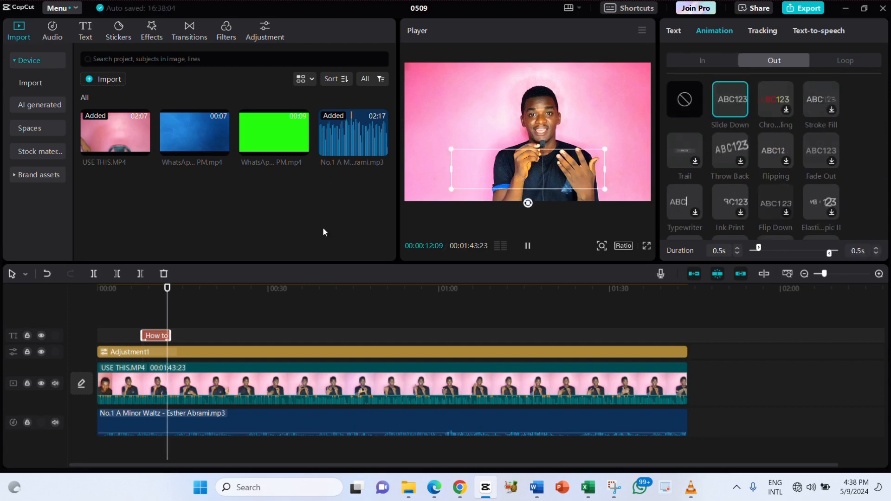
# - Play the video from about 7 seconds until past the title clip's end to check its entrance and exit animations
pyautogui.click(141, 320)
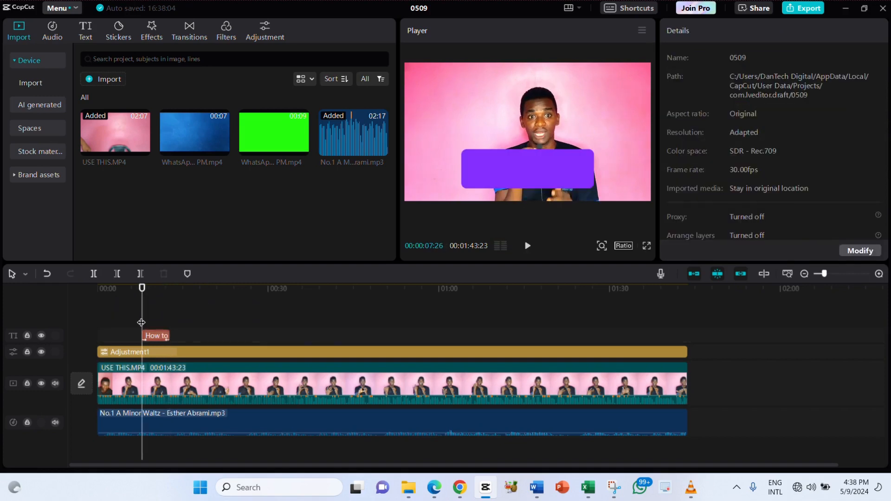
pyautogui.press('Left')
pyautogui.press('Left')
pyautogui.press('Left')
pyautogui.press('Left')
pyautogui.press('Left')
pyautogui.press('Left')
pyautogui.press('Left')
pyautogui.press('Left')
pyautogui.press('Left')
pyautogui.press('Left')
pyautogui.press('Left')
pyautogui.press('Left')
pyautogui.press('Left')
pyautogui.press('Left')
pyautogui.press('Left')
pyautogui.press('Left')
pyautogui.press('Left')
pyautogui.press('Left')
pyautogui.press('Left')
pyautogui.press('Left')
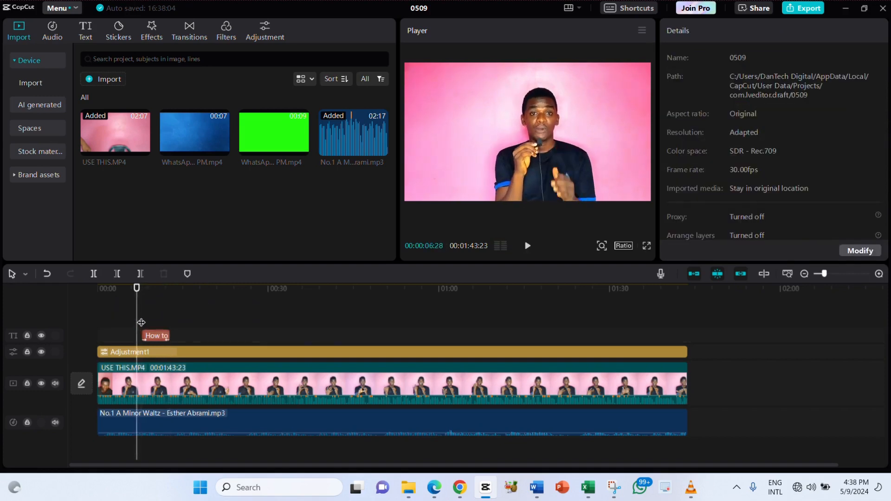
pyautogui.press('space')
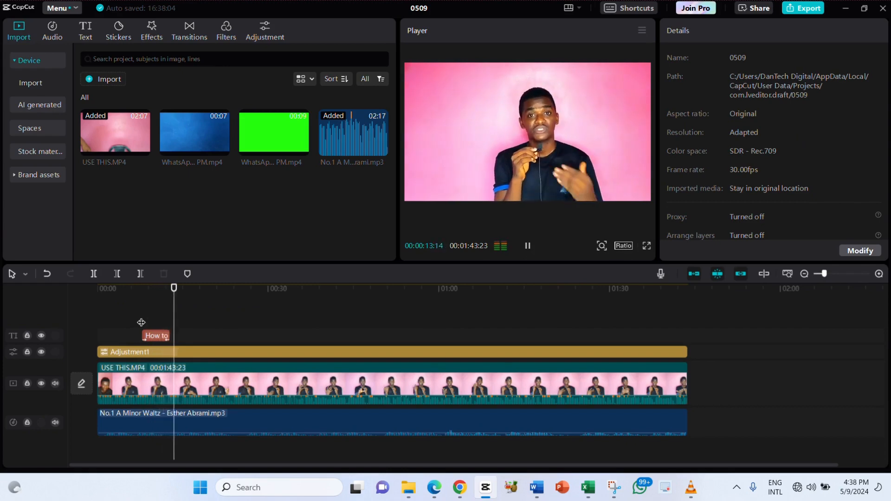
pyautogui.press('space')
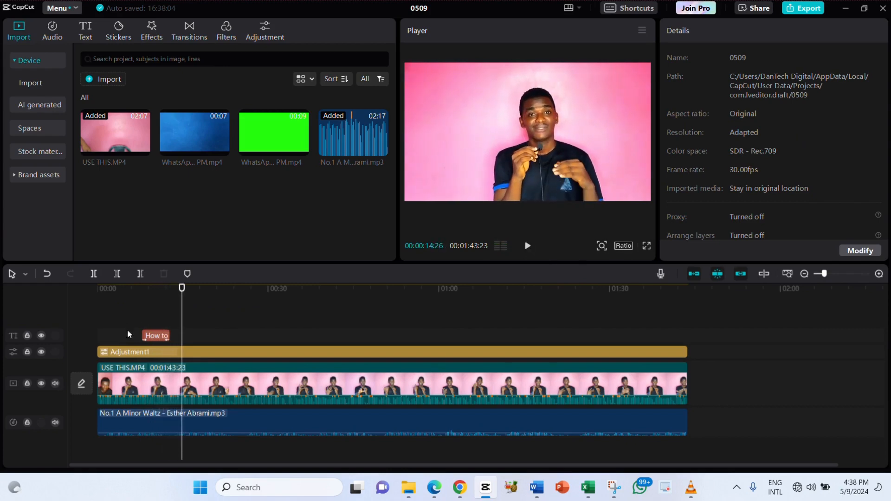
# - Replay the speech just after the title clip and trim the title's end to about 12 seconds on the timeline
pyautogui.click(171, 335)
pyautogui.press('space')
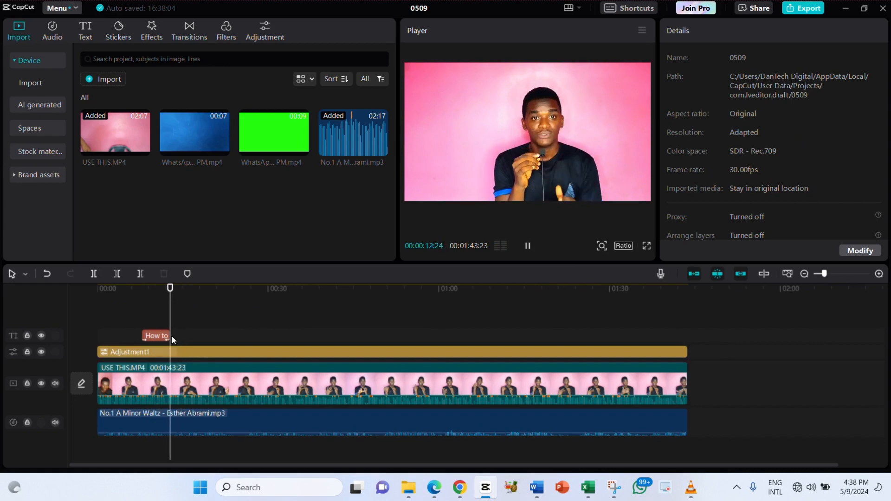
pyautogui.press('space')
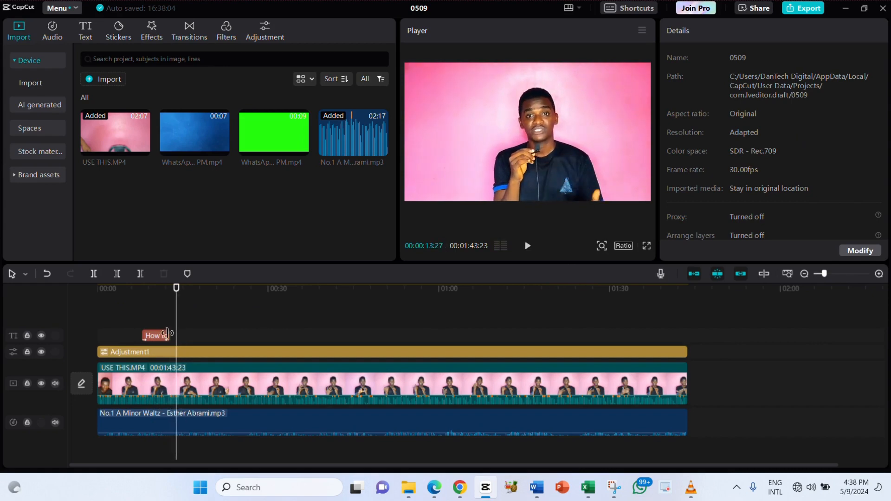
pyautogui.click(163, 332)
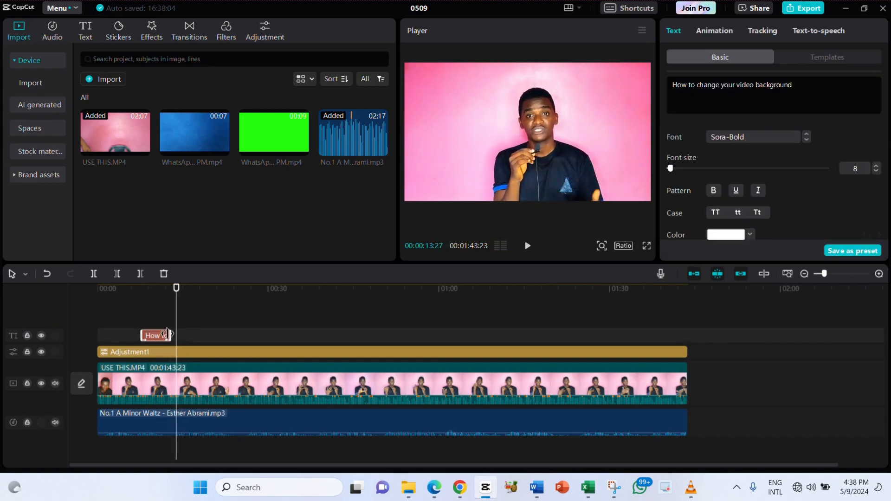
pyautogui.moveTo(167, 334); pyautogui.dragTo(162, 333)
# - Replay the passage between about 12 and 14 seconds repeatedly to locate a cut point after the title clip
pyautogui.click(172, 332)
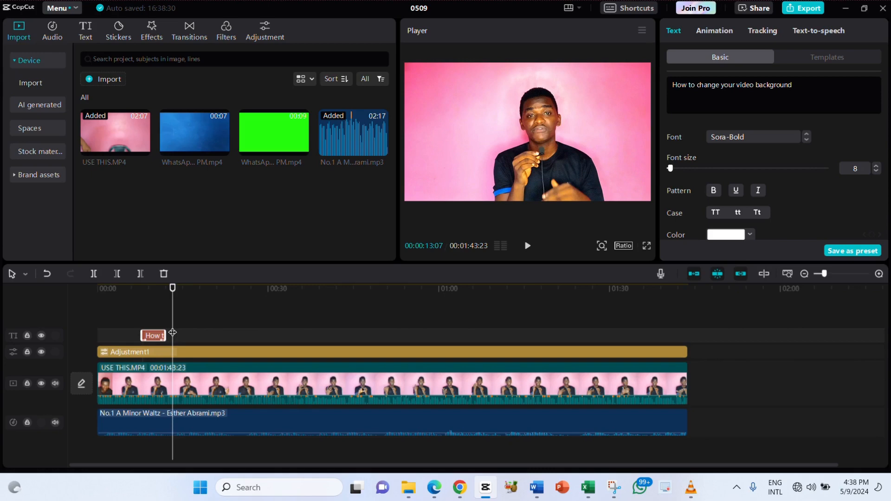
pyautogui.press('space')
pyautogui.press('space')
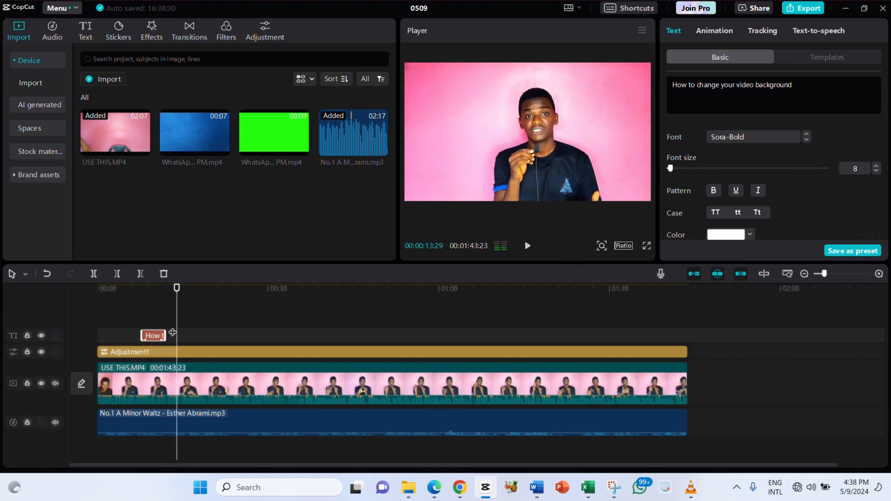
pyautogui.press('Left')
pyautogui.press('Left')
pyautogui.press('Left')
pyautogui.press('Left')
pyautogui.press('Left')
pyautogui.press('Left')
pyautogui.press('Left')
pyautogui.press('Left')
pyautogui.press('Left')
pyautogui.press('Left')
pyautogui.press('Left')
pyautogui.press('Left')
pyautogui.press('Left')
pyautogui.press('Left')
pyautogui.press('Left')
pyautogui.press('Left')
pyautogui.press('Left')
pyautogui.press('Left')
pyautogui.press('Left')
pyautogui.press('Left')
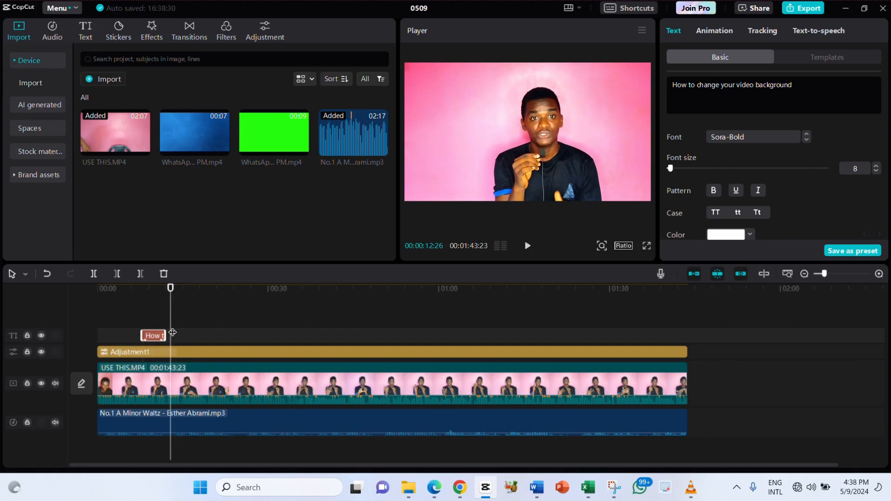
pyautogui.press('space')
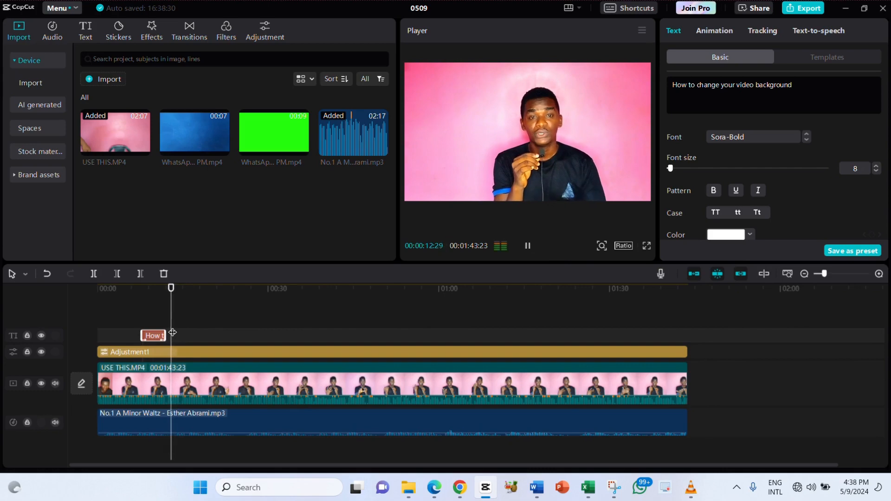
pyautogui.press('space')
pyautogui.press('Left')
pyautogui.press('Left')
pyautogui.press('Left')
pyautogui.press('Left')
pyautogui.press('Left')
pyautogui.press('Left')
pyautogui.press('space')
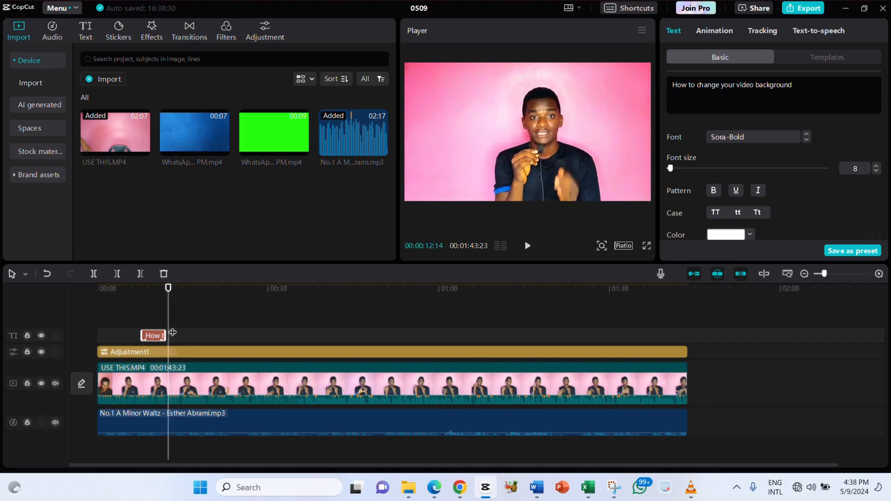
pyautogui.press('space')
pyautogui.press('space')
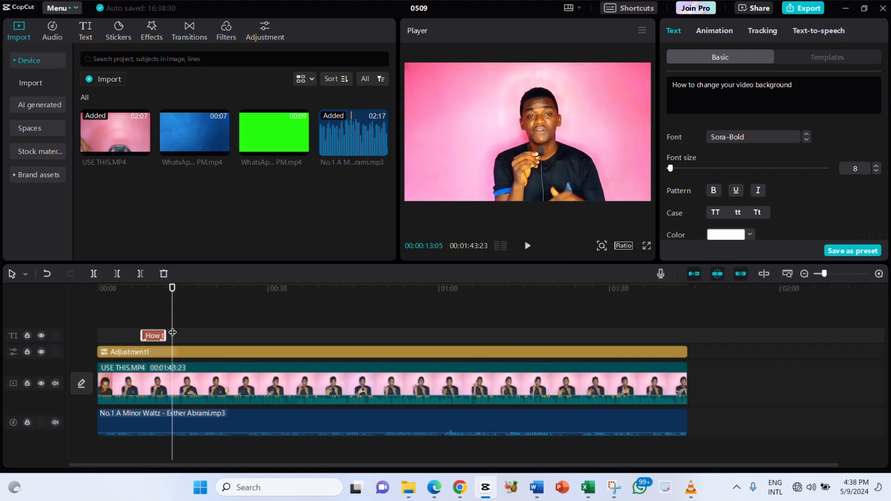
pyautogui.press('space')
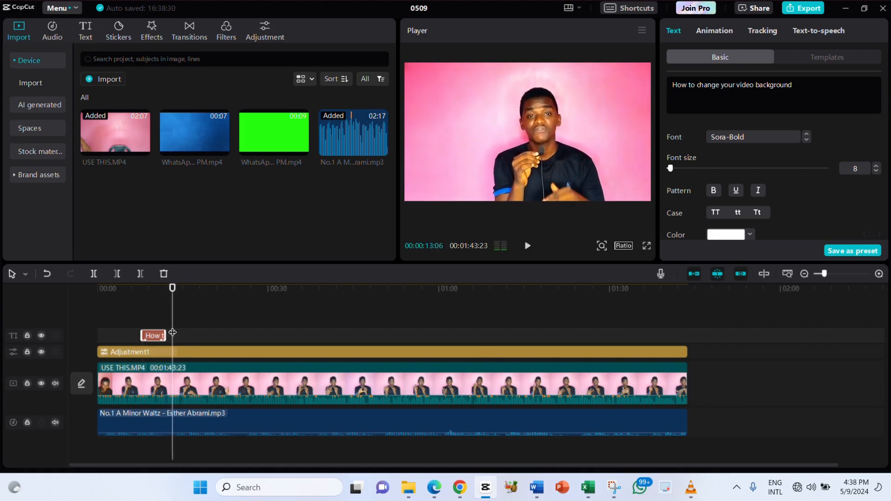
pyautogui.press('Left')
pyautogui.press('Left')
pyautogui.press('Left')
pyautogui.press('Left')
pyautogui.press('Left')
pyautogui.press('Left')
pyautogui.press('Left')
pyautogui.press('Left')
pyautogui.press('Left')
pyautogui.press('Left')
pyautogui.press('Left')
pyautogui.press('Left')
pyautogui.press('Left')
pyautogui.press('Left')
pyautogui.press('Left')
pyautogui.press('Left')
pyautogui.press('Left')
pyautogui.press('Left')
pyautogui.press('Left')
pyautogui.press('Left')
pyautogui.press('space')
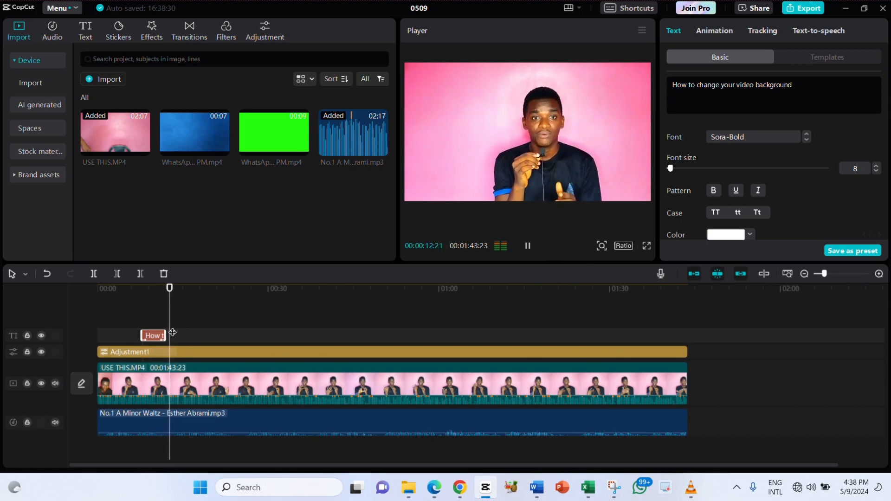
pyautogui.press('space')
pyautogui.press('Left')
pyautogui.press('Left')
pyautogui.press('Left')
pyautogui.press('Left')
pyautogui.press('Left')
pyautogui.press('Left')
pyautogui.press('Left')
pyautogui.press('Left')
pyautogui.press('Left')
pyautogui.press('Left')
pyautogui.press('Left')
pyautogui.press('Left')
pyautogui.press('Left')
pyautogui.press('Left')
pyautogui.press('Left')
pyautogui.press('Left')
pyautogui.press('Left')
pyautogui.press('Left')
pyautogui.press('Left')
pyautogui.press('Left')
pyautogui.press('space')
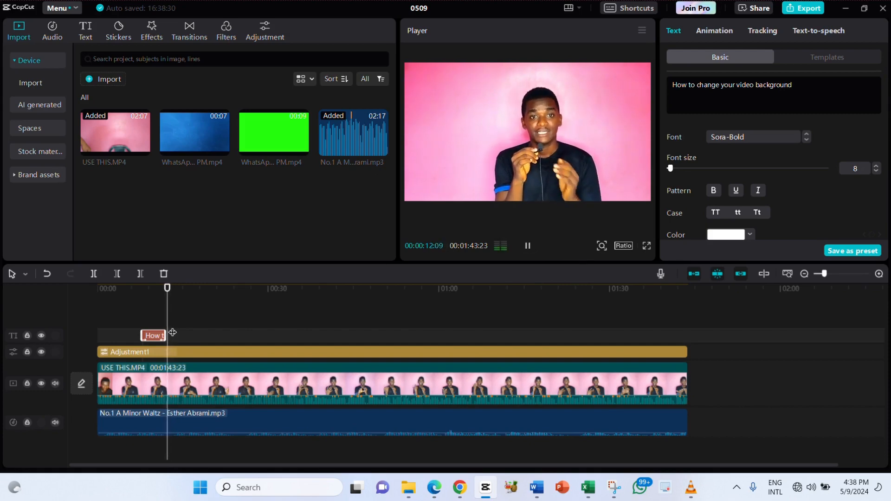
# - Split the USE THIS.MP4 clip at 00:00:12:14, shortly after the title clip ends
pyautogui.press('space')
pyautogui.press('Left')
pyautogui.press('Left')
pyautogui.press('Left')
pyautogui.press('Left')
pyautogui.press('Left')
pyautogui.press('Left')
pyautogui.press('Left')
pyautogui.press('Left')
pyautogui.press('Left')
pyautogui.press('Left')
pyautogui.press('Left')
pyautogui.press('Left')
pyautogui.press('Left')
pyautogui.press('Left')
pyautogui.press('Left')
pyautogui.press('Left')
pyautogui.press('Left')
pyautogui.press('Left')
pyautogui.press('Left')
pyautogui.press('Left')
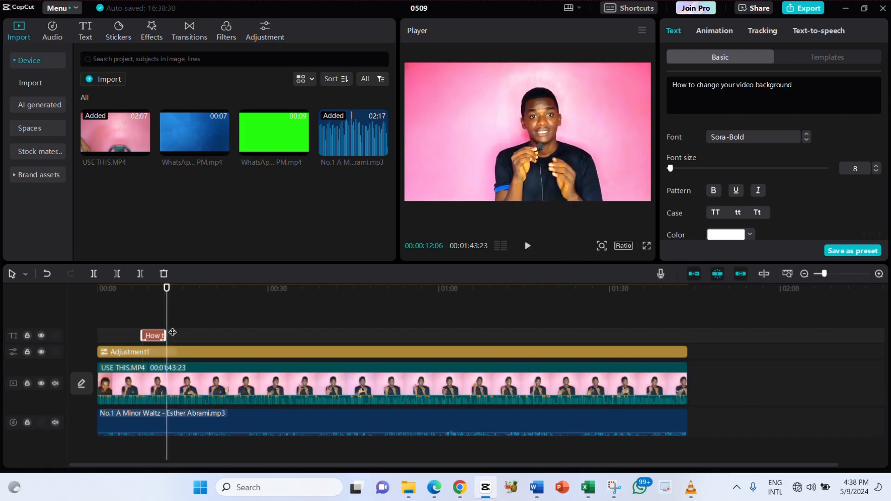
pyautogui.press('space')
pyautogui.press('space')
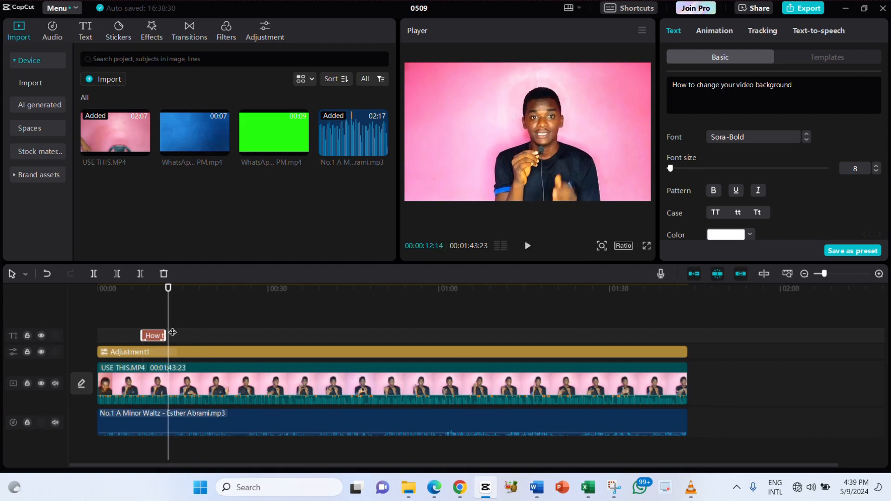
pyautogui.click(171, 385)
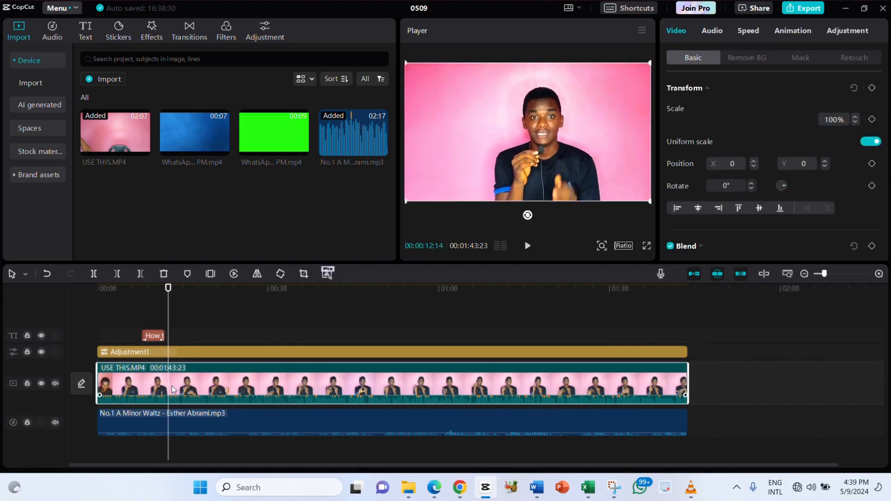
pyautogui.click(95, 274)
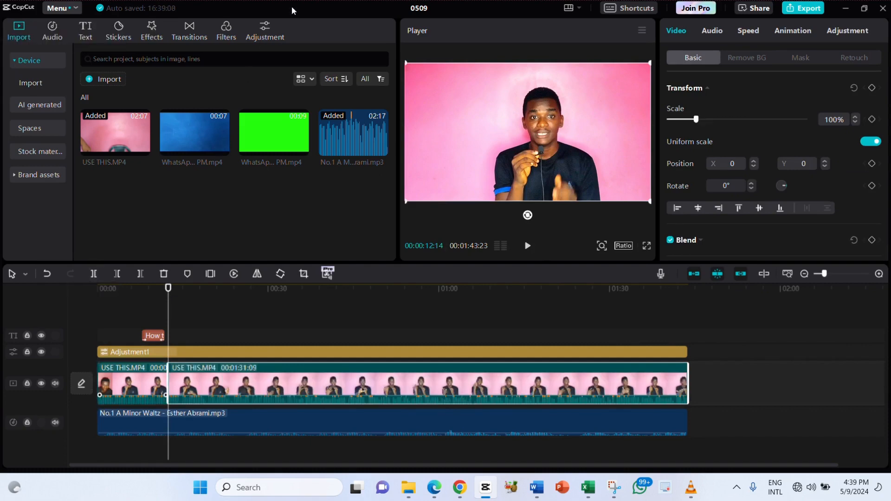
# - Preview the Pull in, Rotate CCW II and Pull Out camera transitions and add Rotate CCW II at the split
pyautogui.click(204, 29)
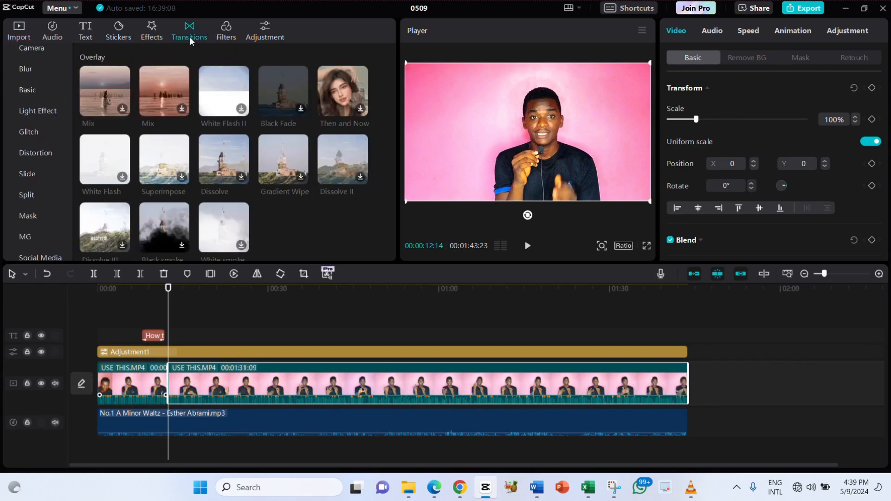
pyautogui.scroll(-3, 181, 163)
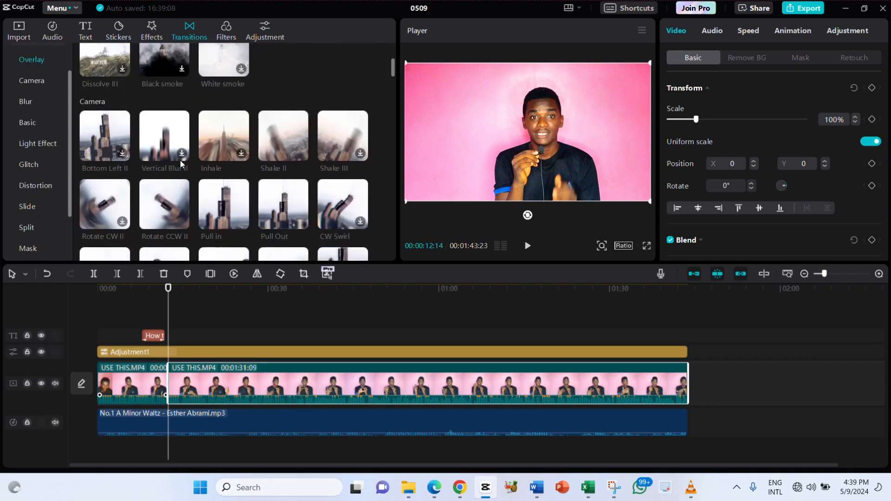
pyautogui.scroll(-2, 181, 153)
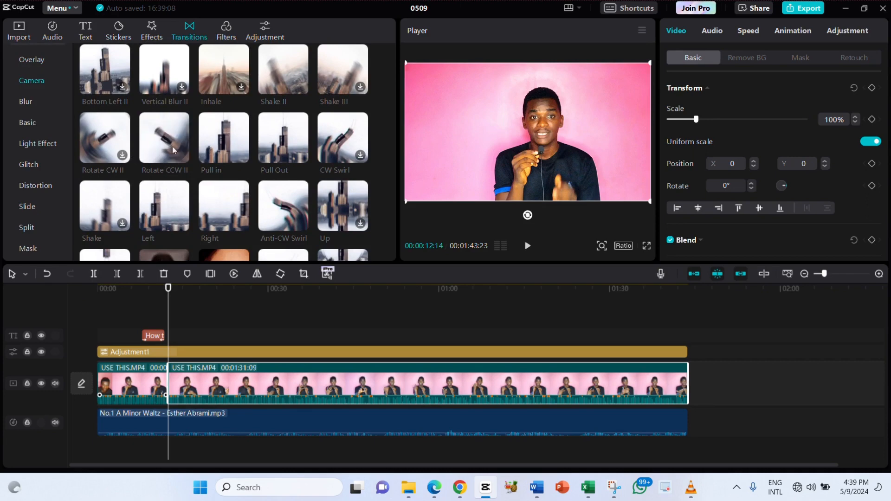
pyautogui.click(237, 146)
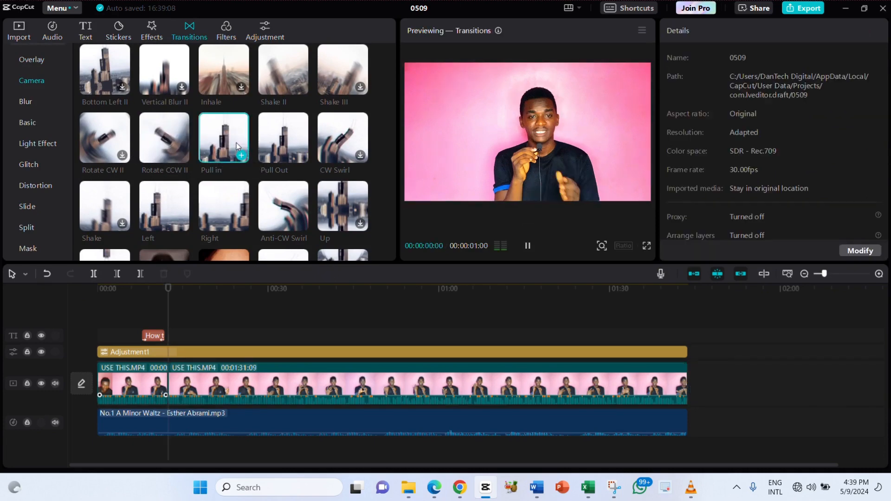
pyautogui.click(174, 136)
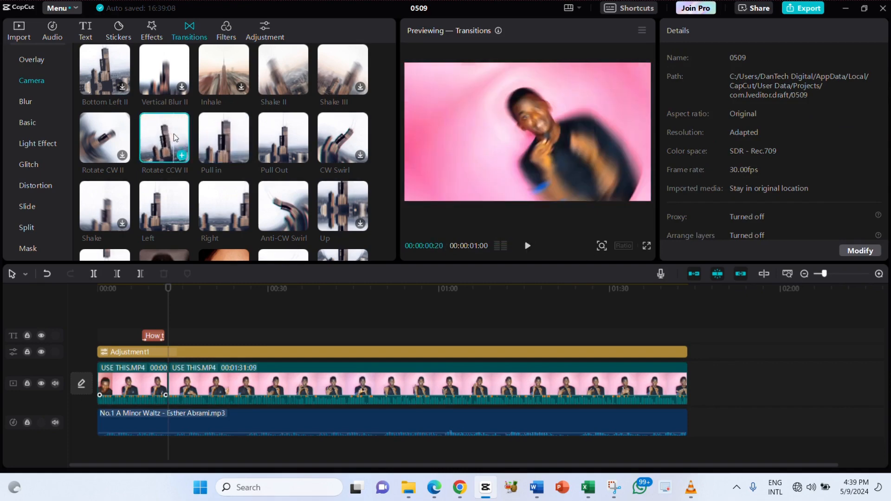
pyautogui.click(296, 145)
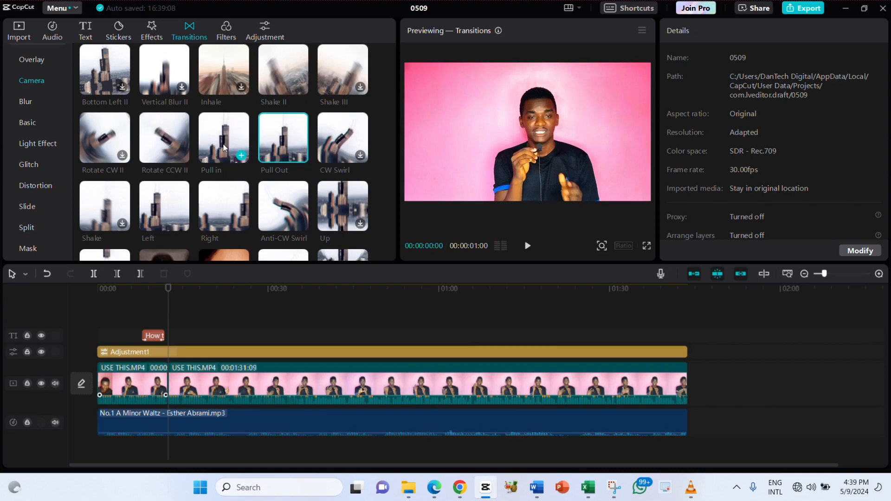
pyautogui.click(183, 156)
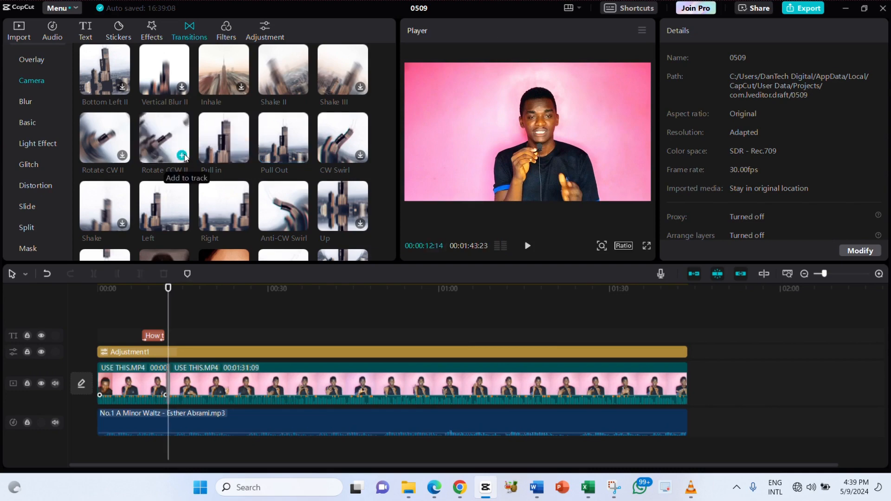
# - Play the video from just before the Rotate CCW II transition to about 28 seconds
pyautogui.click(165, 304)
pyautogui.press('space')
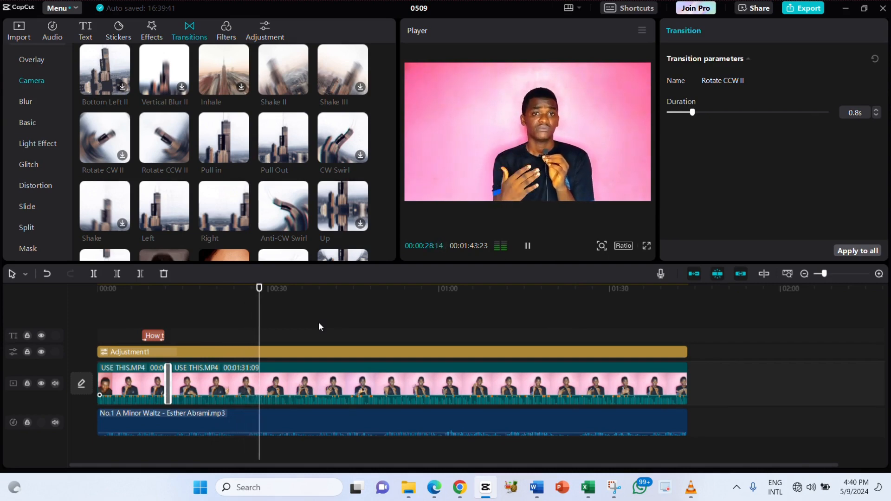
pyautogui.press('space')
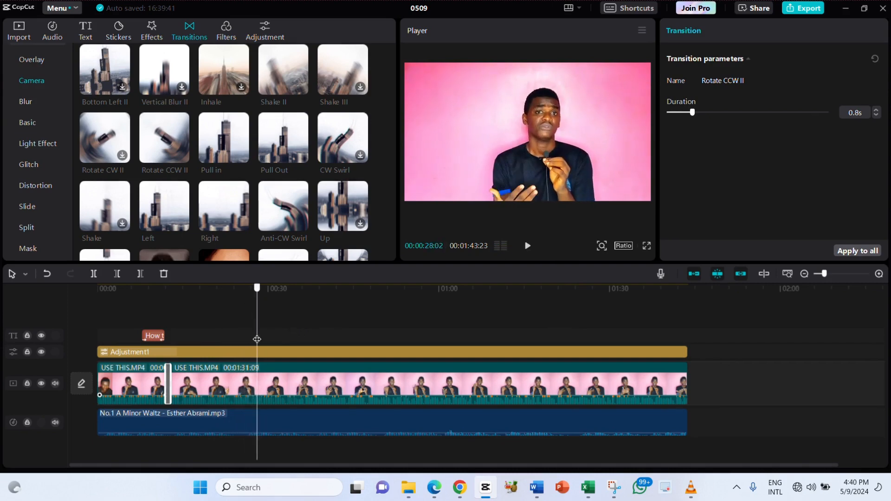
# - Replay the passage between about 26 and 29 seconds repeatedly to locate the start point for a second title
pyautogui.press('space')
pyautogui.press('space')
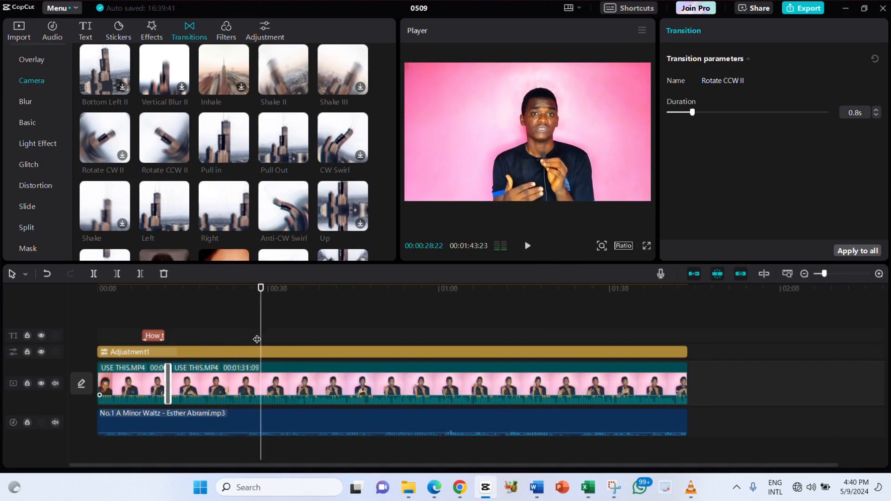
pyautogui.click(250, 333)
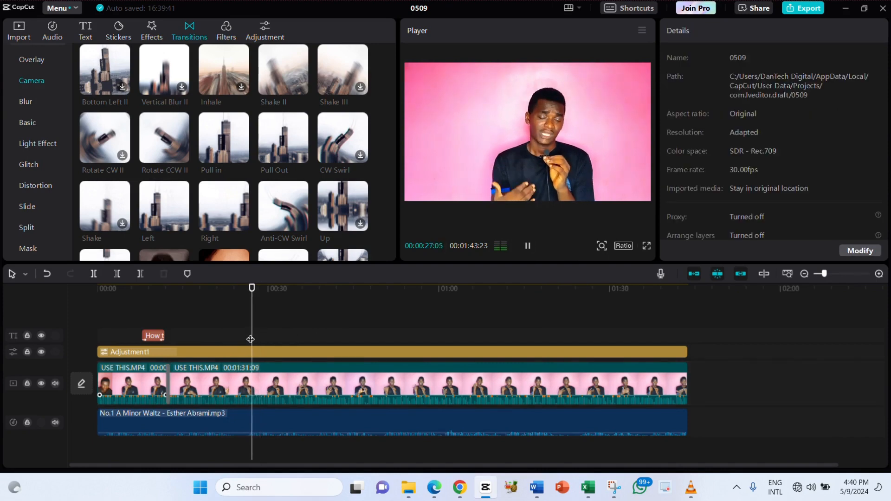
pyautogui.press('space')
pyautogui.press('space')
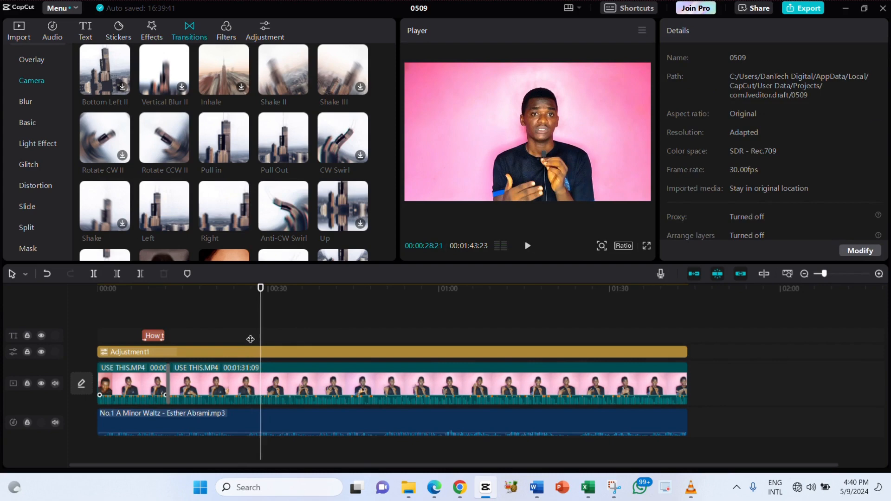
pyautogui.click(248, 338)
pyautogui.press('space')
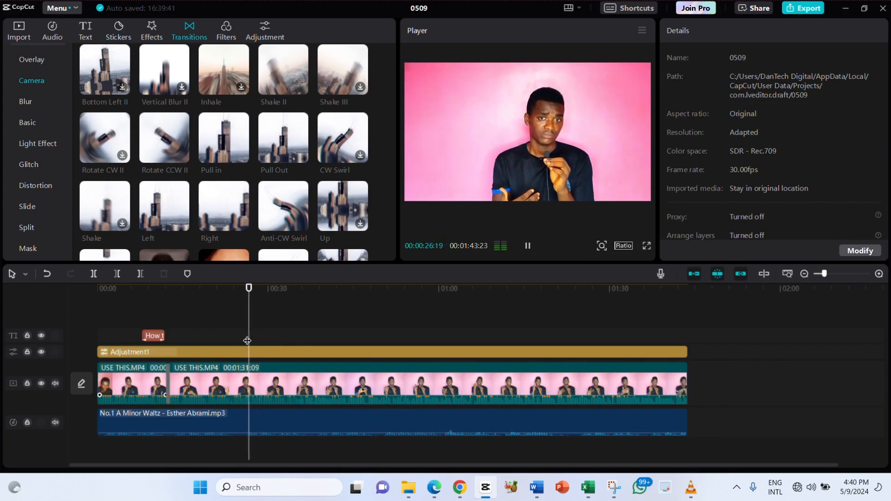
pyautogui.press('space')
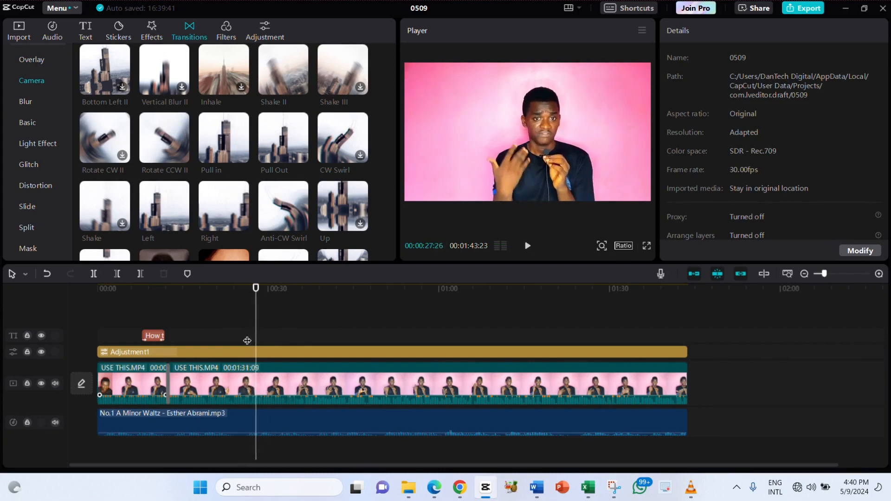
pyautogui.click(238, 342)
pyautogui.press('space')
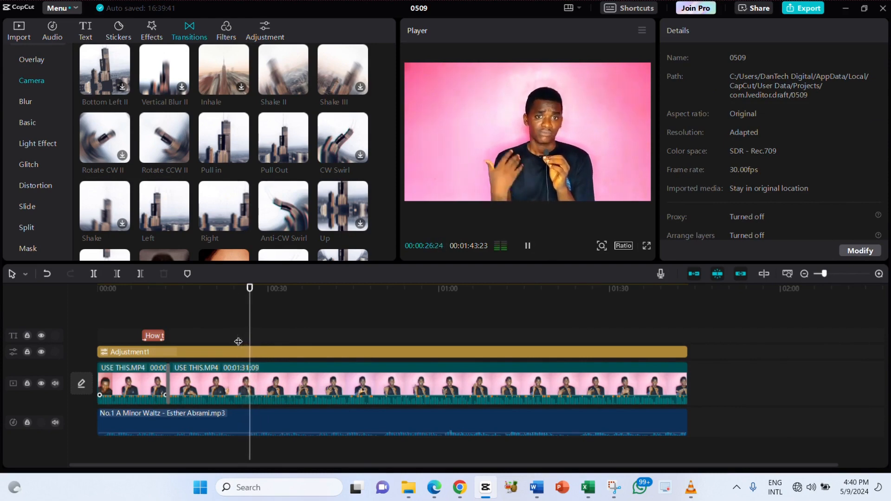
pyautogui.press('space')
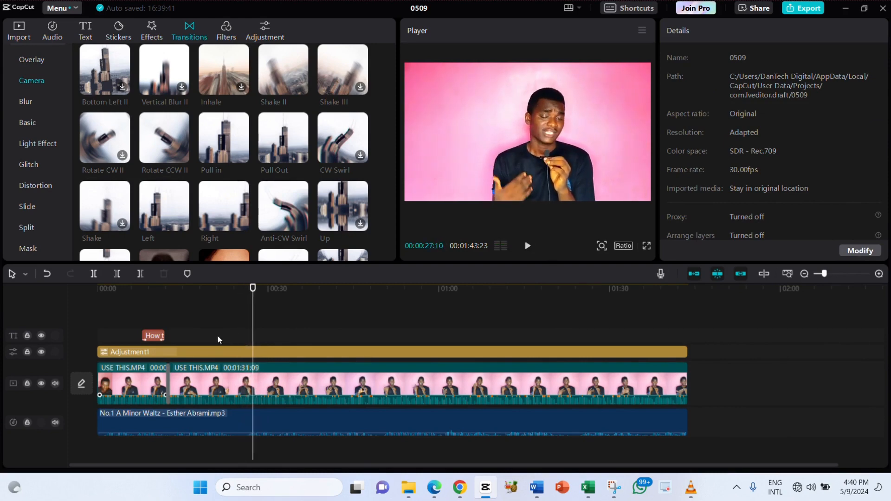
# - Copy the "How to change your video background" title to 00:00:27:10 and replace the copy's text with "Film yourself"
pyautogui.click(158, 337)
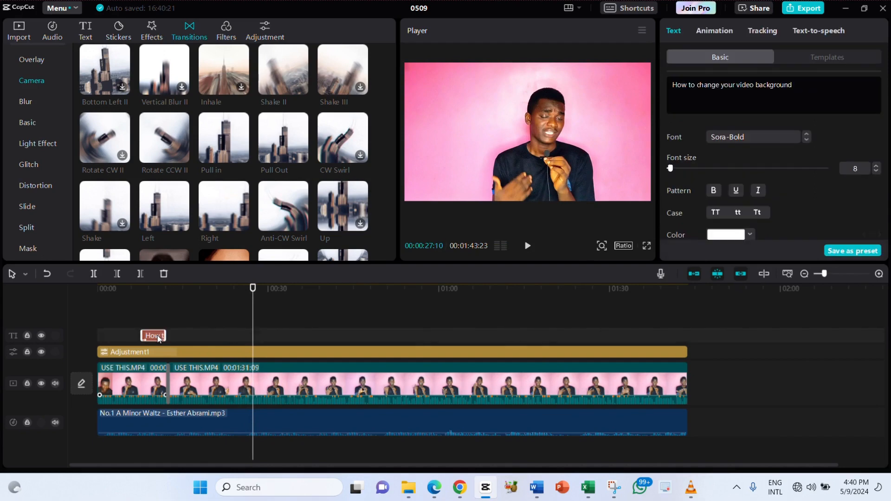
pyautogui.hotkey('ctrl', 'v')
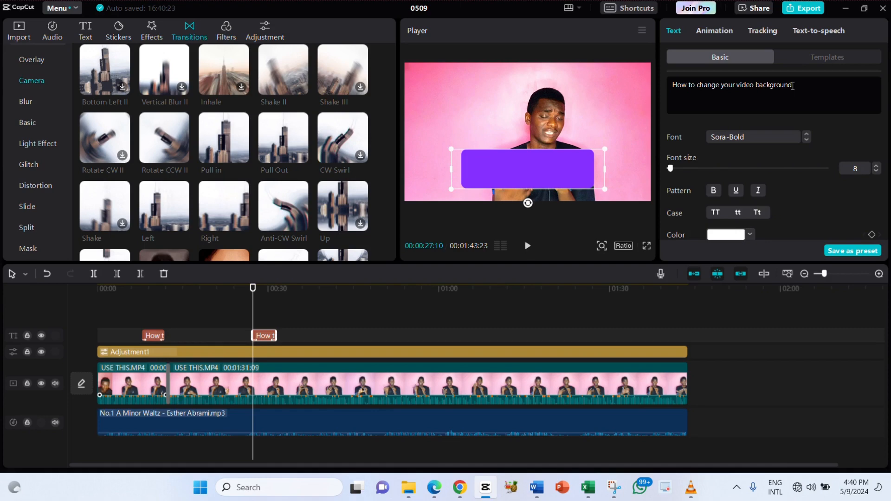
pyautogui.press('BackSpace')
pyautogui.press('BackSpace')
pyautogui.press('BackSpace')
pyautogui.press('BackSpace')
pyautogui.press('BackSpace')
pyautogui.press('BackSpace')
pyautogui.press('BackSpace')
pyautogui.press('BackSpace')
pyautogui.press('BackSpace')
pyautogui.press('BackSpace')
pyautogui.press('BackSpace')
pyautogui.press('BackSpace')
pyautogui.press('BackSpace')
pyautogui.press('BackSpace')
pyautogui.press('BackSpace')
pyautogui.press('BackSpace')
pyautogui.press('BackSpace')
pyautogui.press('BackSpace')
pyautogui.press('BackSpace')
pyautogui.press('BackSpace')
pyautogui.press('BackSpace')
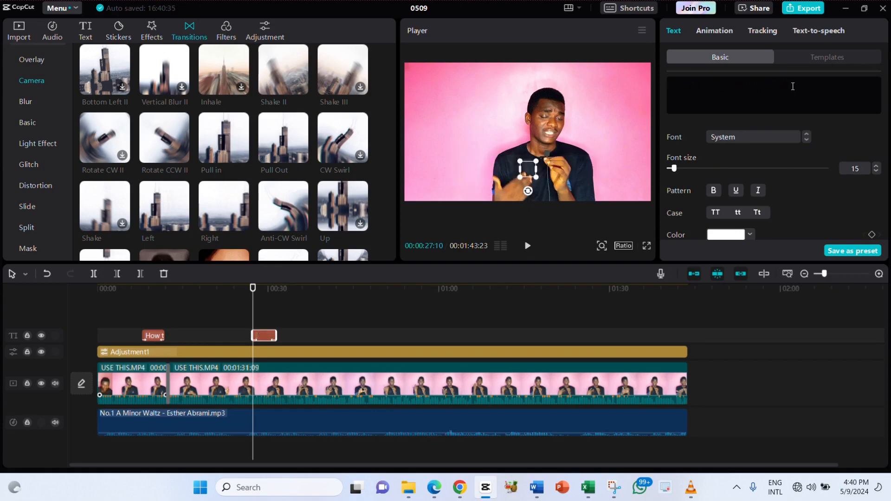
pyautogui.write('Fi')
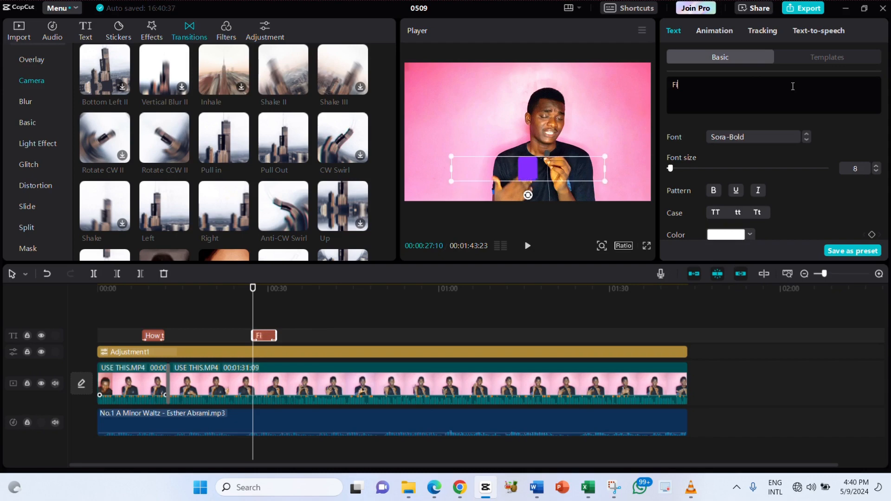
pyautogui.write('lm y')
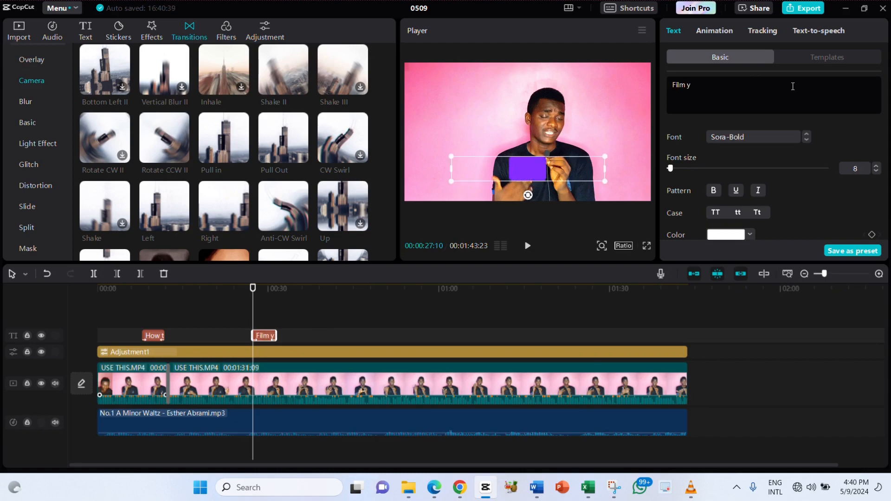
pyautogui.write('our ')
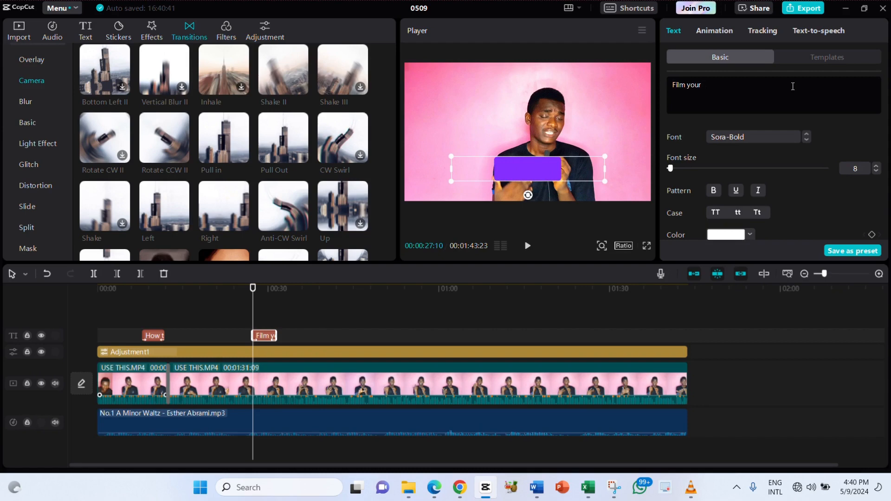
pyautogui.write('self')
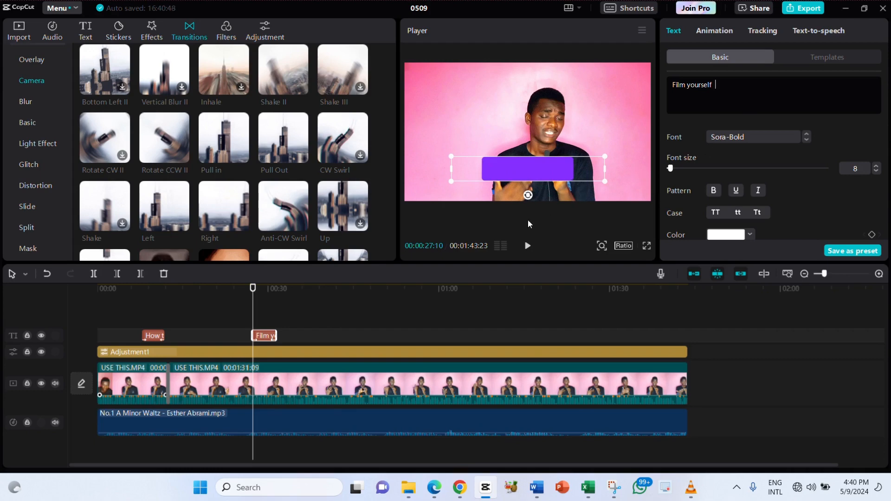
pyautogui.press('BackSpace')
# - Set the "Film yourself" title's font to ZY Elegant and play the title from its start
pyautogui.click(738, 138)
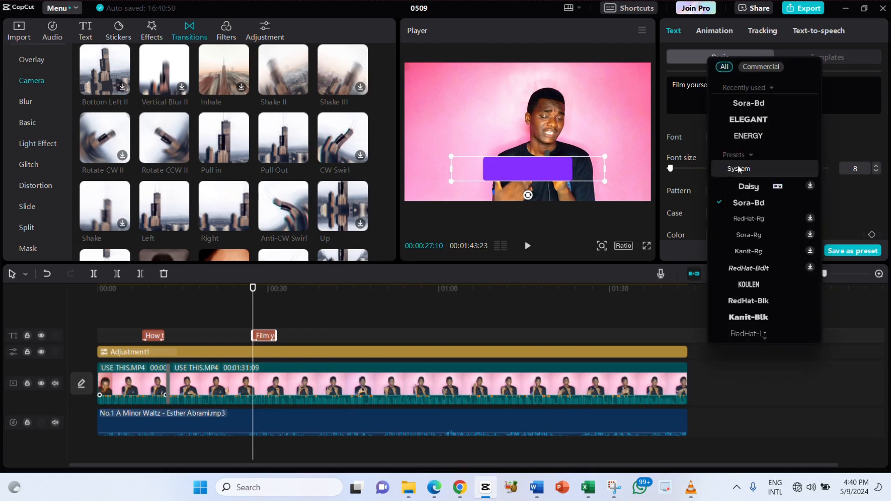
pyautogui.click(744, 123)
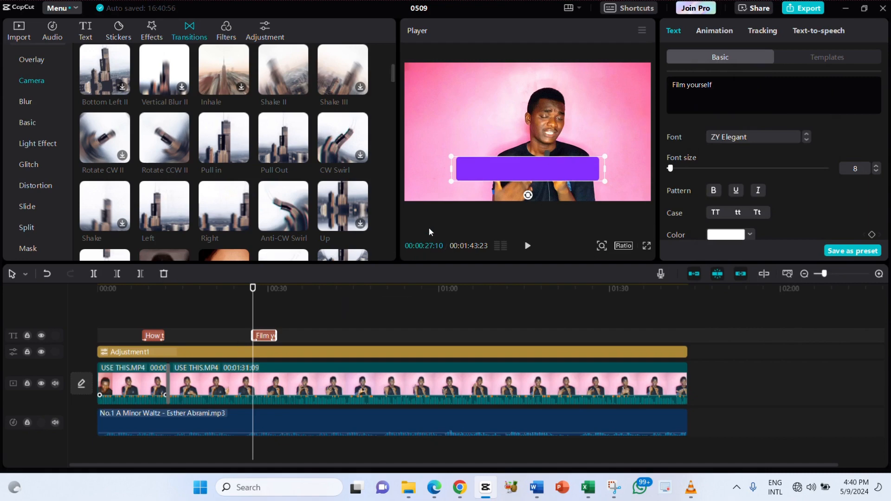
pyautogui.click(263, 325)
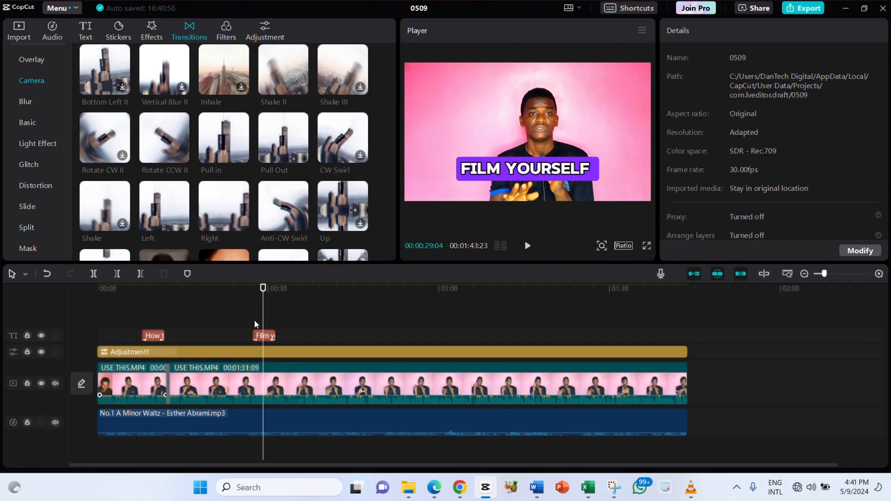
pyautogui.click(253, 325)
pyautogui.press('space')
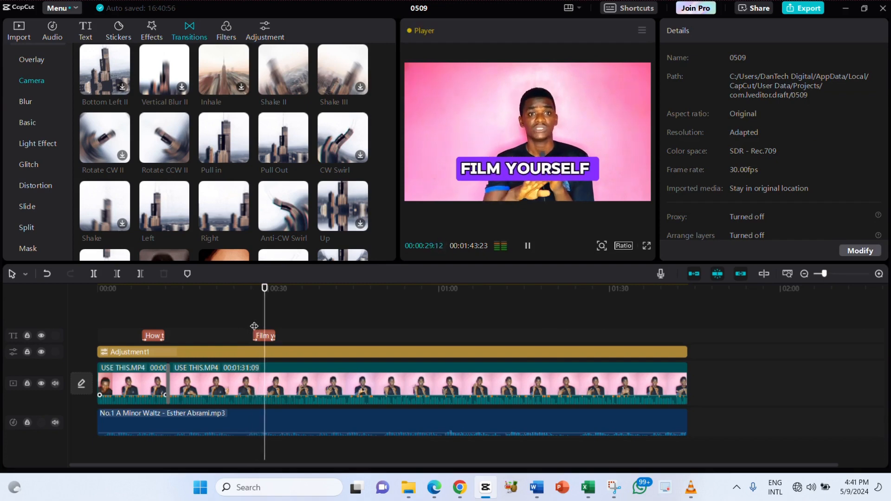
pyautogui.press('space')
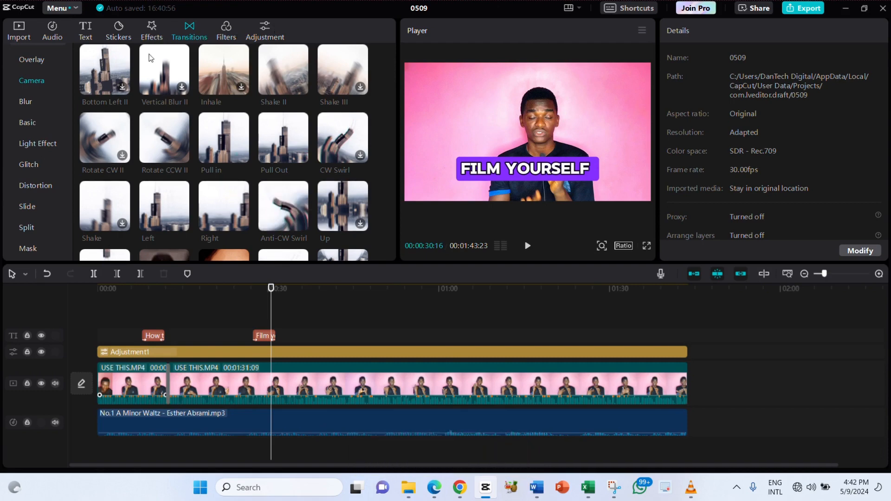
# - Show the imported media and play the passage around 00:01:34 to find where the subscribe clip belongs
pyautogui.click(24, 41)
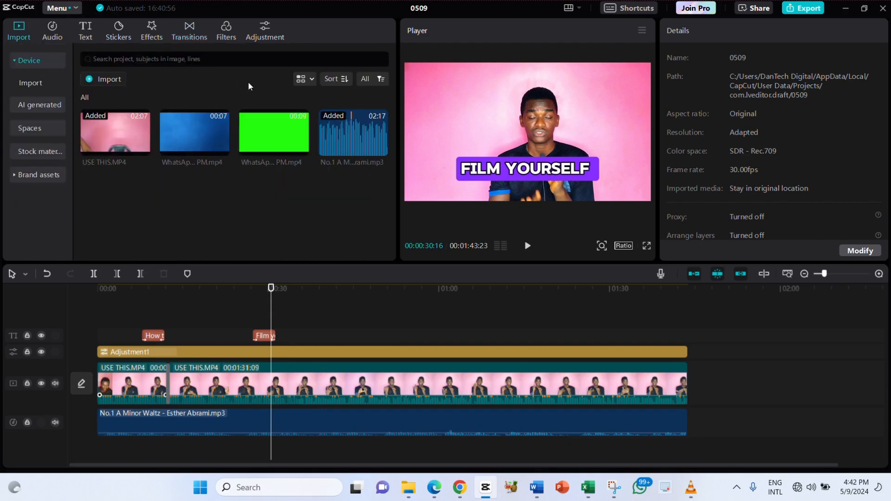
pyautogui.moveTo(276, 141)
pyautogui.click(566, 329)
pyautogui.press('space')
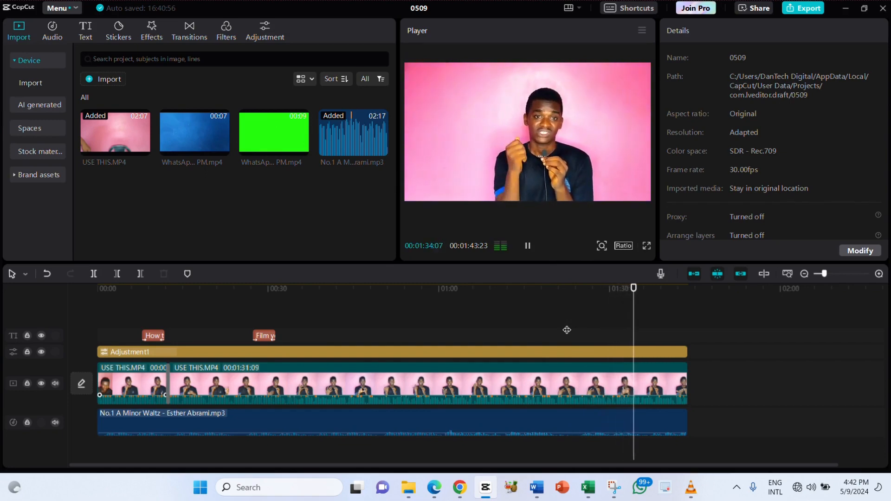
pyautogui.press('space')
pyautogui.click(632, 335)
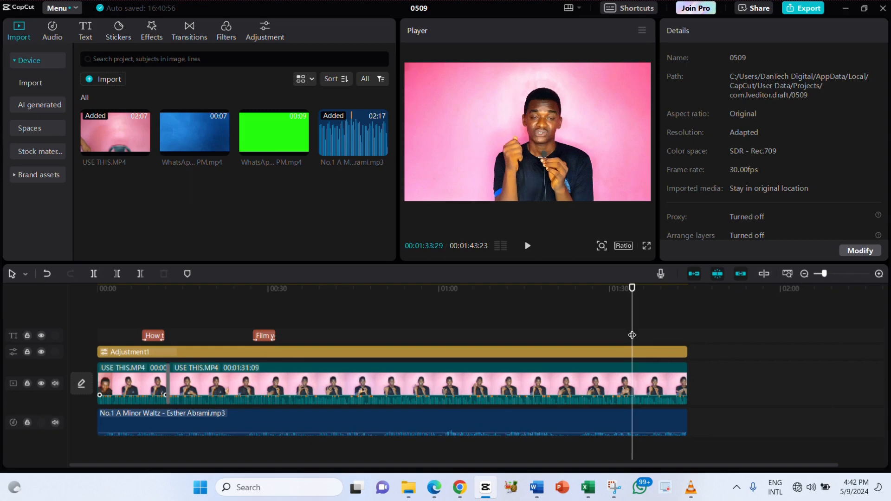
pyautogui.press('space')
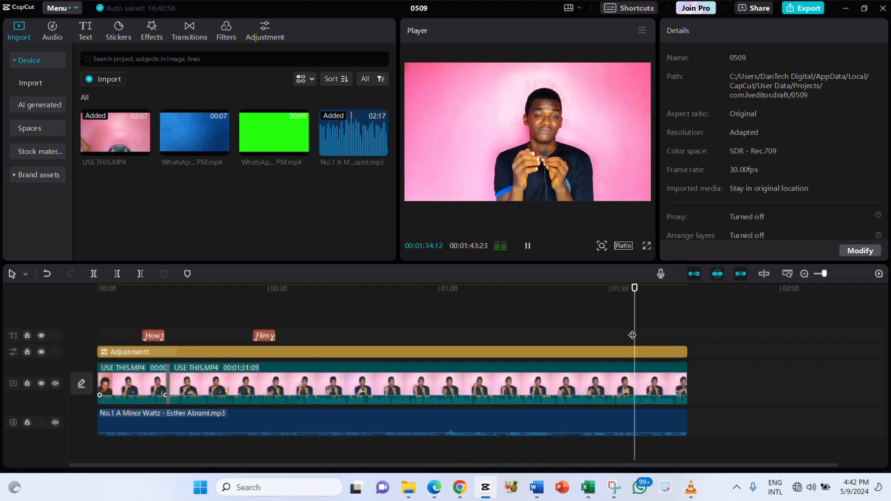
pyautogui.press('space')
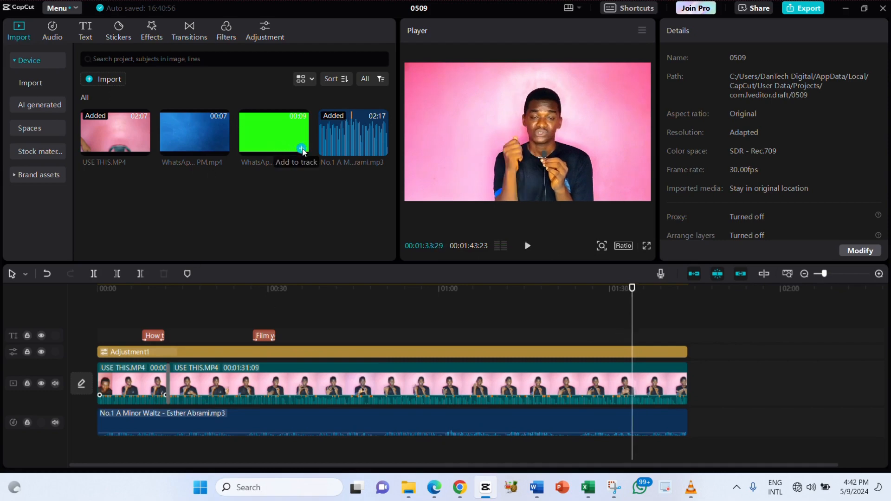
# - Add the green-screen subscribe clip after the main footage and play it through
pyautogui.click(302, 149)
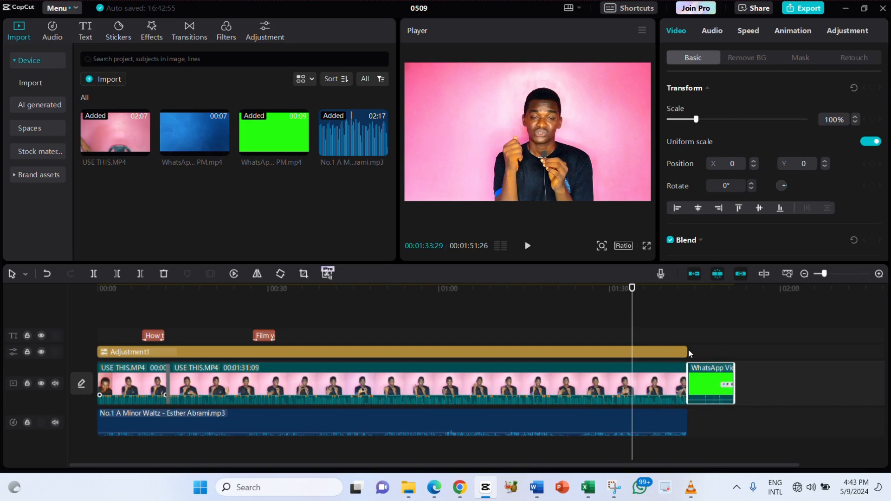
pyautogui.press('space')
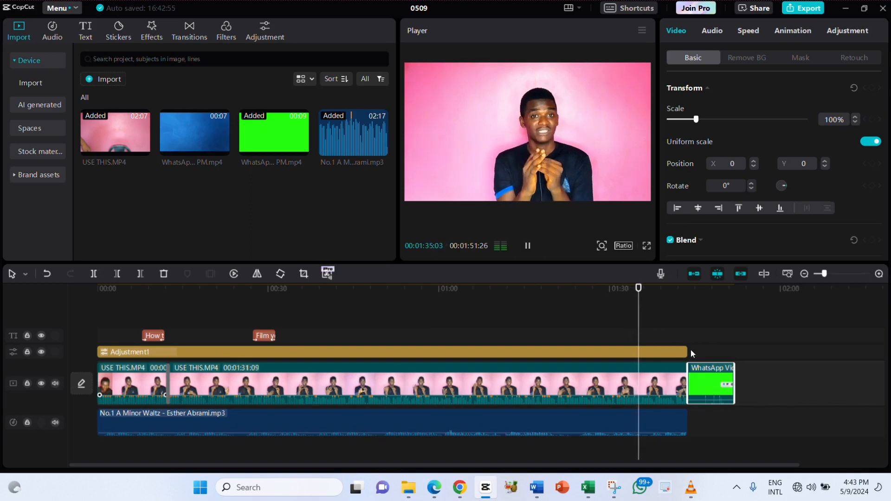
pyautogui.click(690, 354)
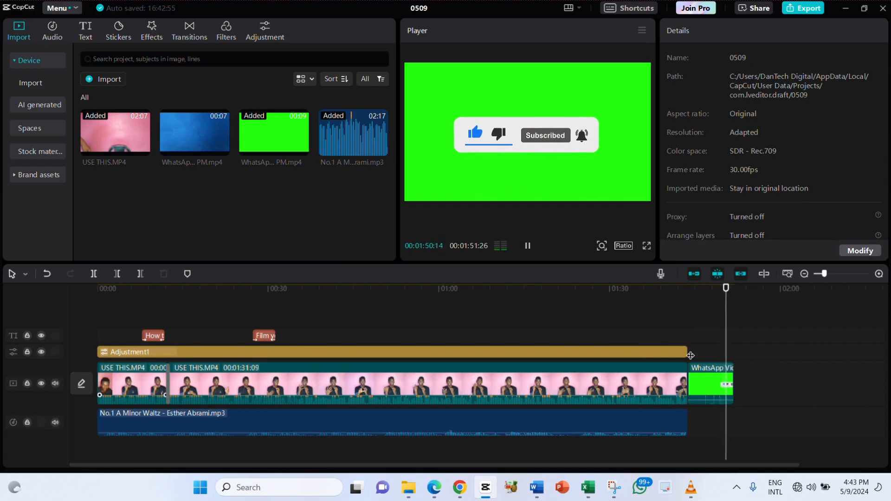
# - Replay the footage between about 01:27 and 01:34 and stop at 00:01:34:03 for the subscribe clip
pyautogui.click(596, 333)
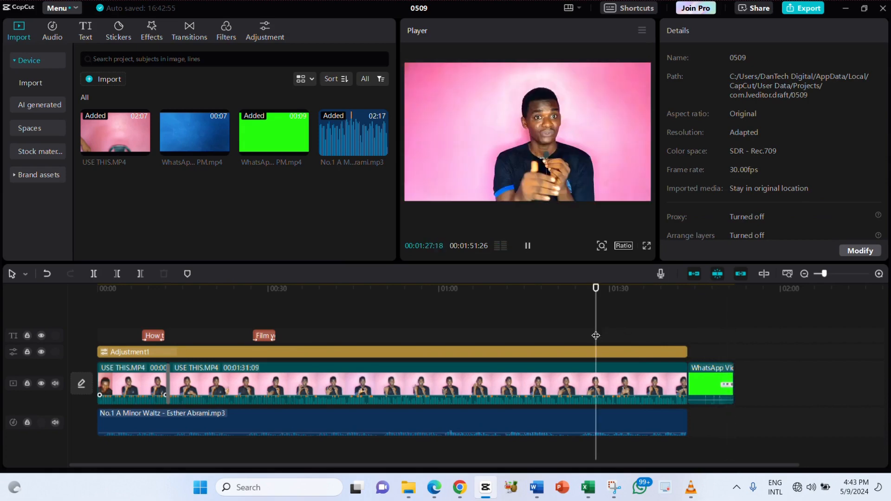
pyautogui.click(627, 345)
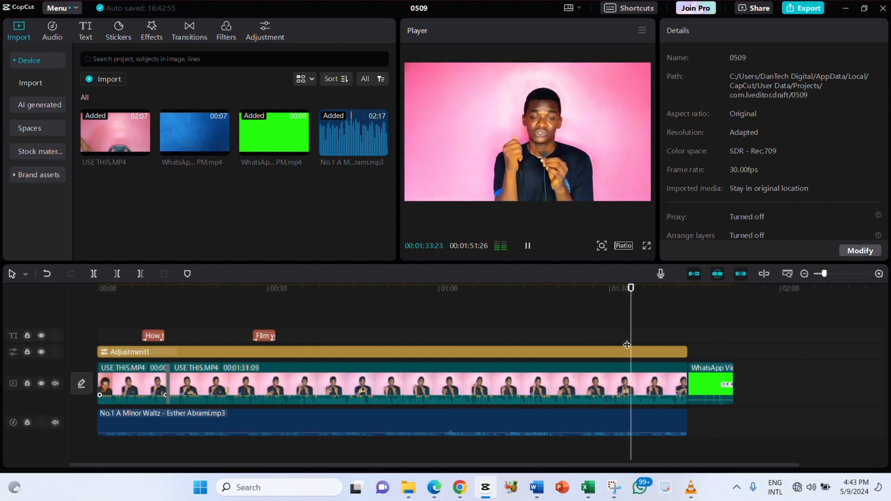
pyautogui.press('space')
pyautogui.click(627, 341)
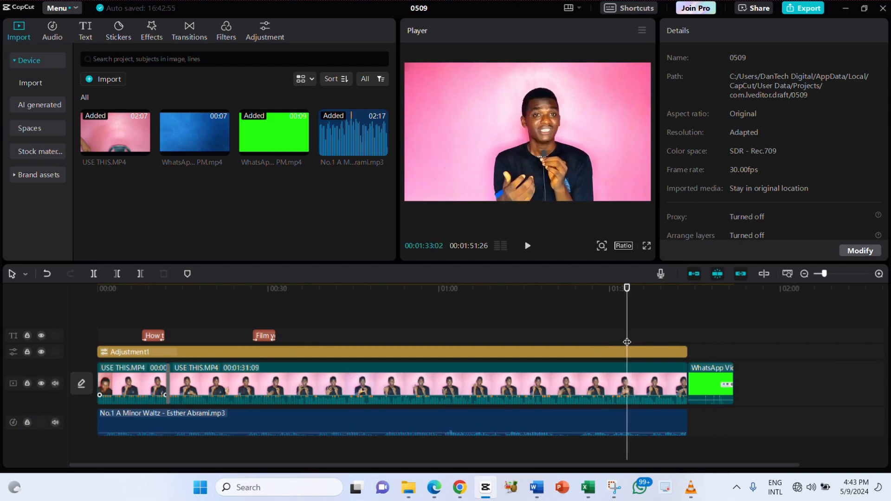
pyautogui.press('space')
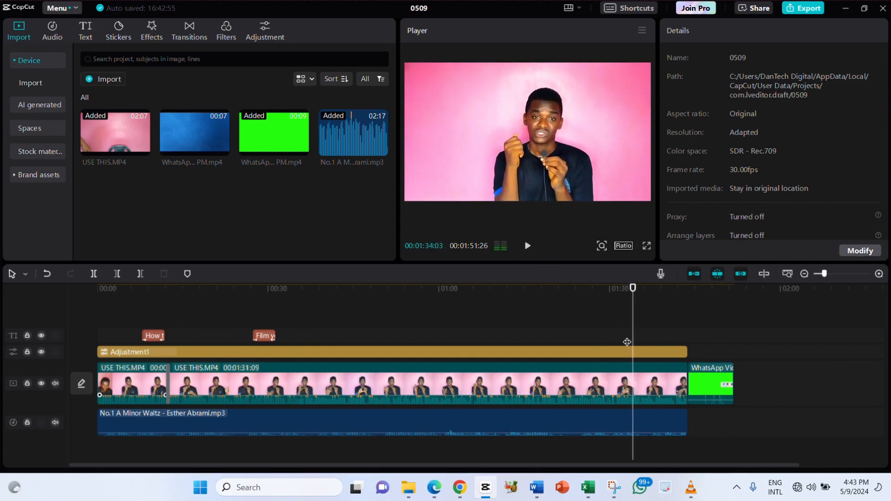
pyautogui.press('space')
# - Move the green-screen subscribe clip onto an overlay track at 00:01:34:03 and scale it to 80%
pyautogui.click(700, 379)
pyautogui.click(707, 381)
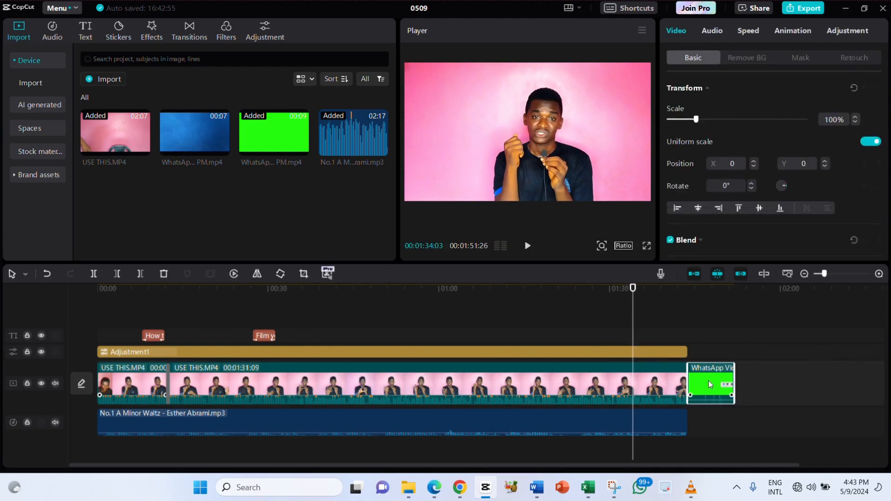
pyautogui.moveTo(708, 381); pyautogui.dragTo(651, 322)
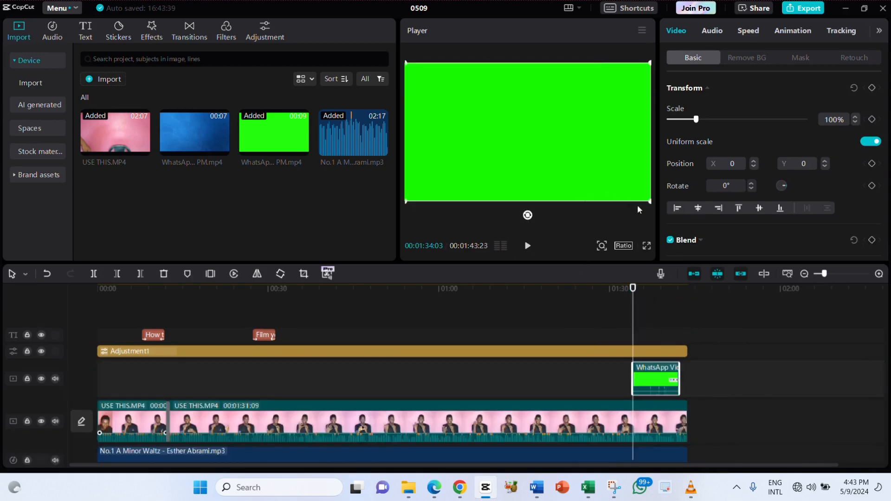
pyautogui.moveTo(648, 204); pyautogui.dragTo(612, 185)
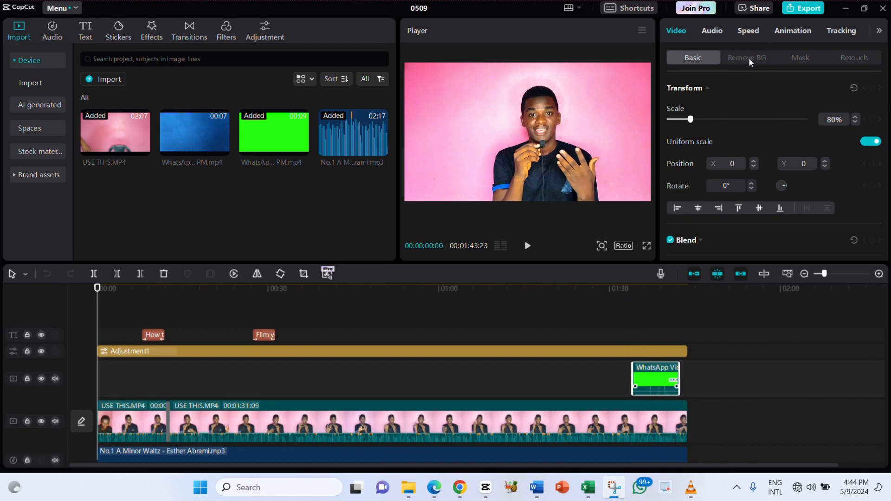
# - Enable chroma key on the green-screen subscribe clip and pick its green background at 00:01:37:05 as the key colour
pyautogui.click(748, 57)
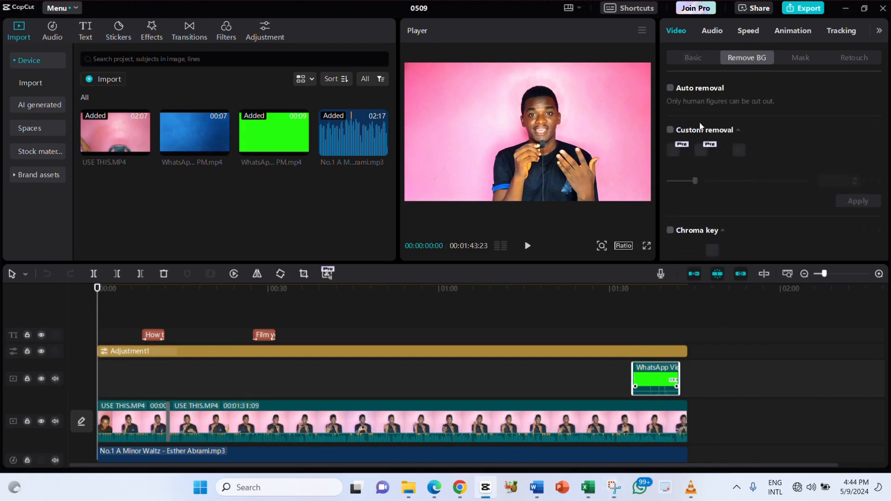
pyautogui.scroll(-2, 691, 146)
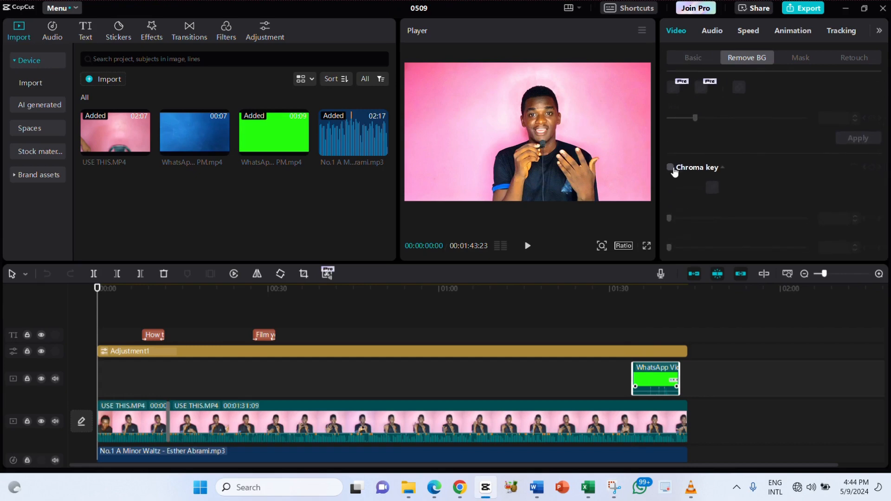
pyautogui.click(670, 168)
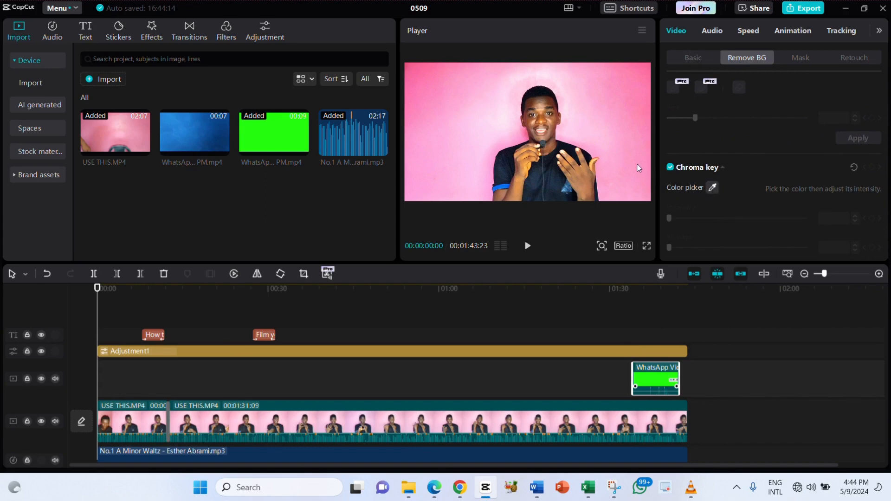
pyautogui.click(653, 373)
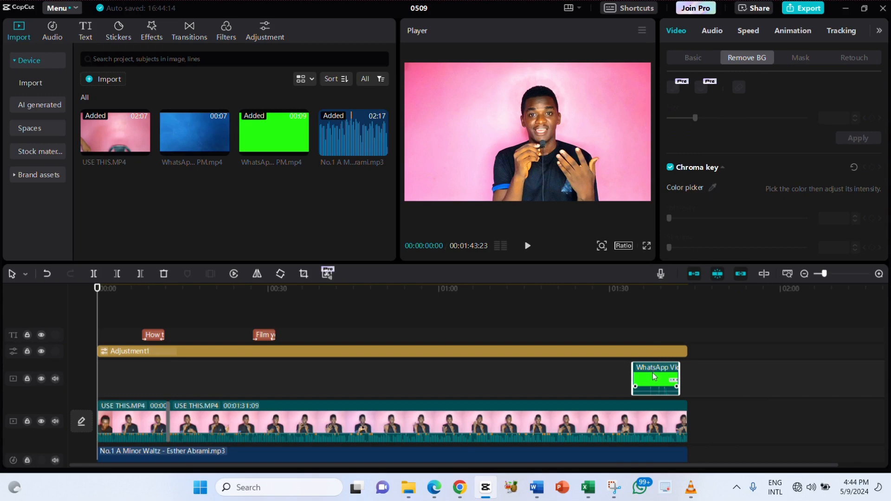
pyautogui.click(650, 344)
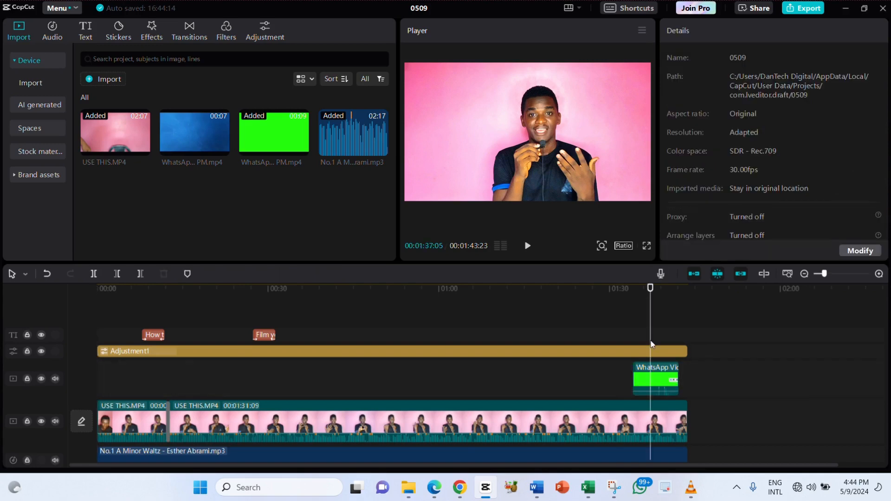
pyautogui.click(649, 370)
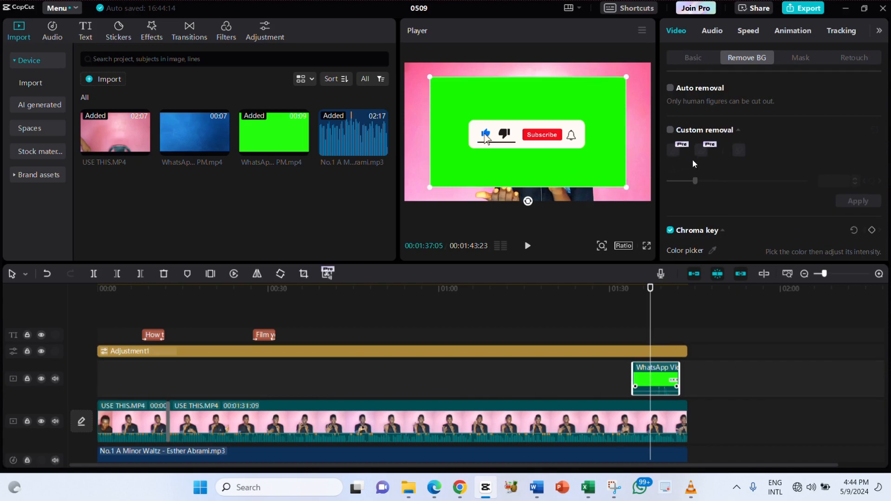
pyautogui.click(713, 250)
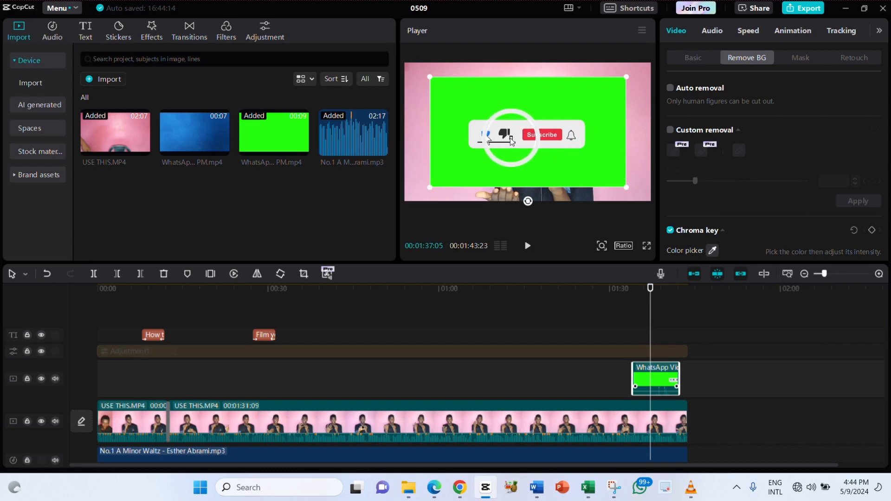
pyautogui.click(599, 170)
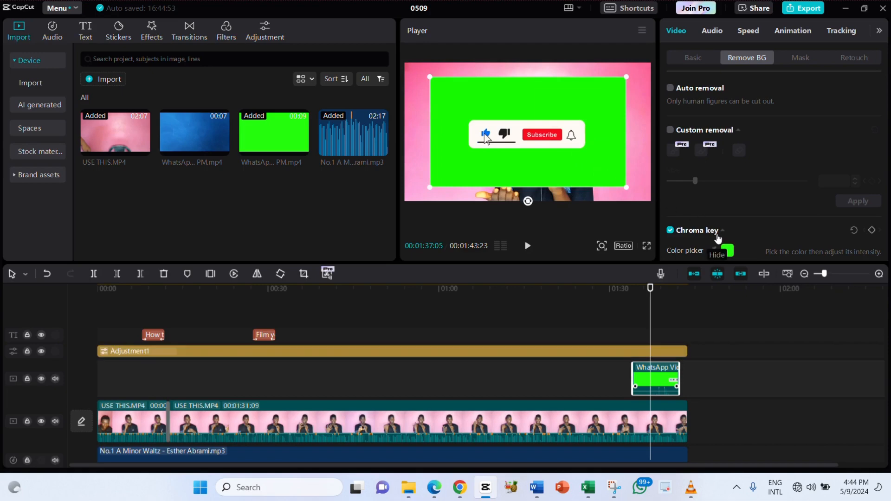
# - Set the chroma key intensity to 84 with slight shadow, and shrink the subscribe graphic onto the speaker's lower chest
pyautogui.scroll(-2, 718, 238)
pyautogui.scroll(-2, 717, 238)
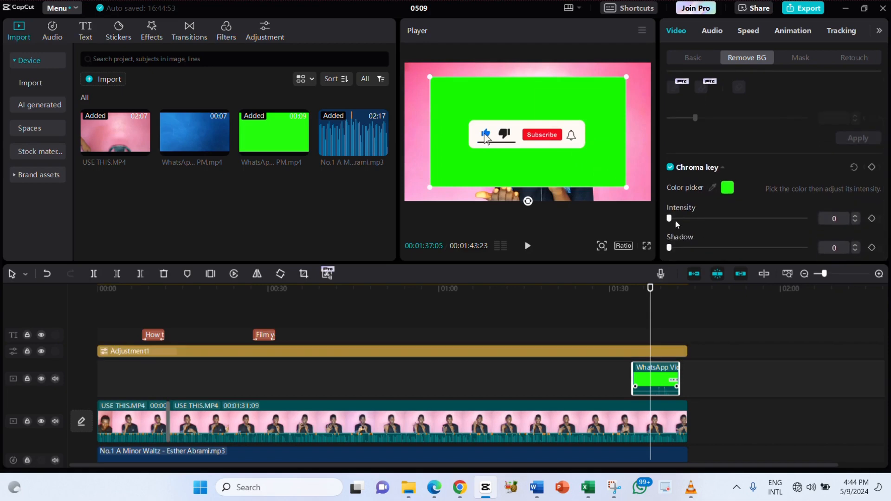
pyautogui.moveTo(675, 220); pyautogui.dragTo(784, 226)
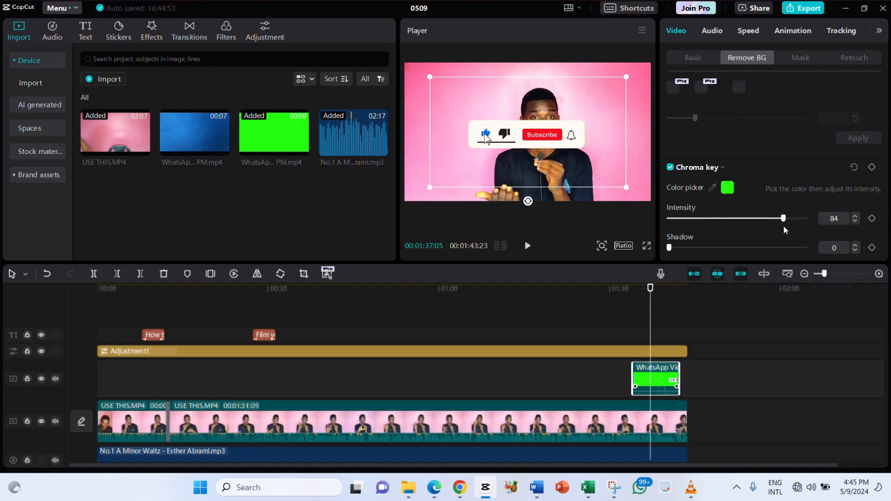
pyautogui.moveTo(627, 187); pyautogui.dragTo(559, 185)
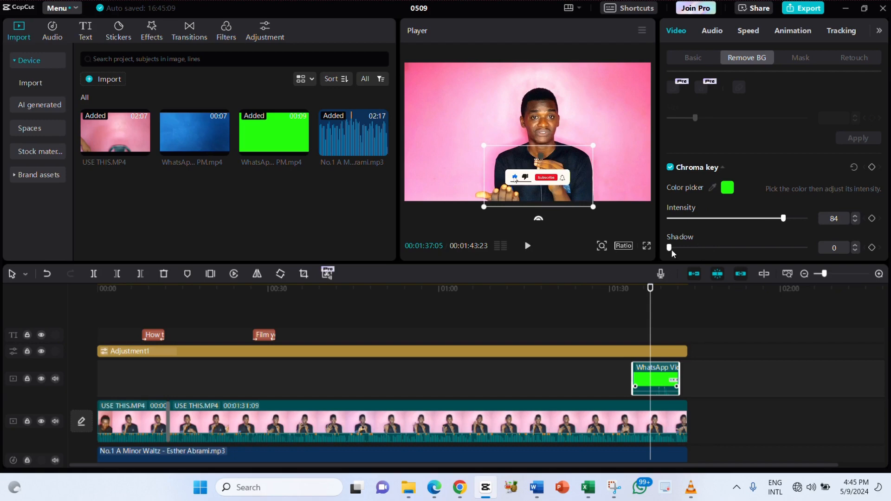
pyautogui.moveTo(670, 248); pyautogui.dragTo(682, 249)
# - Play the keyed subscribe overlay over the footage and stop at 00:01:39:13
pyautogui.click(634, 333)
pyautogui.press('space')
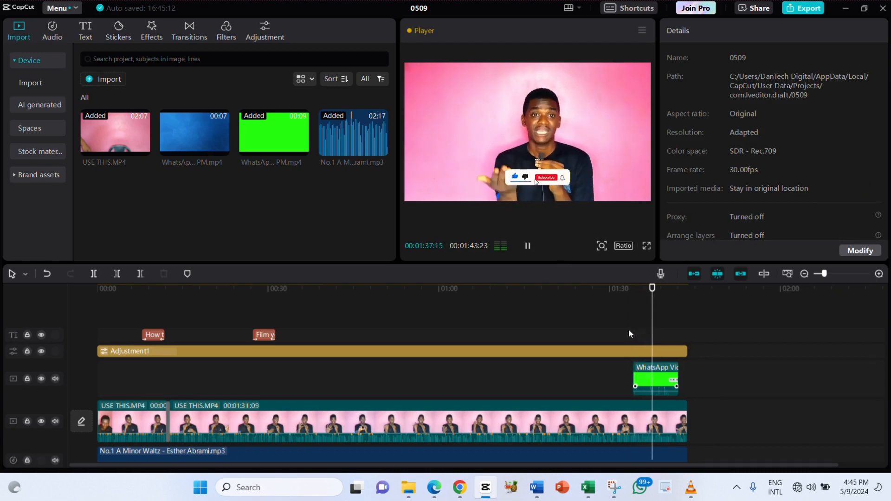
pyautogui.press('space')
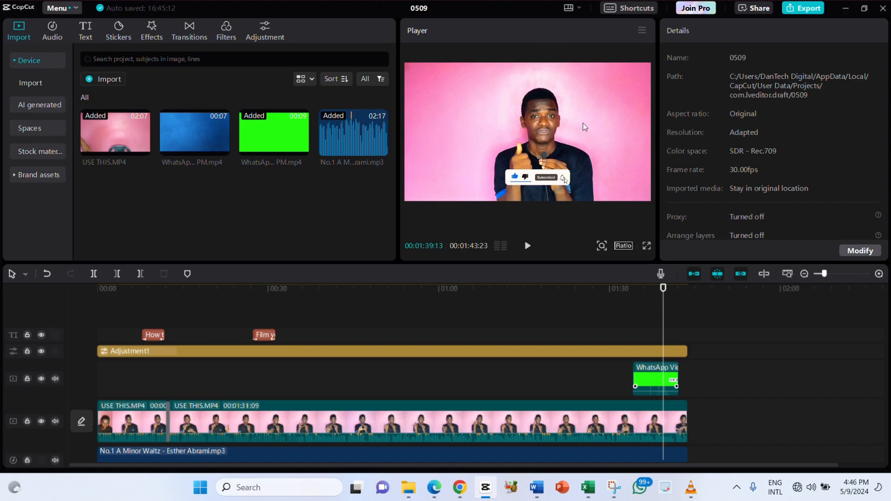
# - Attempt the export to review which Pro materials are used, and locate the Leap In animation at 00:00:27
pyautogui.click(803, 10)
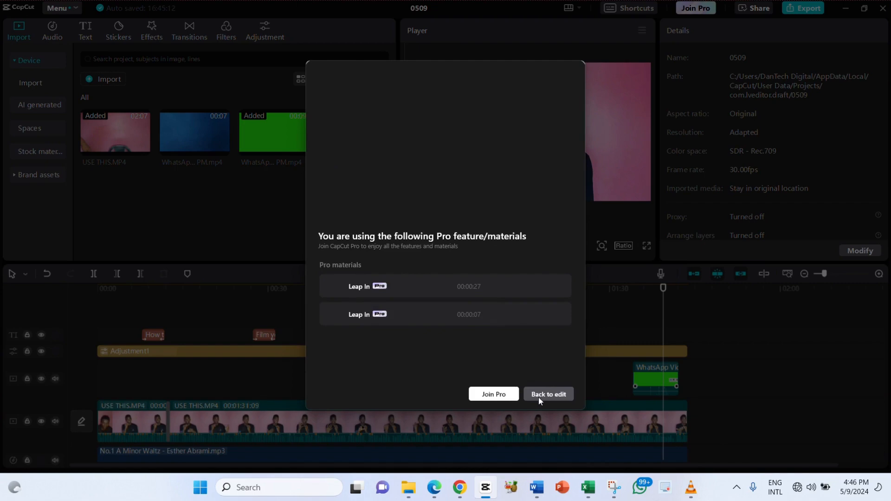
pyautogui.click(539, 399)
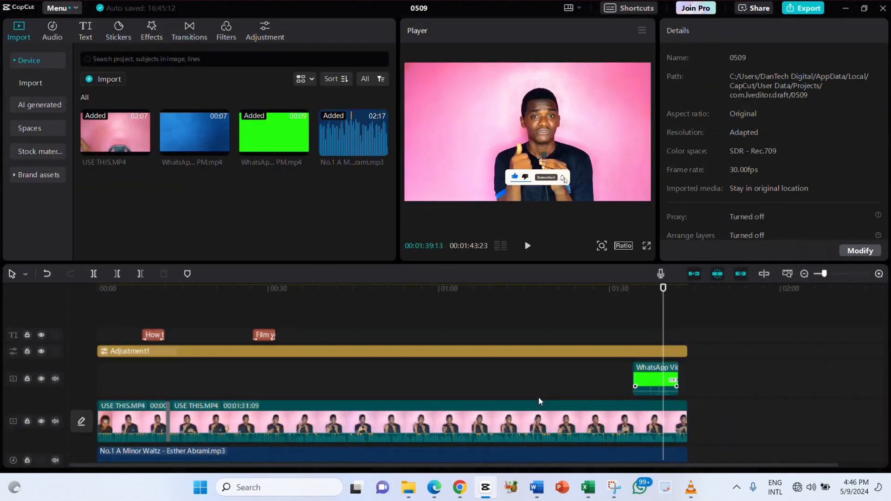
pyautogui.click(792, 9)
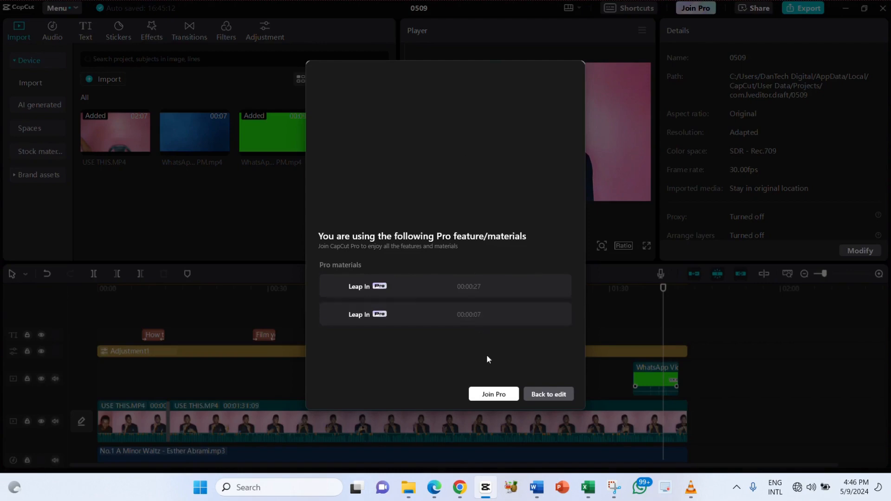
pyautogui.click(446, 286)
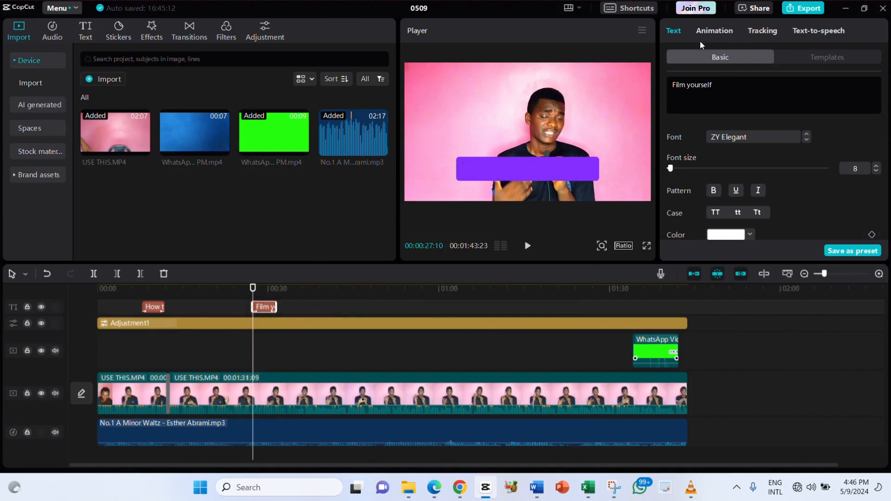
pyautogui.click(794, 9)
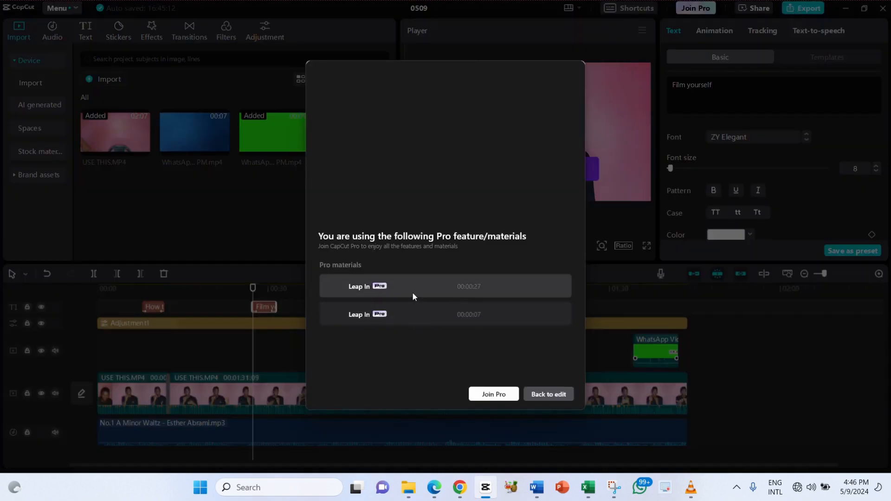
pyautogui.click(532, 388)
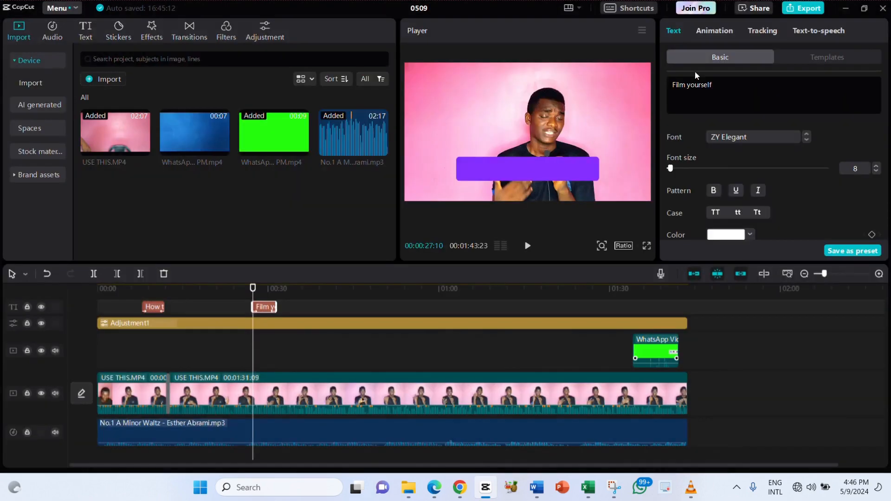
# - Replace the entrance animation of the "How to change your video background" title with Slide Up and check its exit animation
pyautogui.click(155, 307)
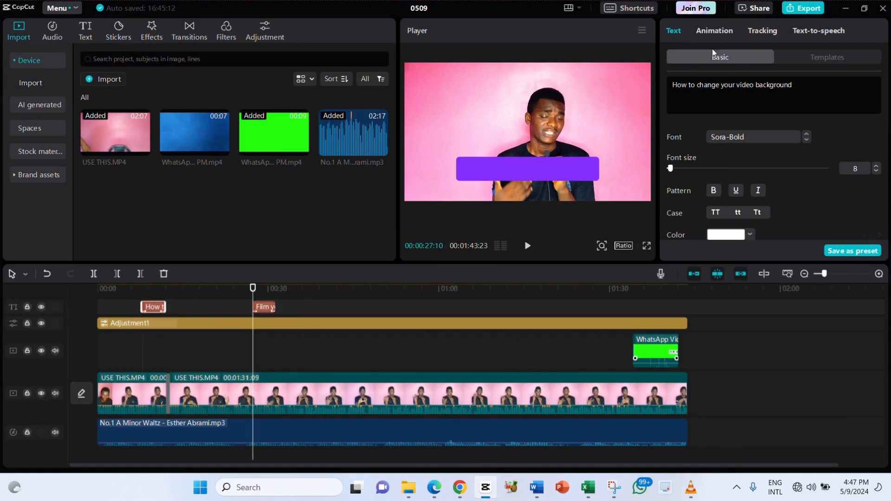
pyautogui.click(708, 30)
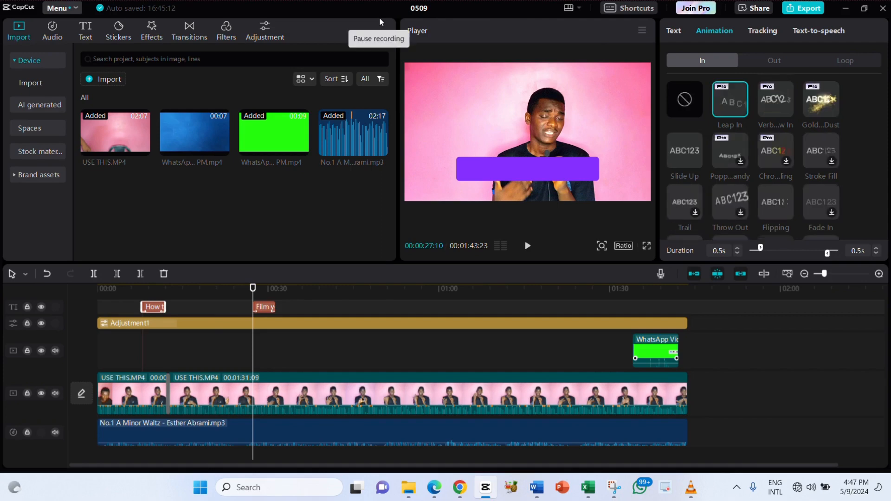
pyautogui.click(682, 150)
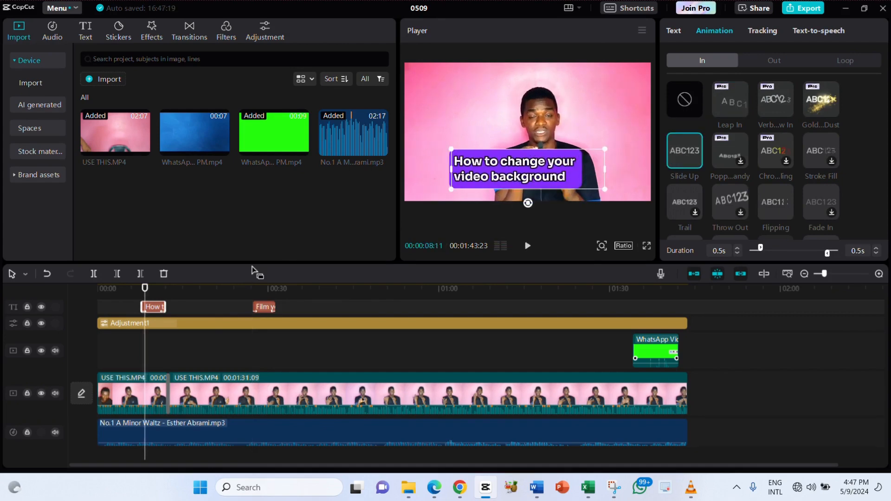
pyautogui.click(743, 59)
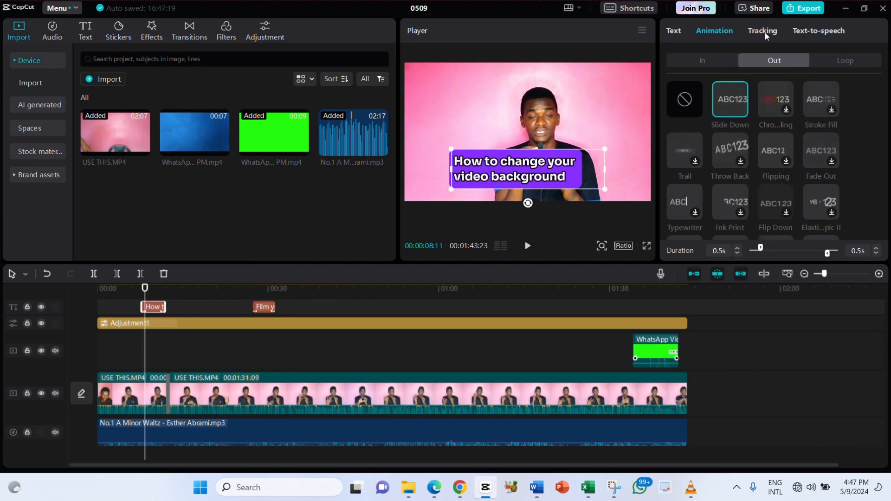
# - Replace the entrance animation of the "Film yourself" title with Slide Up
pyautogui.click(269, 307)
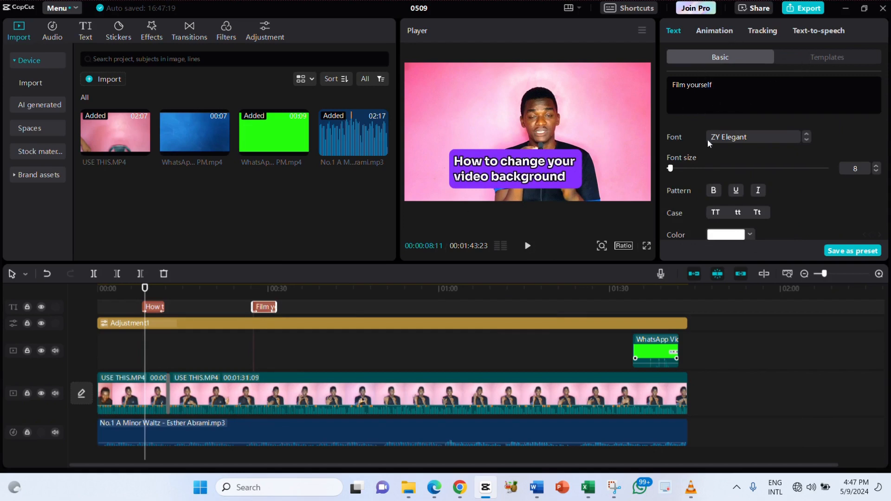
pyautogui.click(717, 32)
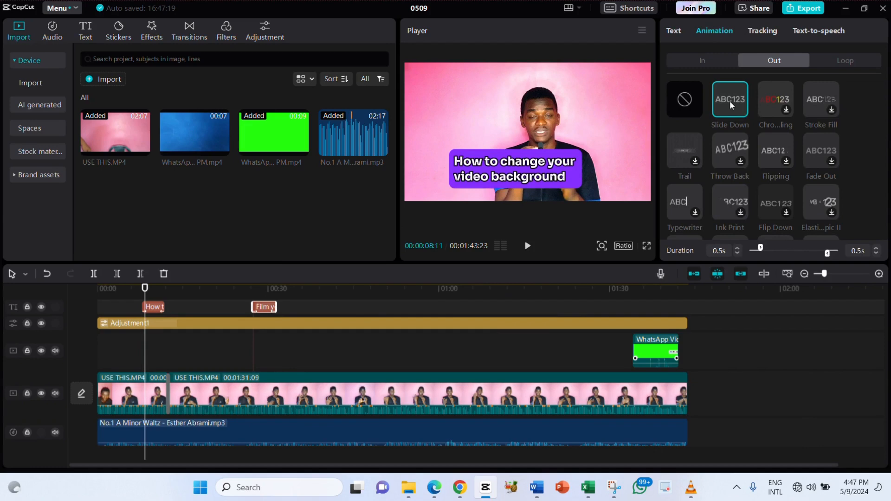
pyautogui.click(700, 57)
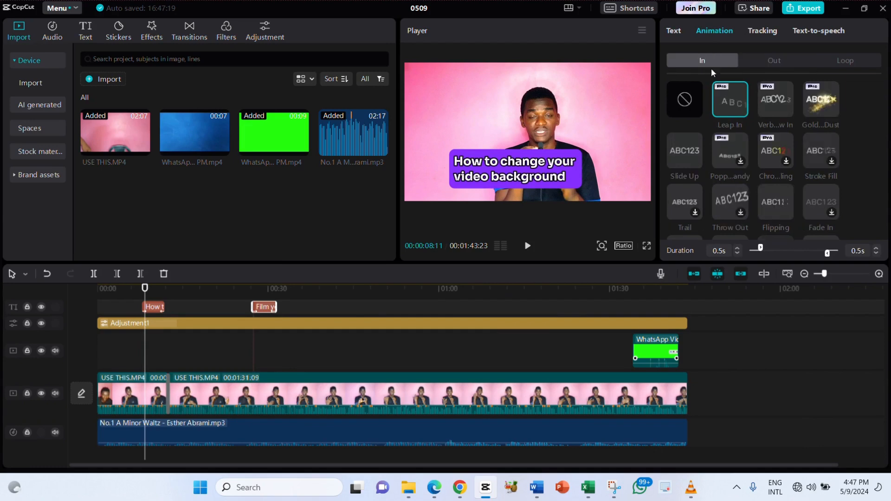
pyautogui.click(683, 155)
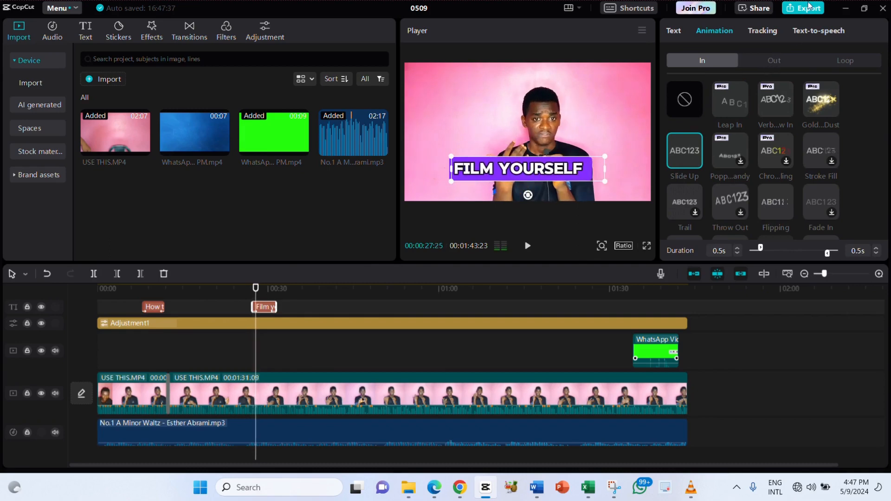
# - Open the export settings, name the video "YOUTUBE VIDOE" and select 1080P resolution
pyautogui.click(807, 8)
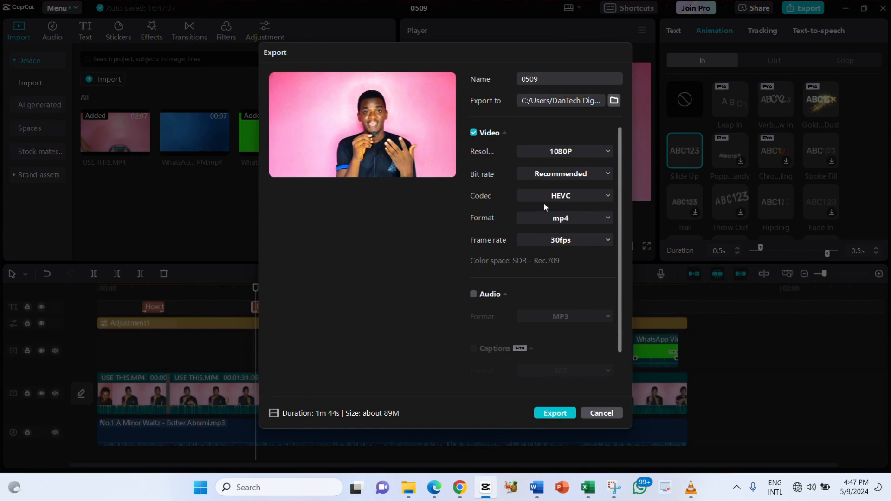
pyautogui.doubleClick(534, 82)
pyautogui.write('E VIDOE')
pyautogui.click(557, 155)
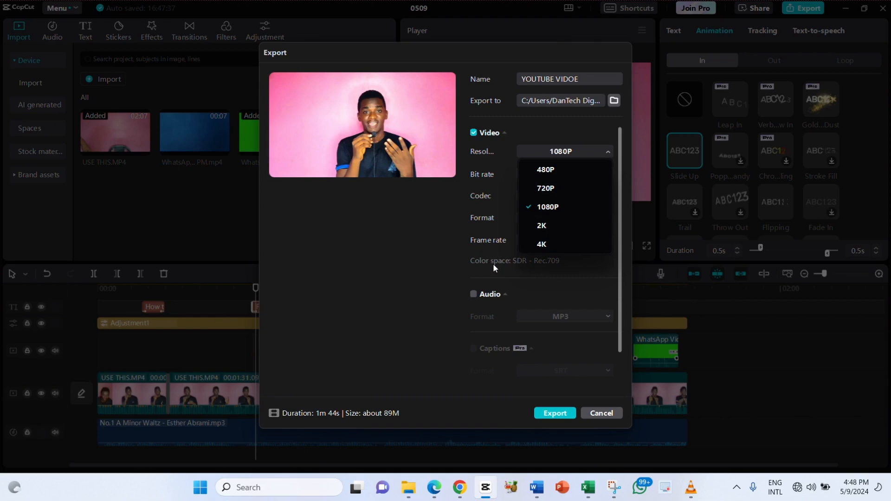
pyautogui.click(543, 209)
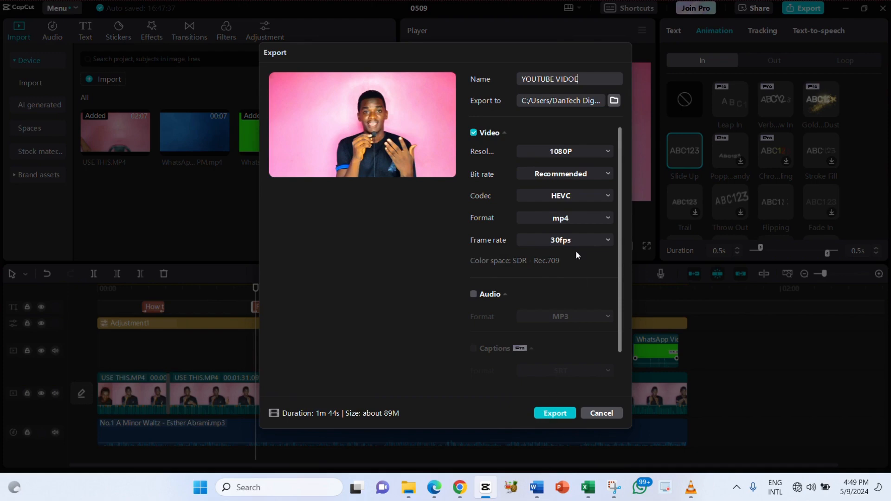
# - Switch the export resolution to 720P and back to 1080P, and export the video
pyautogui.click(556, 156)
pyautogui.click(547, 191)
pyautogui.click(561, 154)
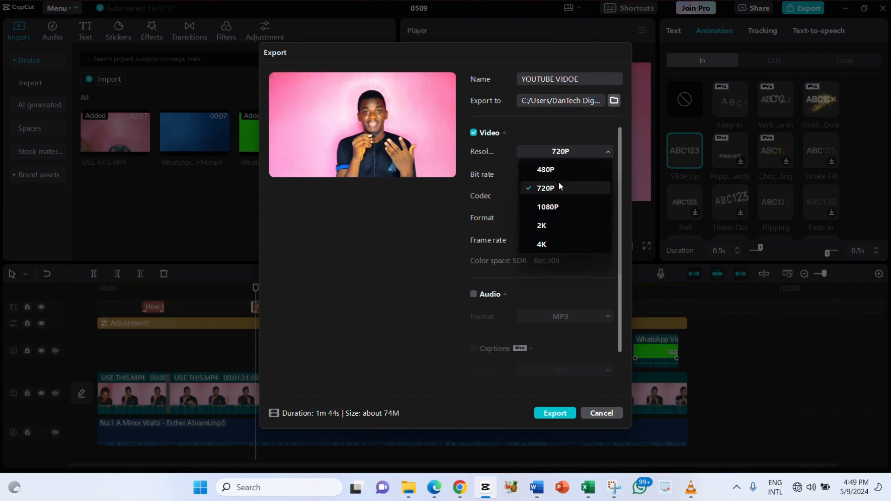
pyautogui.click(558, 207)
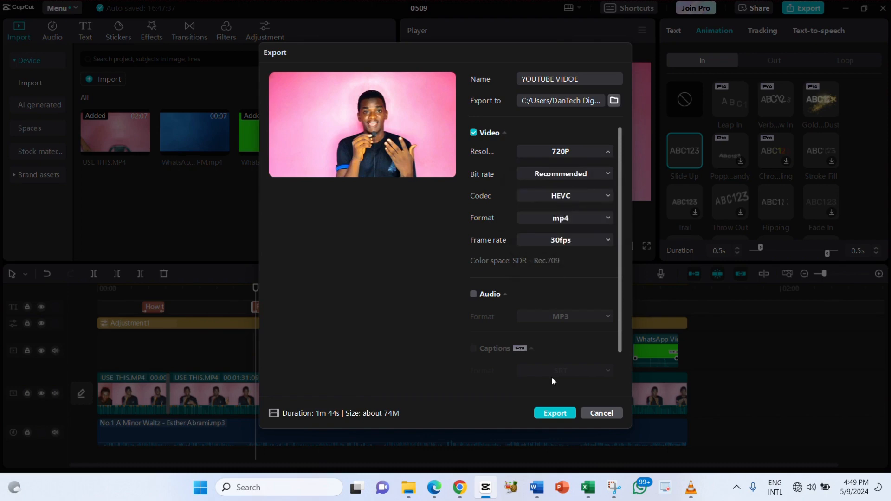
pyautogui.click(553, 413)
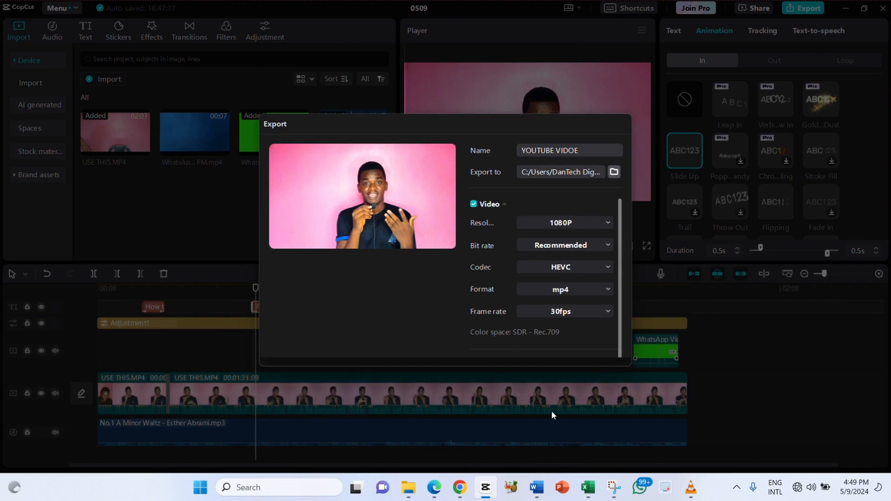